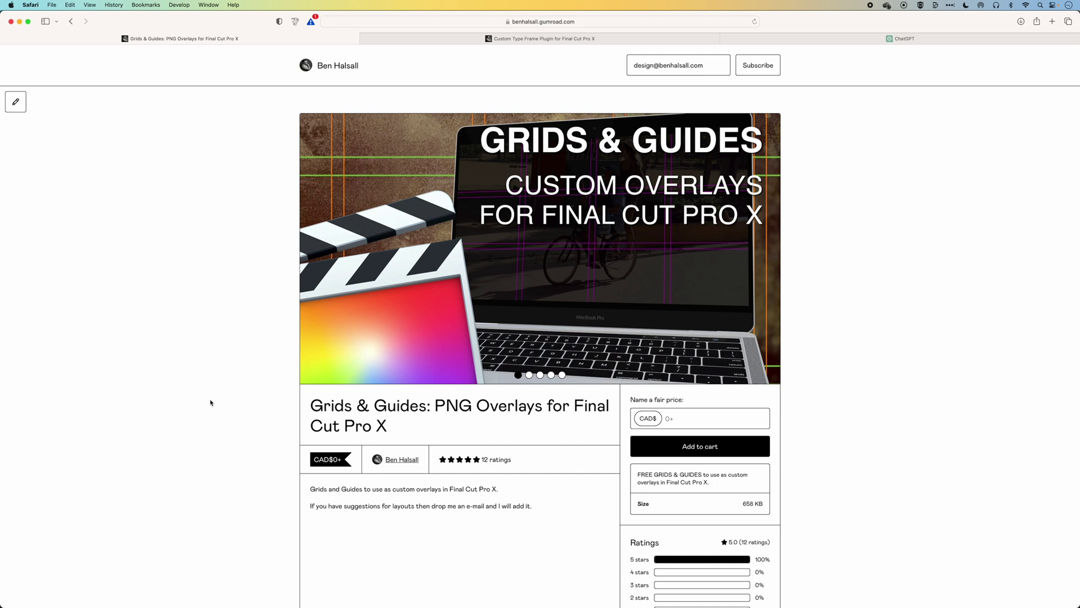
# Switch from the Safari Grids & Guides page to Final Cut Pro's Aligning Type project.
pyautogui.press('super+Tab')
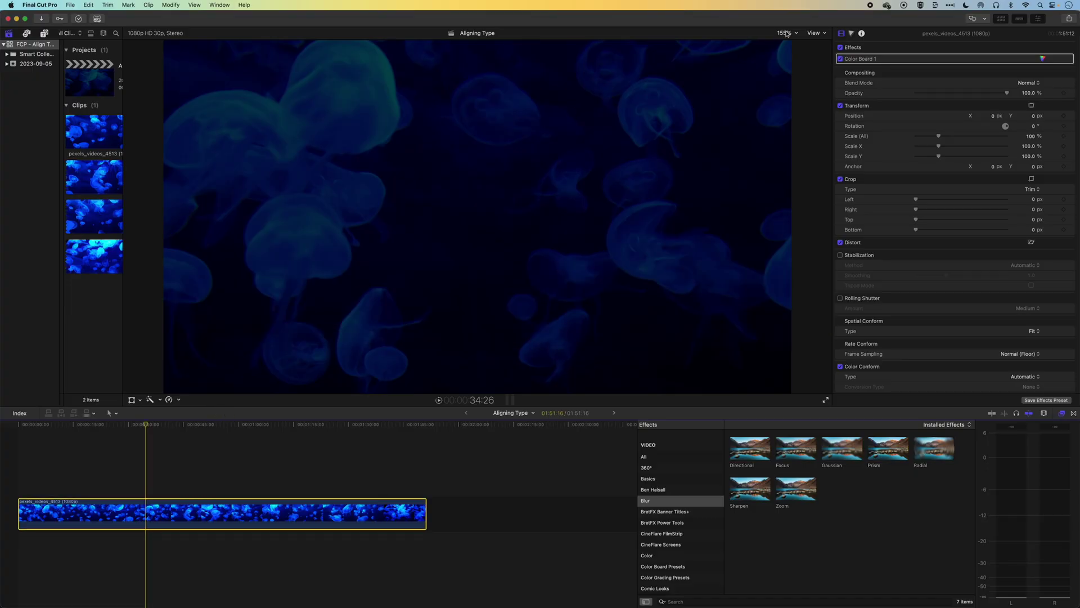
# Load '04 - 6 Columns.png' from Grids & Guides v01 as the viewer's custom overlay.
pyautogui.click(814, 34)
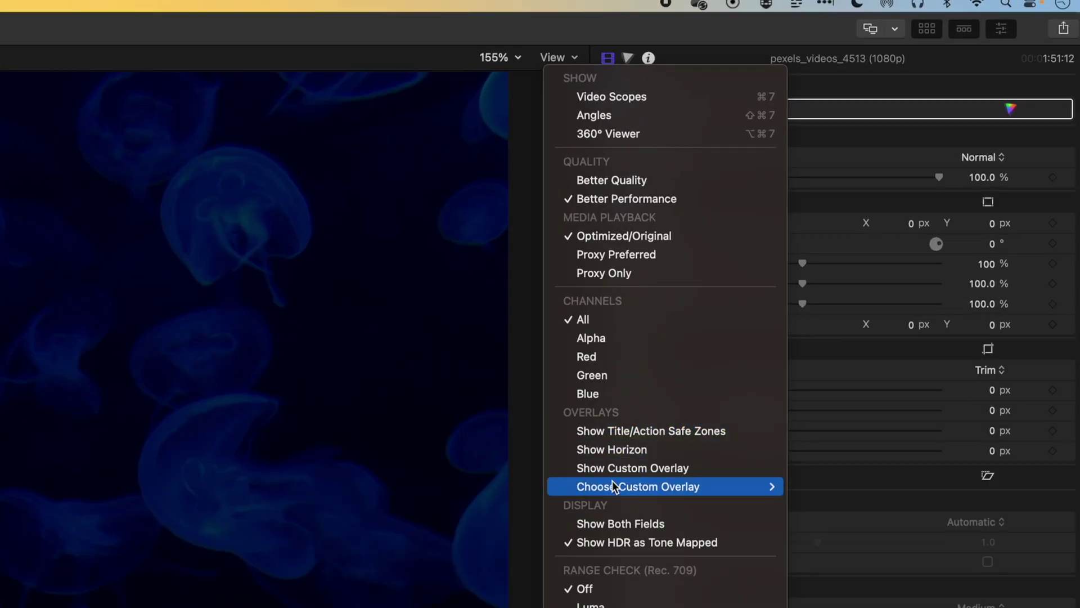
pyautogui.moveTo(876, 248)
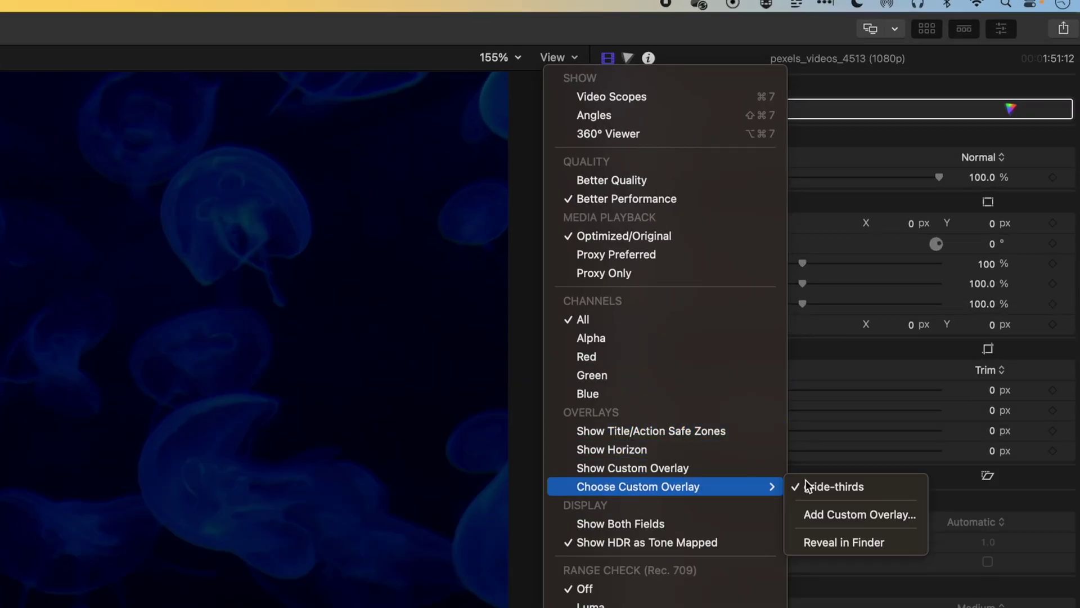
pyautogui.click(855, 515)
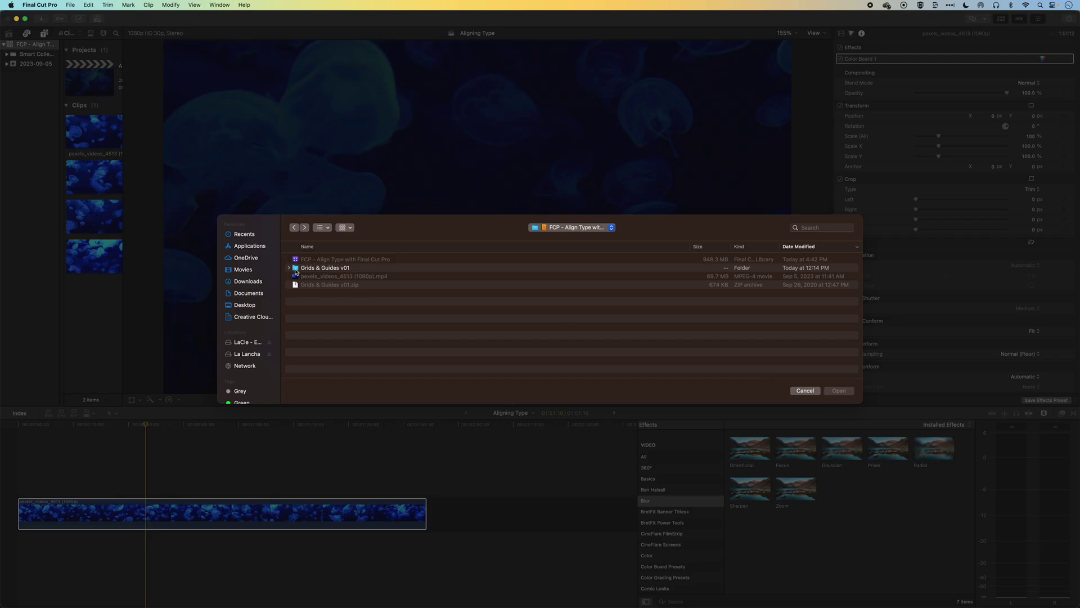
pyautogui.doubleClick(296, 267)
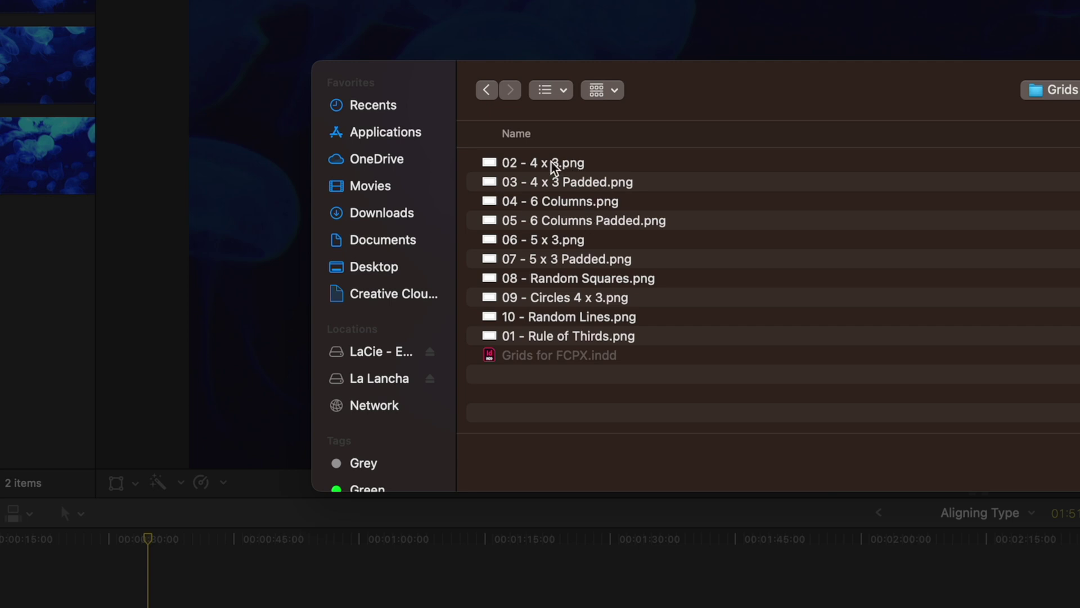
pyautogui.click(549, 163)
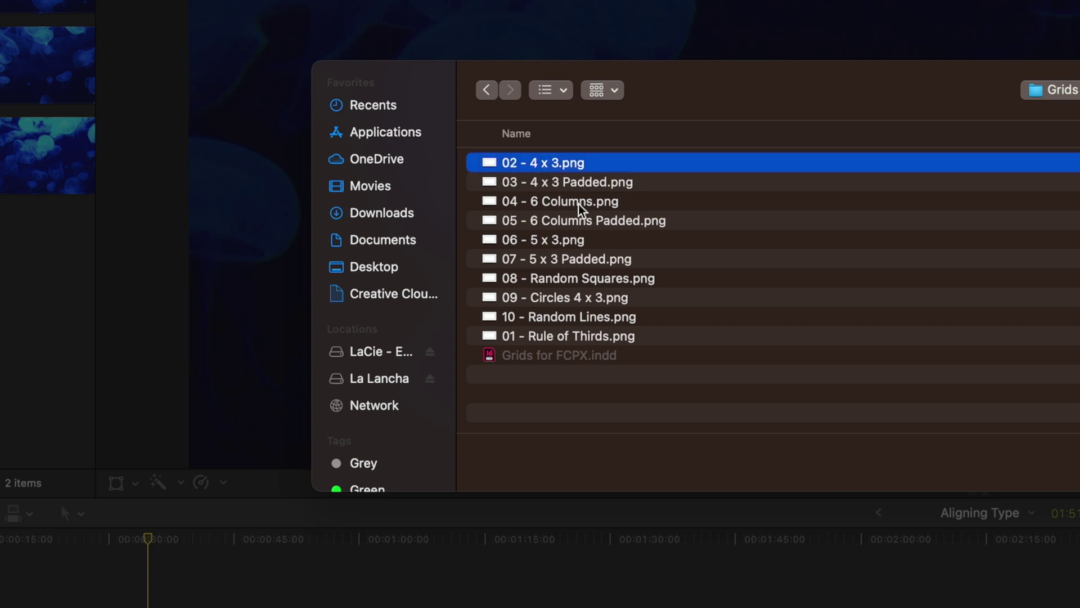
pyautogui.click(559, 280)
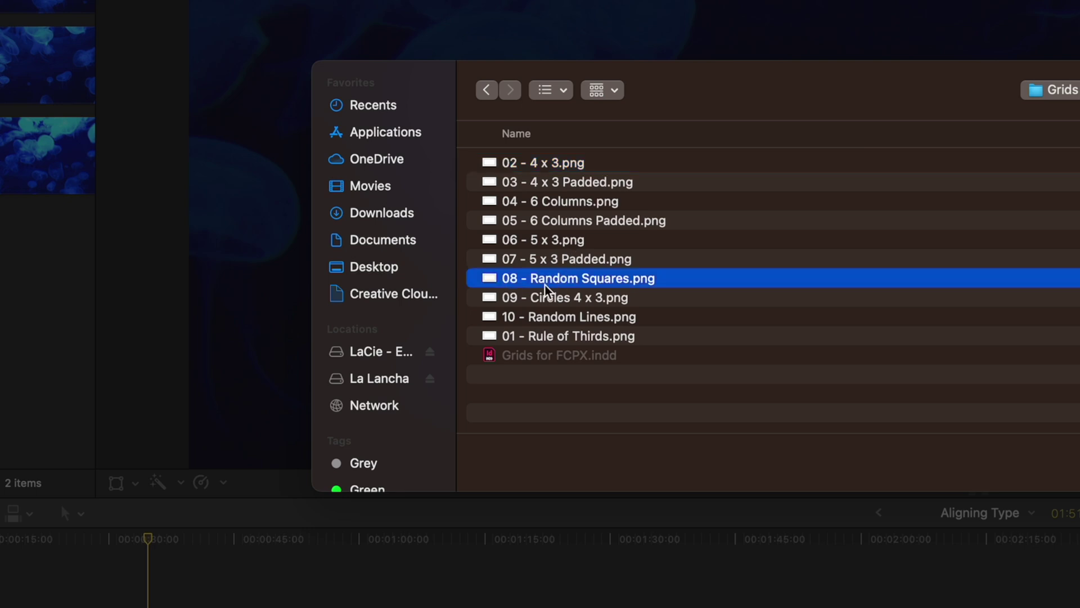
pyautogui.click(556, 202)
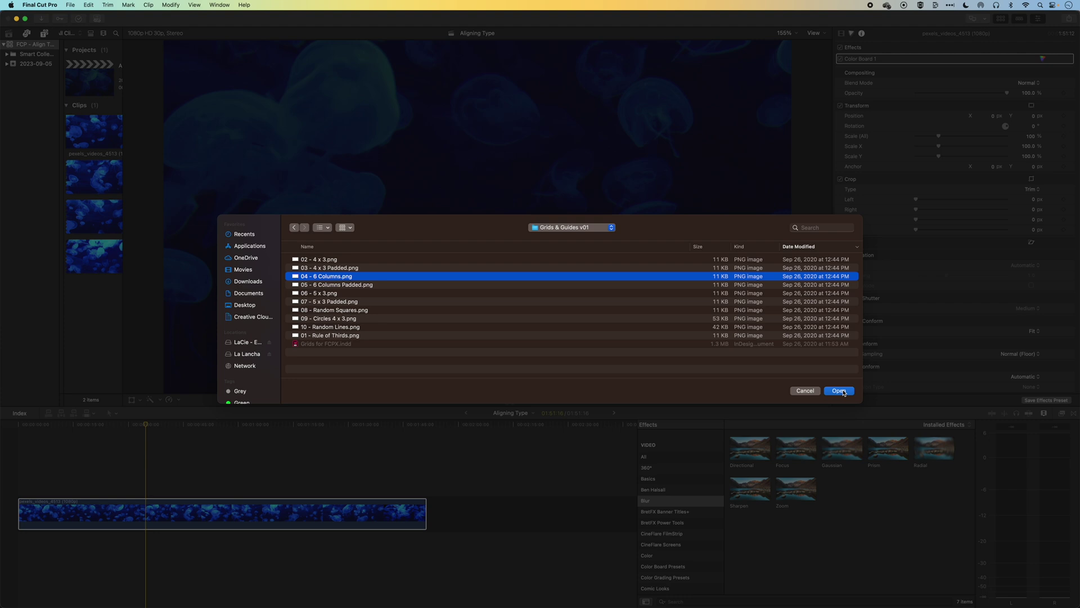
pyautogui.click(1079, 458)
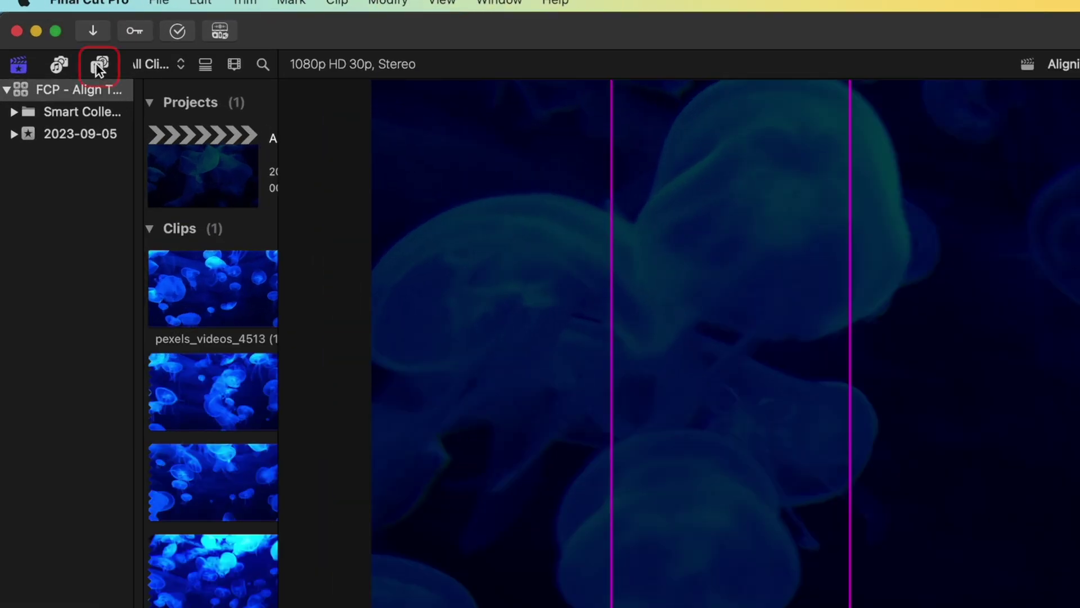
# Place a Basic Title from the Titles browser above the jellyfish clip and select it.
pyautogui.click(99, 66)
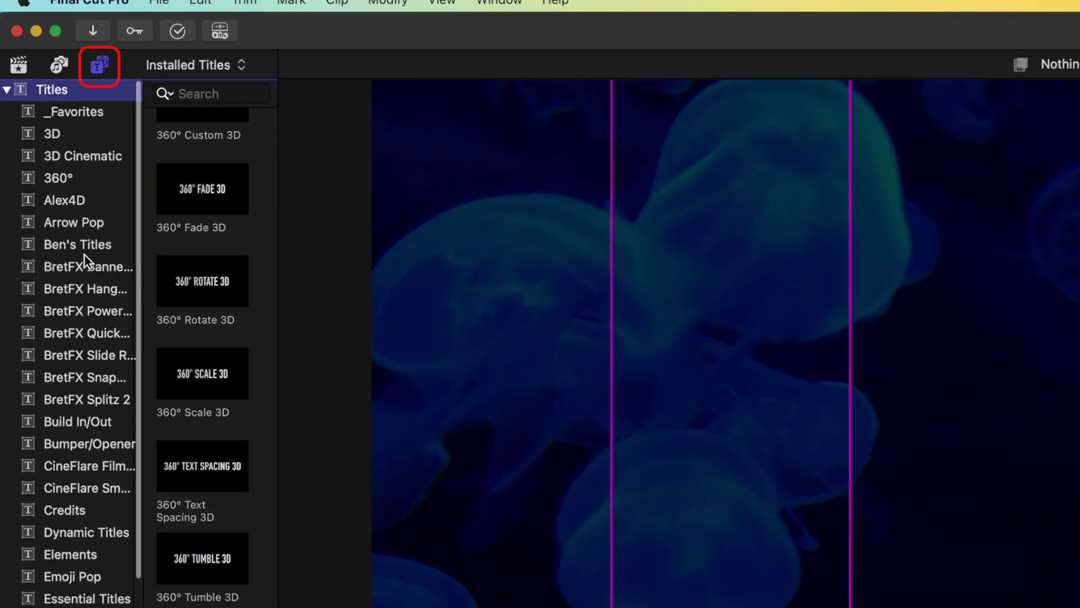
pyautogui.click(101, 444)
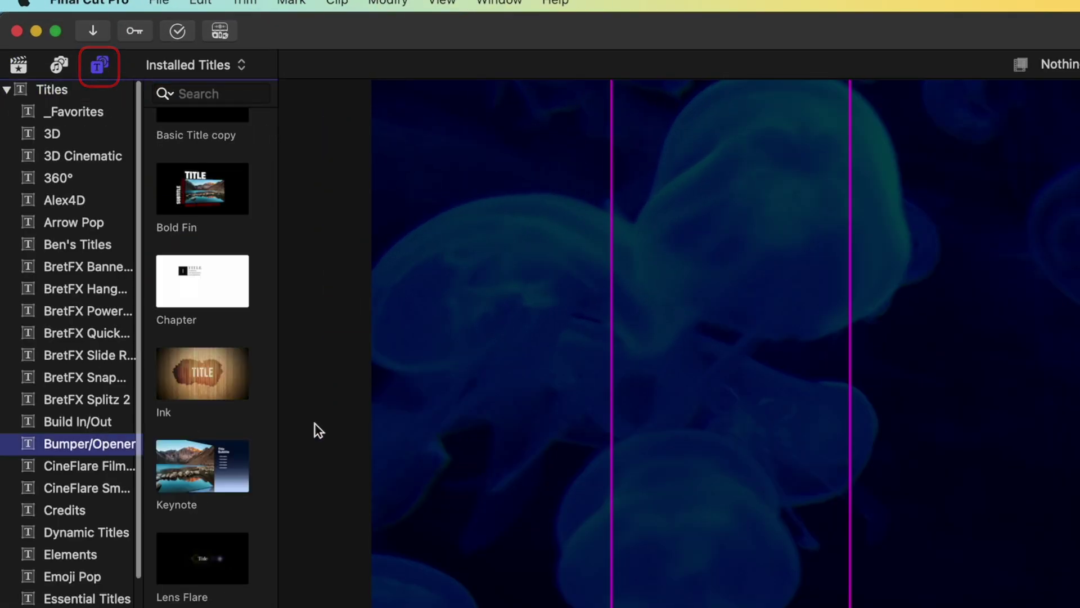
pyautogui.moveTo(278, 417); pyautogui.dragTo(551, 417)
pyautogui.scroll(5, 434, 403)
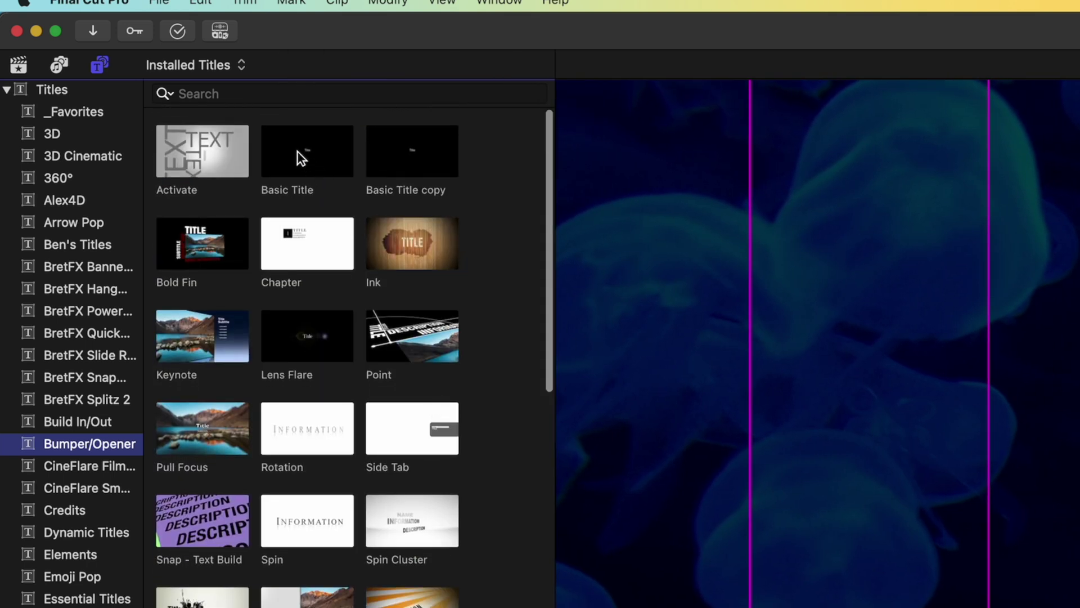
pyautogui.moveTo(302, 157); pyautogui.dragTo(321, 490)
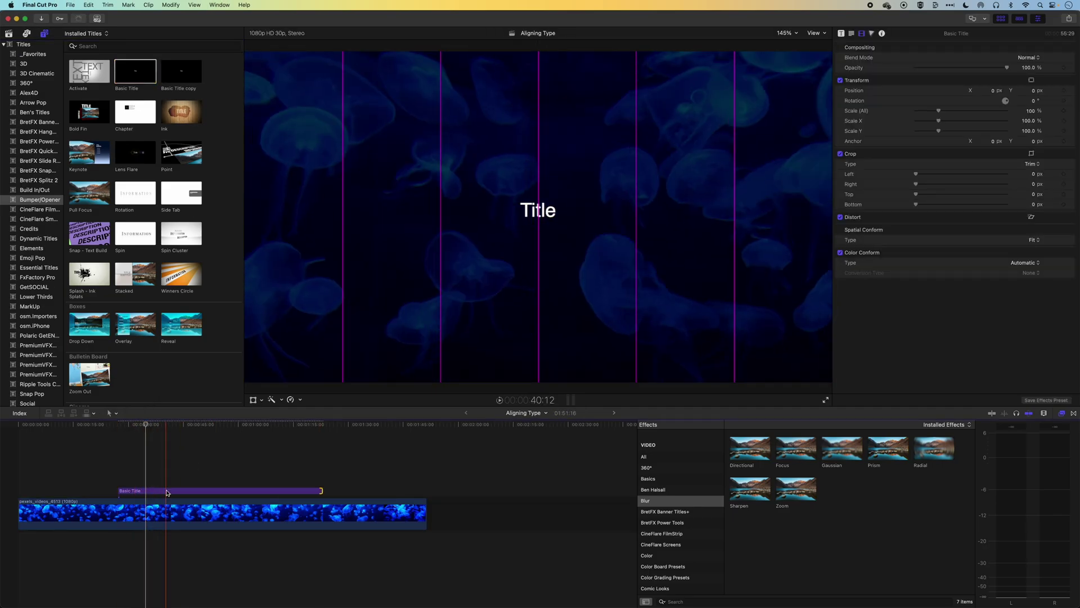
pyautogui.click(166, 493)
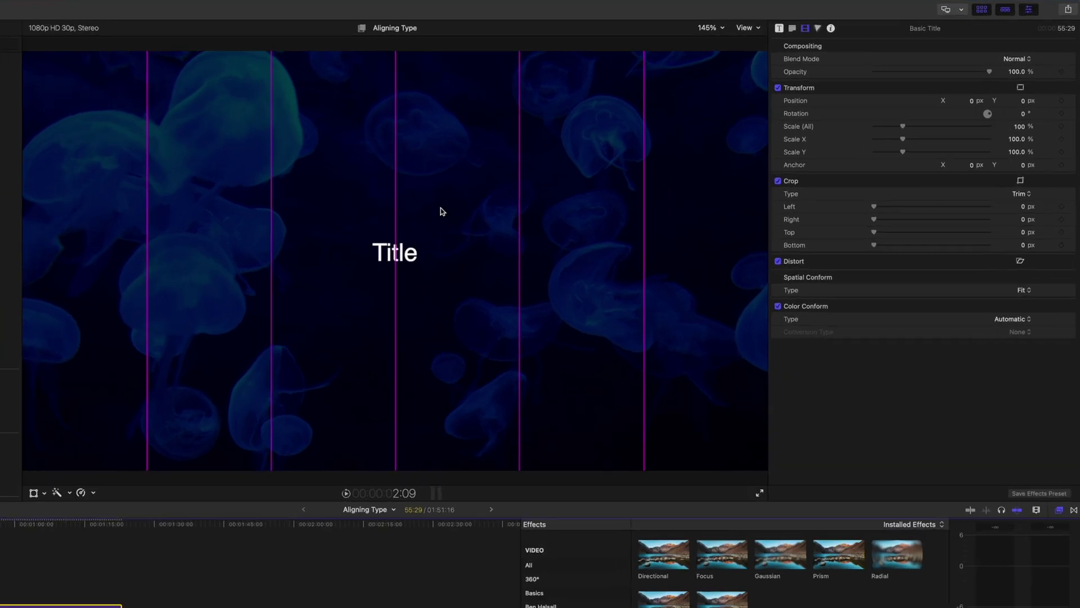
# Left-align the Title text and move it onto the first column guide at X -632.04, Y 297.26.
pyautogui.click(791, 31)
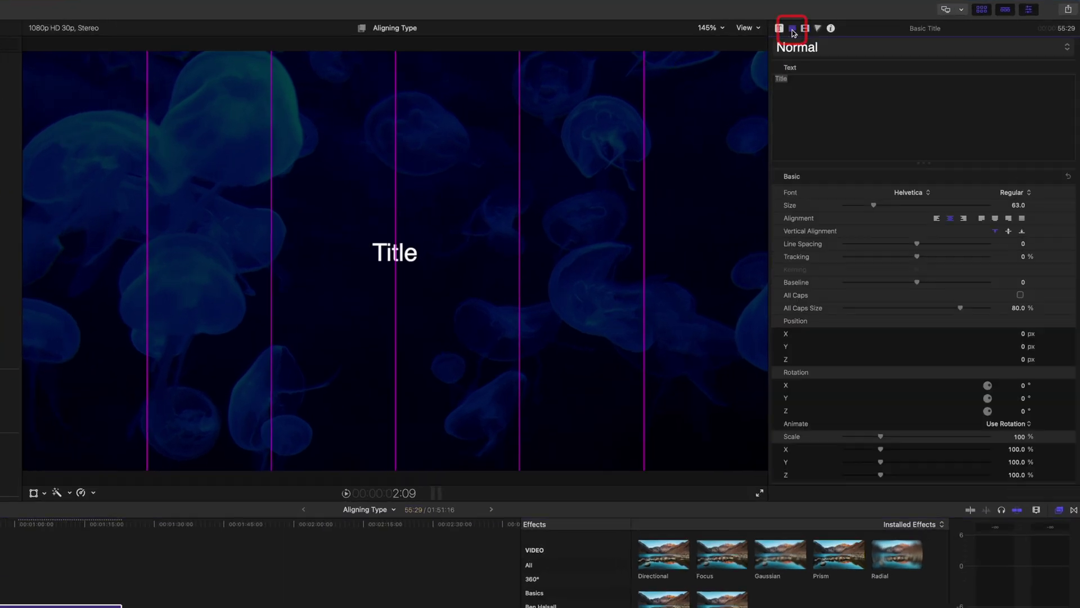
pyautogui.click(937, 220)
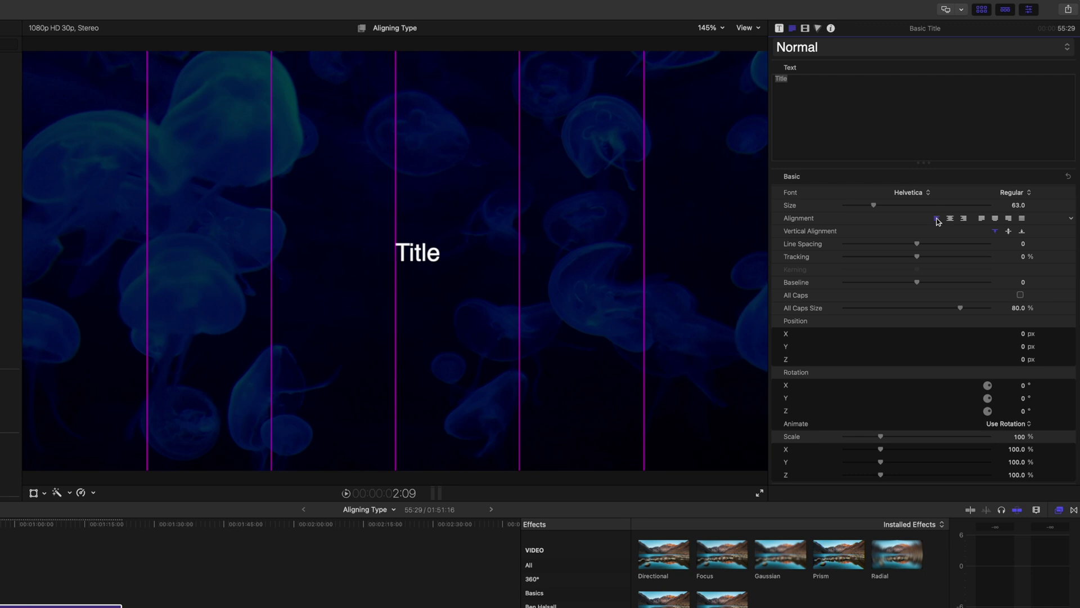
pyautogui.click(950, 219)
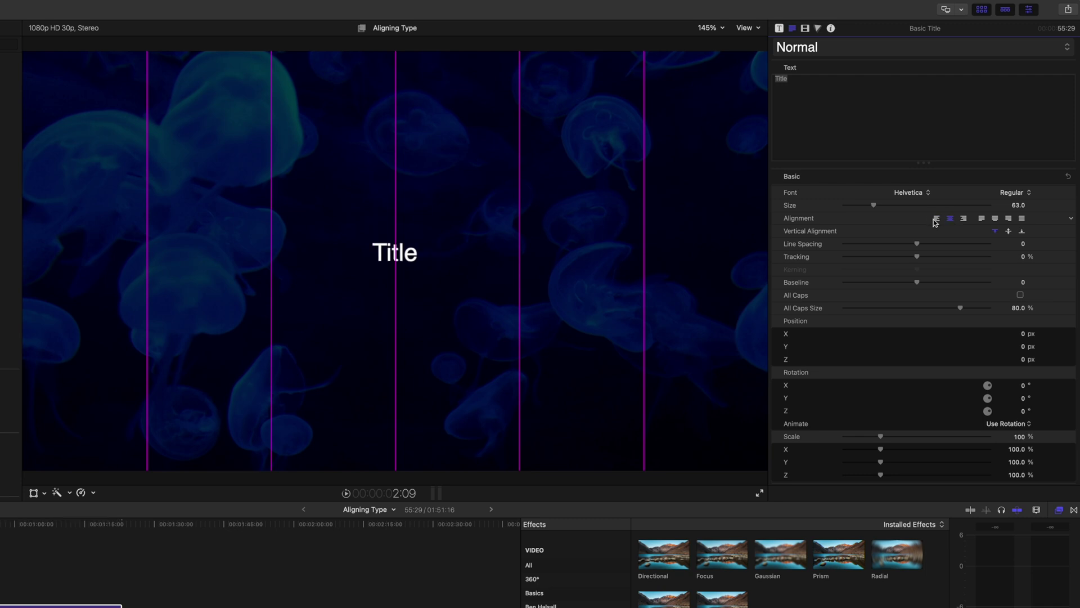
pyautogui.click(936, 220)
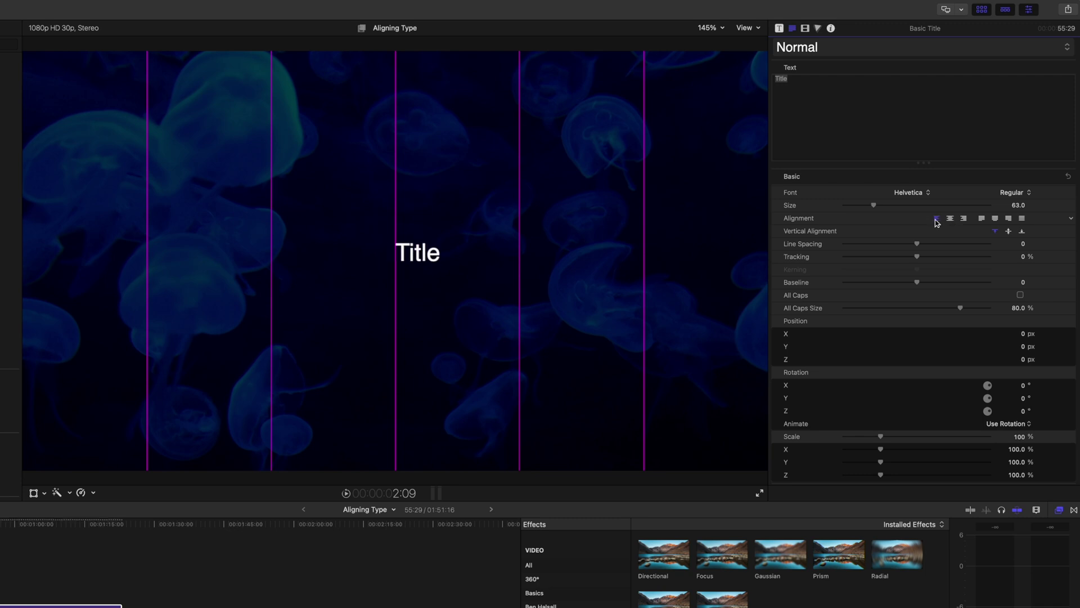
pyautogui.click(951, 219)
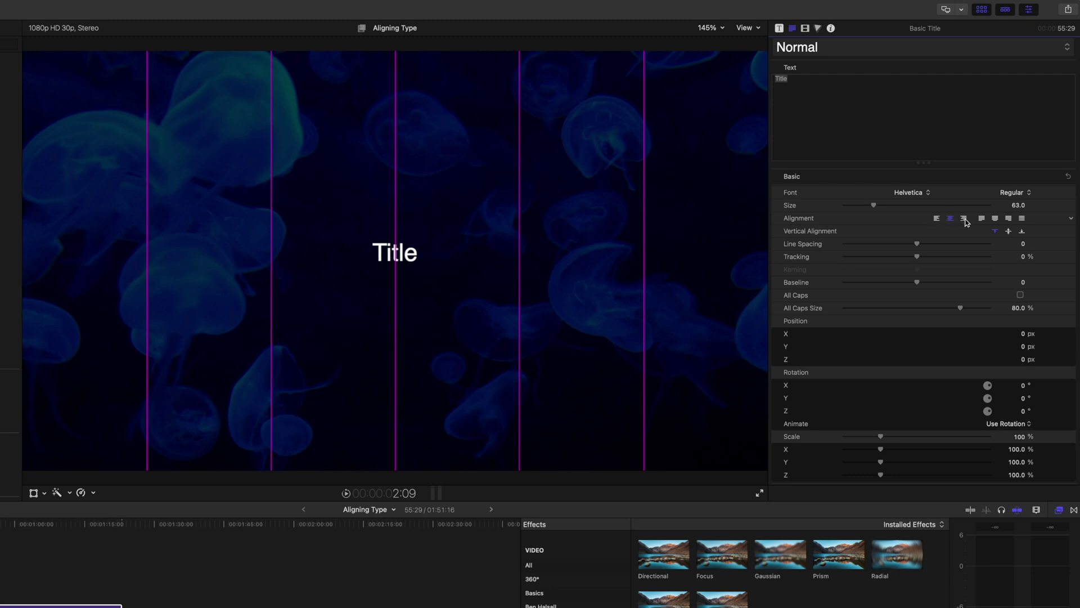
pyautogui.click(965, 219)
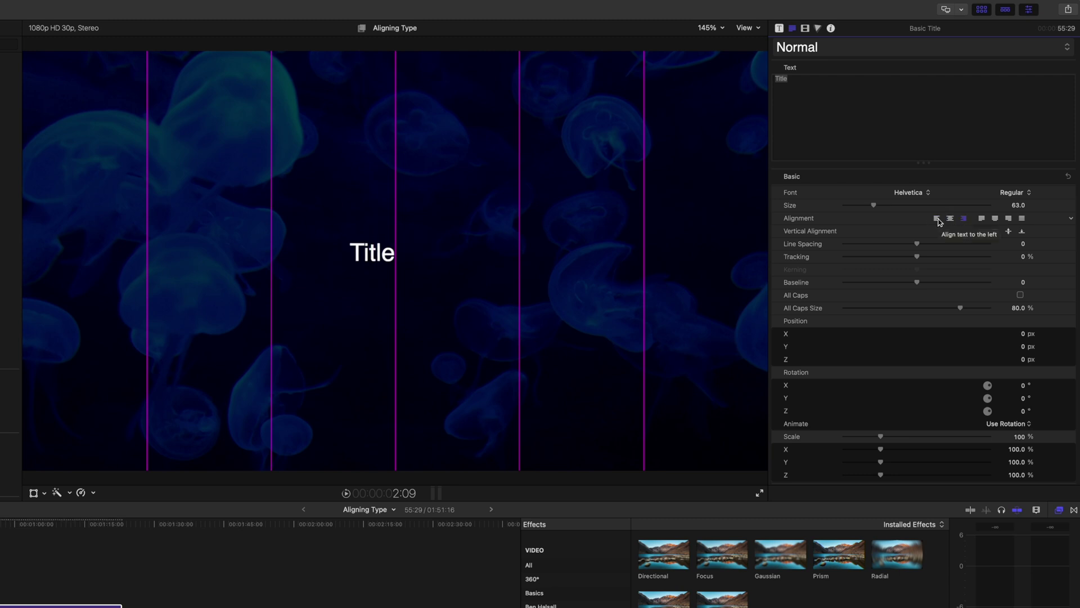
pyautogui.click(937, 219)
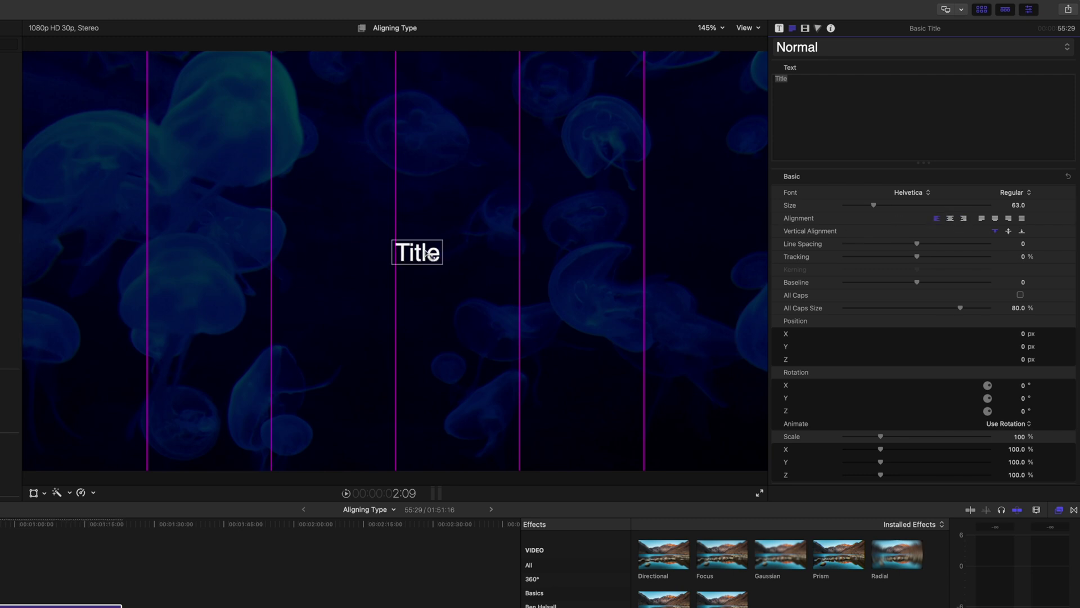
pyautogui.moveTo(416, 252); pyautogui.dragTo(185, 144)
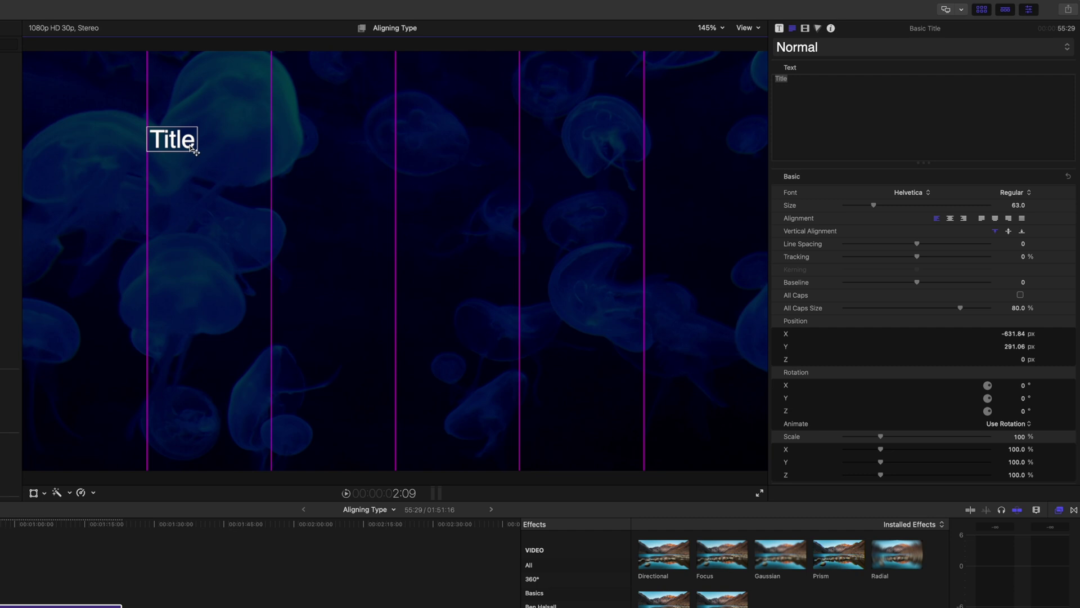
pyautogui.moveTo(175, 143); pyautogui.dragTo(176, 140)
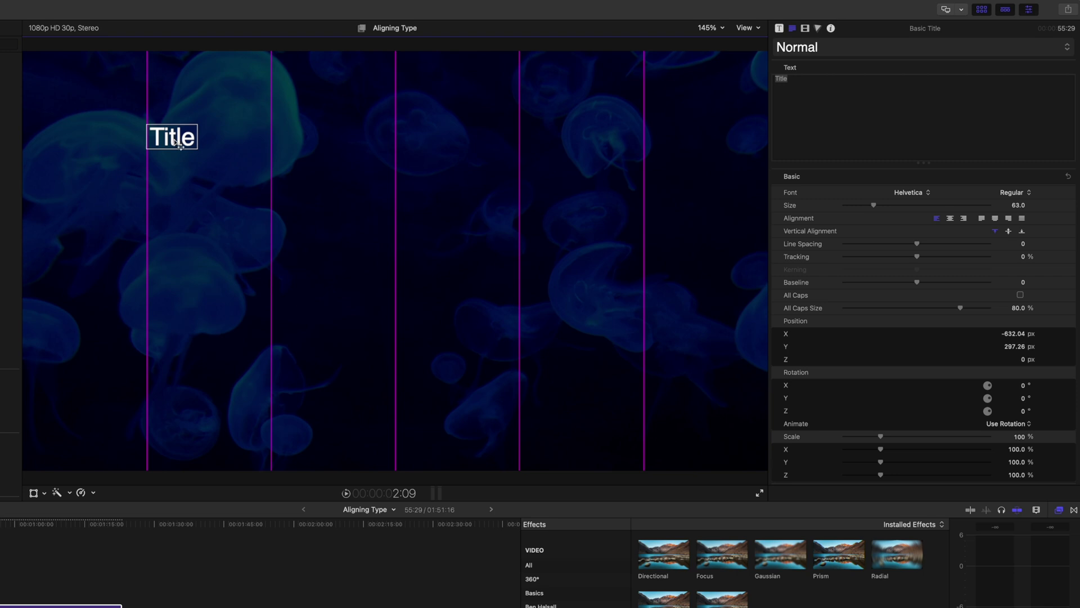
# Copy Paragraph 1 of the jellyfish text from Safari's ChatGPT tab, then return to Final Cut Pro.
pyautogui.press('super+Tab')
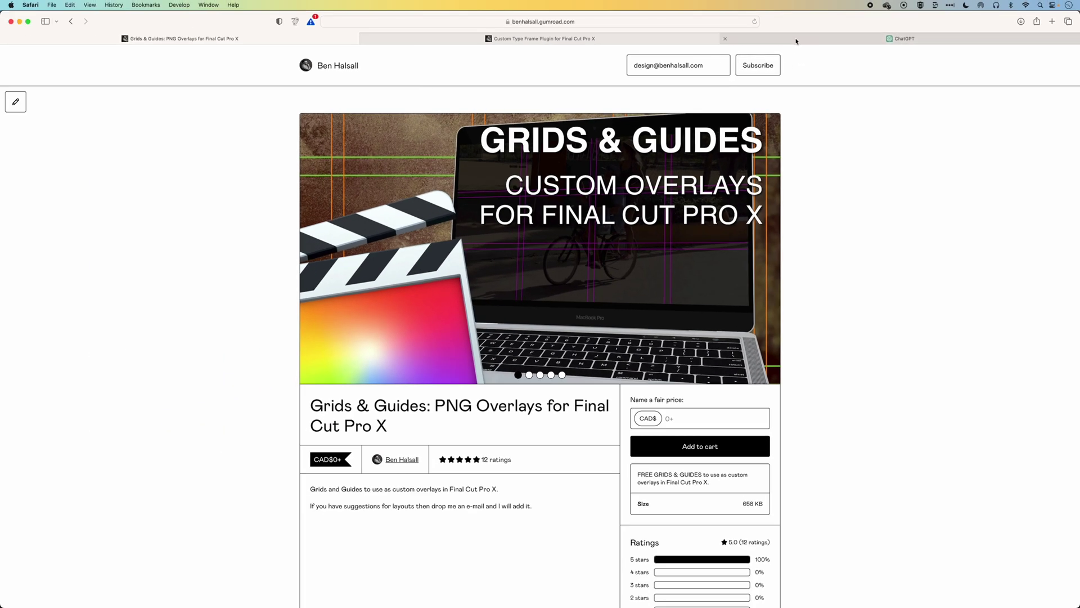
pyautogui.click(793, 38)
pyautogui.moveTo(472, 121); pyautogui.dragTo(641, 191)
pyautogui.press('super+c')
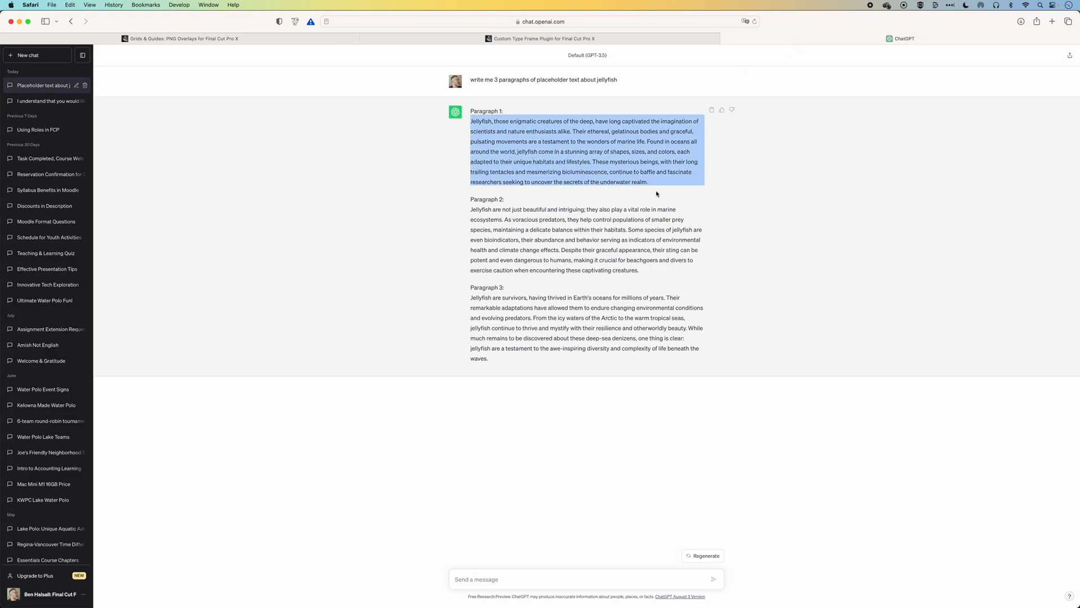
pyautogui.press('super+Tab')
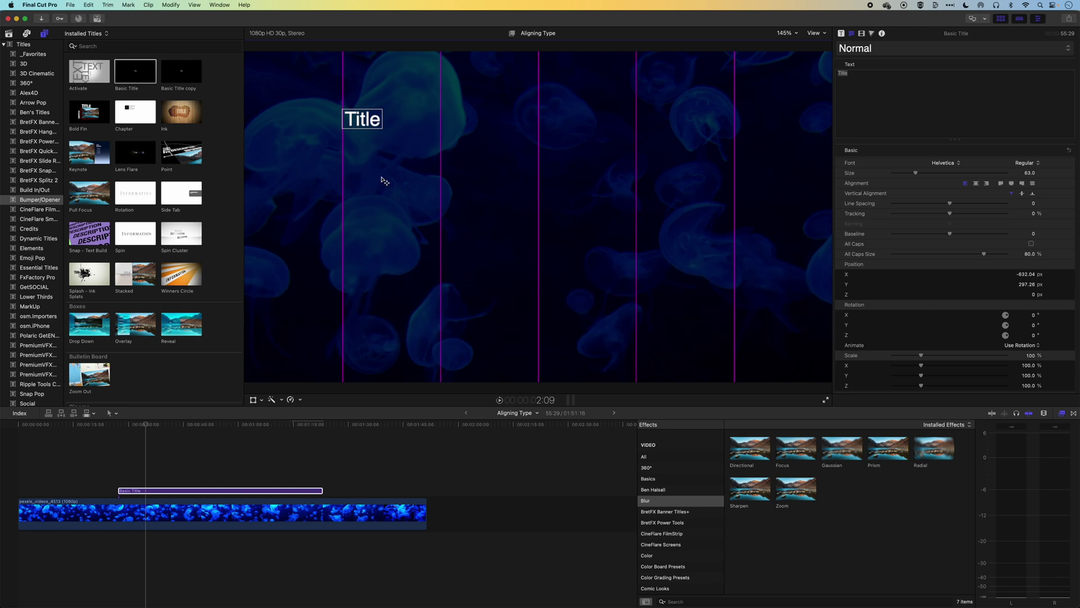
# Replace the Title placeholder with the copied jellyfish paragraph and shrink its size slightly.
pyautogui.click(862, 116)
pyautogui.press('super+v')
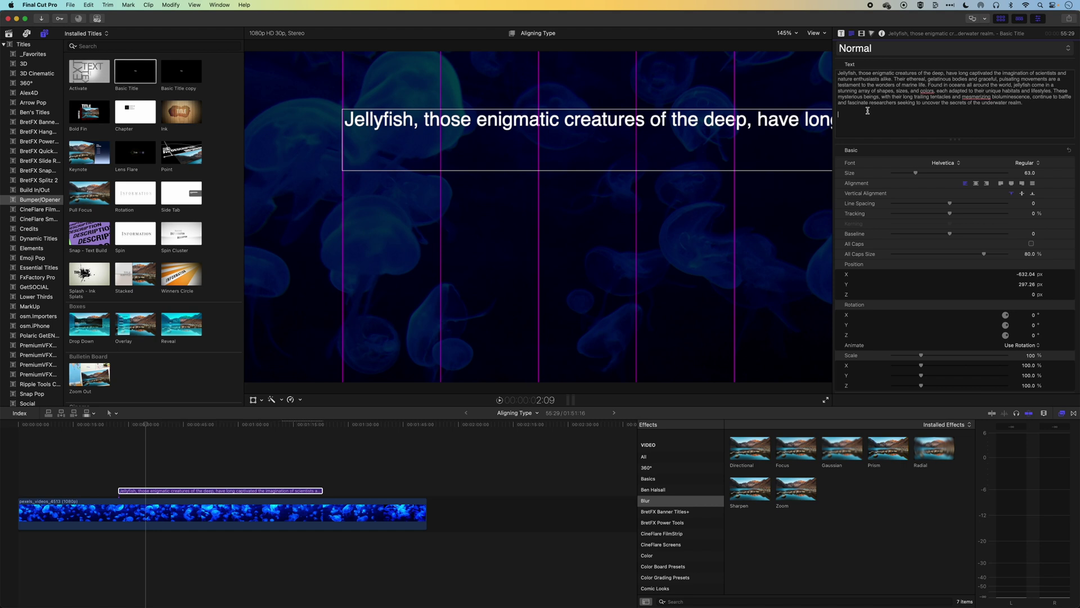
pyautogui.press('super+a')
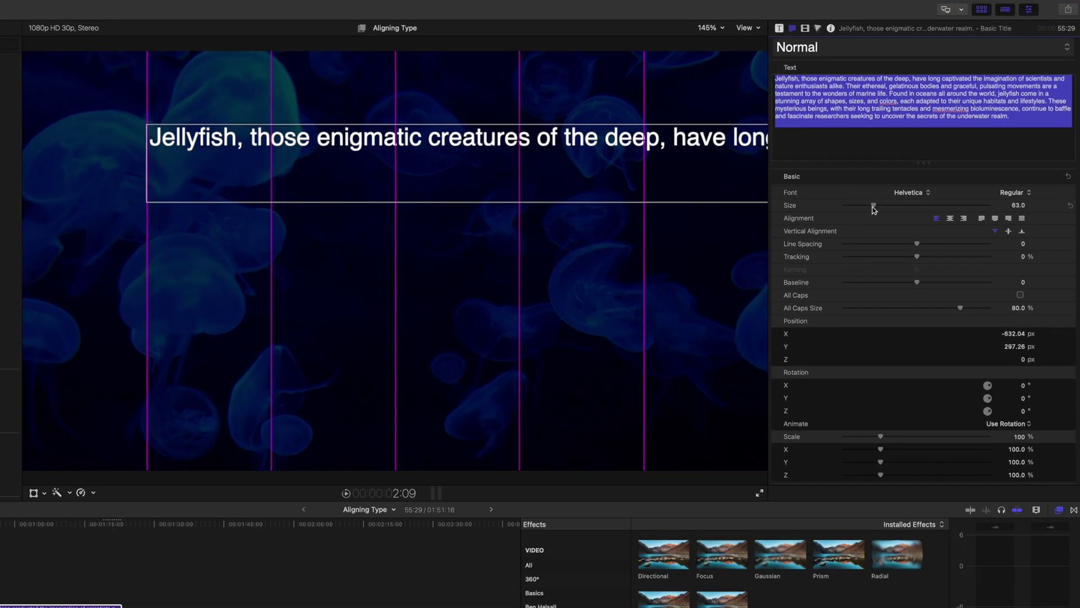
pyautogui.moveTo(873, 209); pyautogui.dragTo(870, 208)
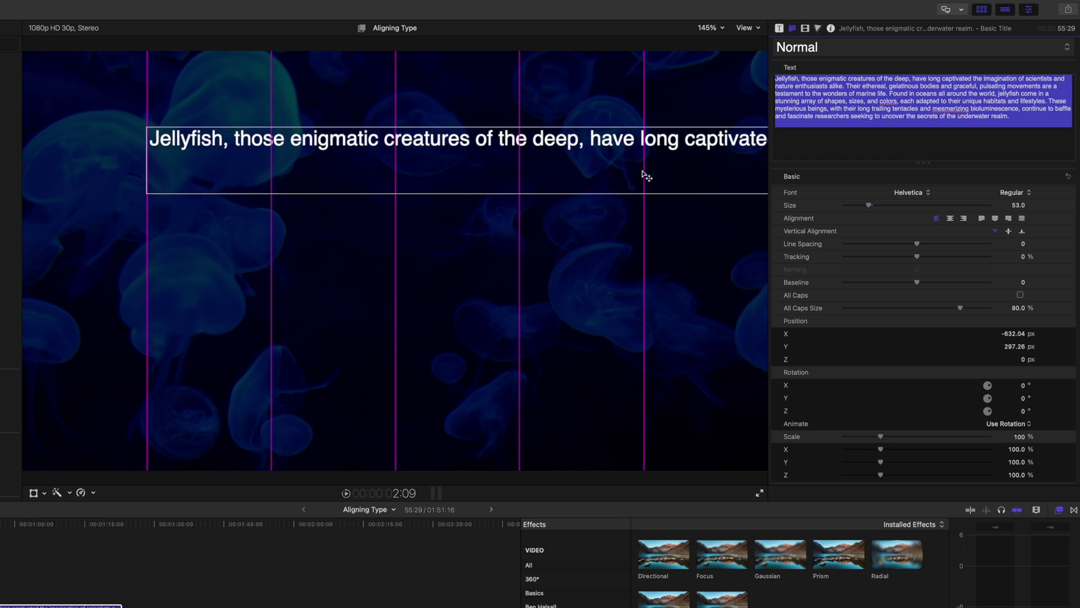
# Insert line breaks after 'have', before 'nature' and at later wrap points for a twelve-line column.
pyautogui.click(929, 80)
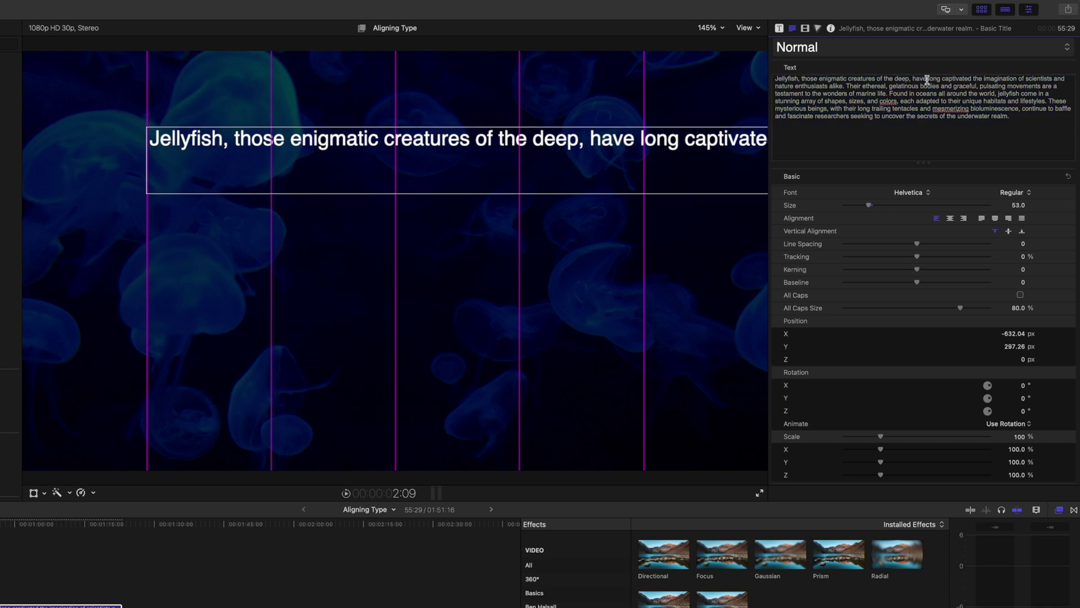
pyautogui.press('Return')
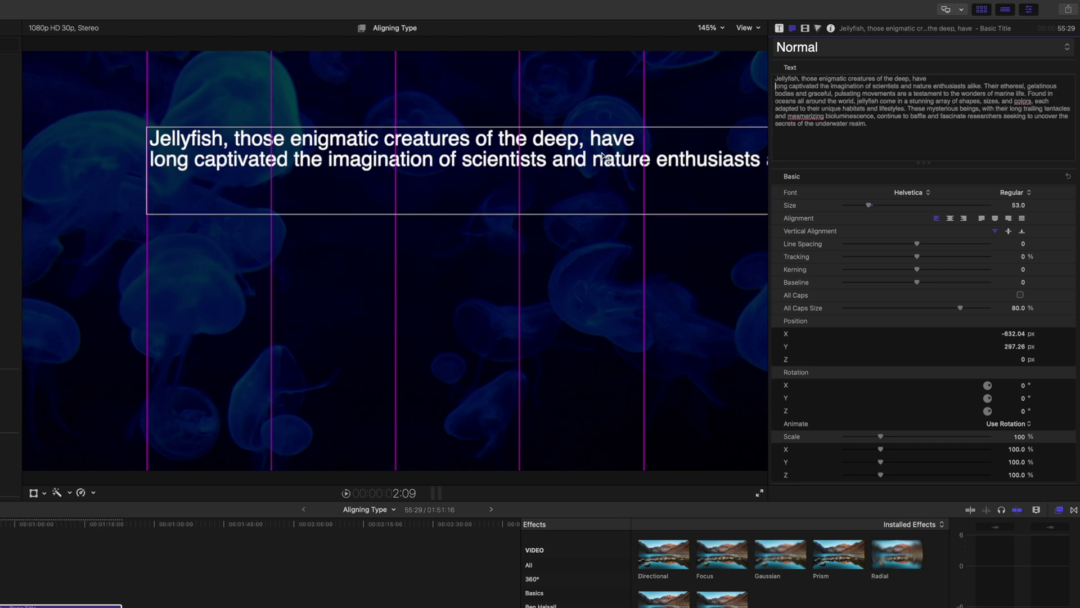
pyautogui.click(913, 86)
pyautogui.press('Return')
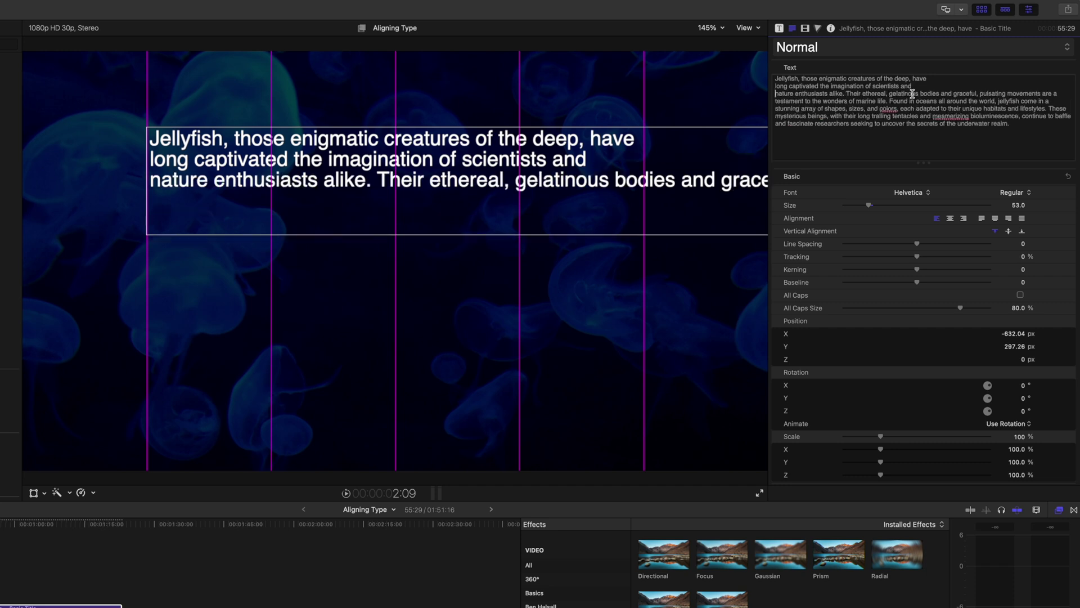
pyautogui.click(919, 93)
pyautogui.press('Return')
pyautogui.click(912, 102)
pyautogui.press('Return')
pyautogui.click(915, 108)
pyautogui.press('Return')
pyautogui.click(909, 116)
pyautogui.press('Return')
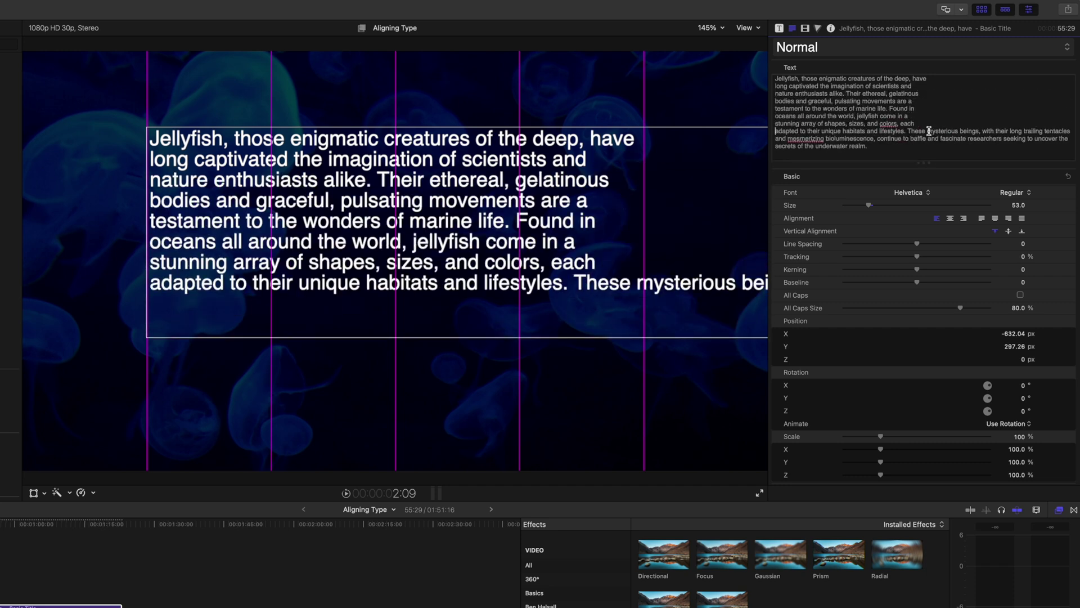
pyautogui.click(929, 131)
pyautogui.press('Return')
pyautogui.click(920, 139)
pyautogui.press('Return')
pyautogui.click(927, 146)
pyautogui.press('Return')
pyautogui.click(917, 150)
pyautogui.press('Return')
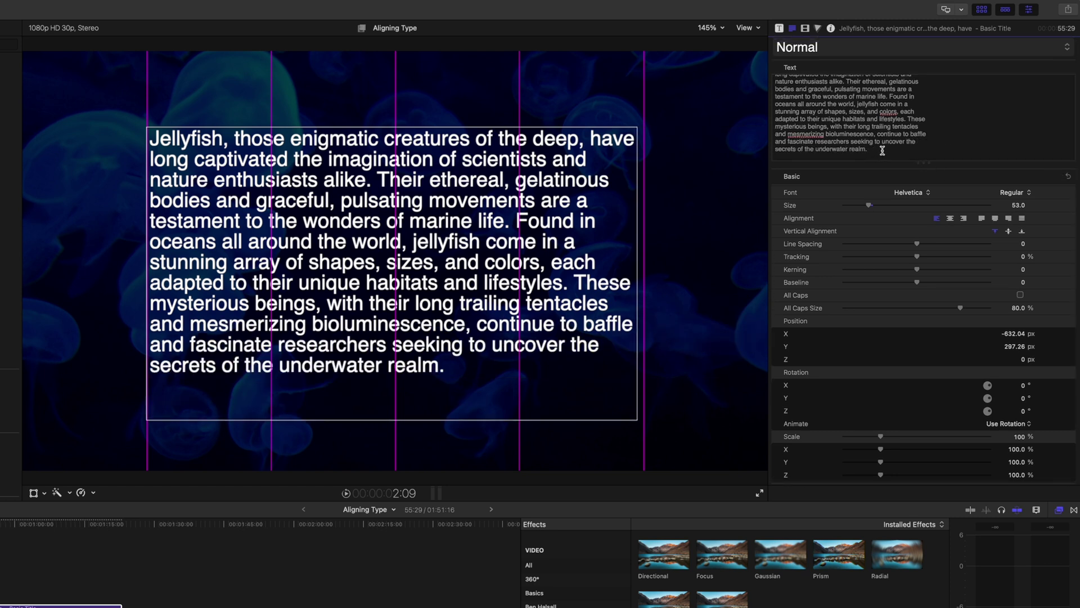
pyautogui.press('super+a')
pyautogui.press('super+c')
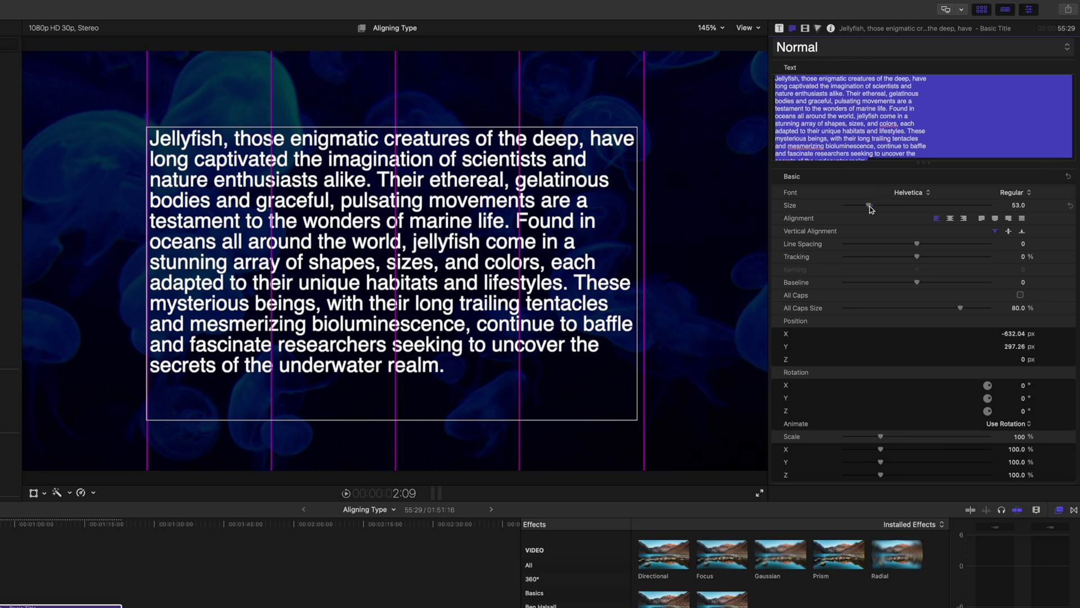
# Set the paragraph to size 54 with line spacing 8, raise it to Y 365, then go to Safari.
pyautogui.moveTo(870, 209); pyautogui.dragTo(871, 209)
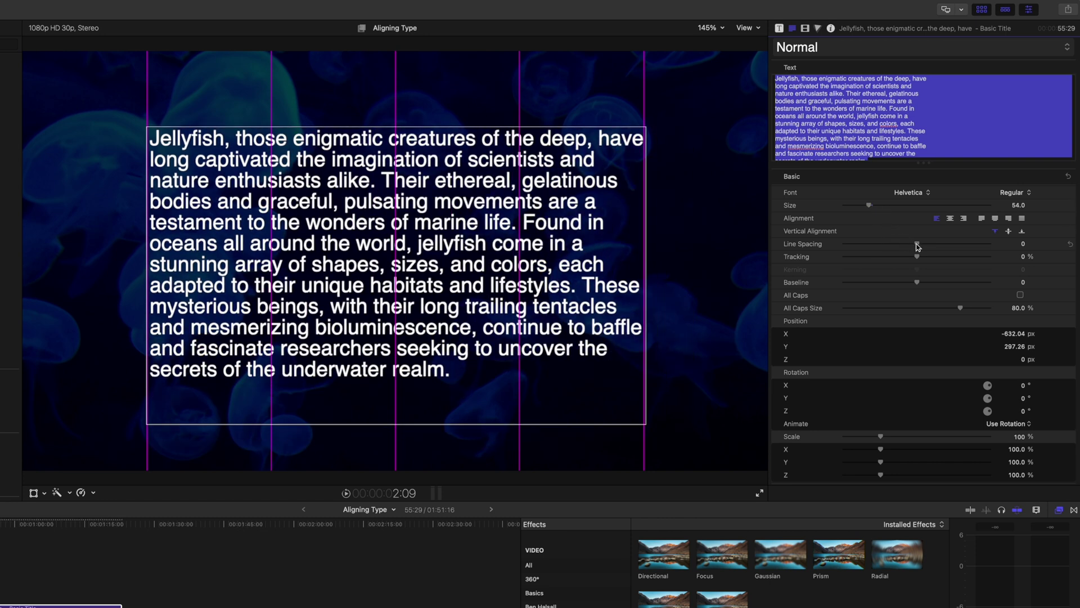
pyautogui.moveTo(918, 246); pyautogui.dragTo(923, 244)
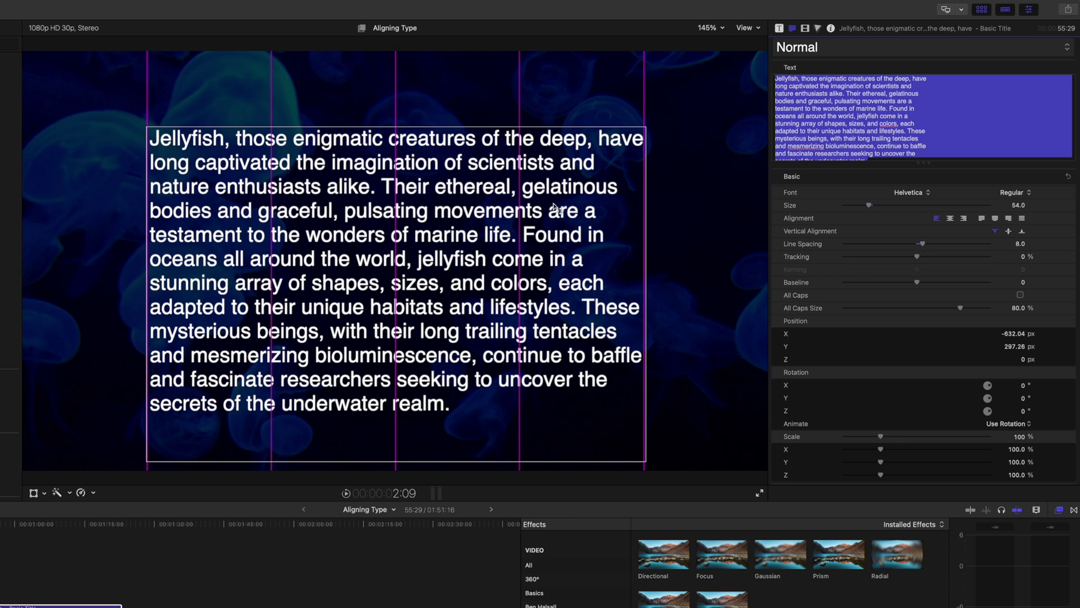
pyautogui.moveTo(450, 149); pyautogui.dragTo(449, 127)
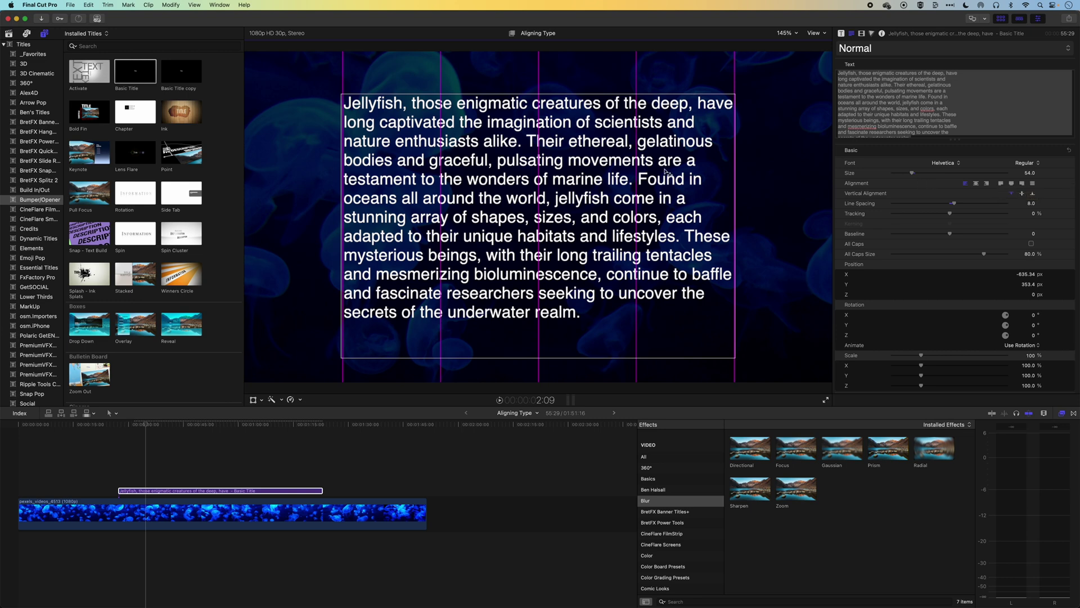
pyautogui.moveTo(421, 117)
pyautogui.mouseDown()
pyautogui.moveTo(515, 113)
pyautogui.moveTo(421, 116)
pyautogui.mouseUp()
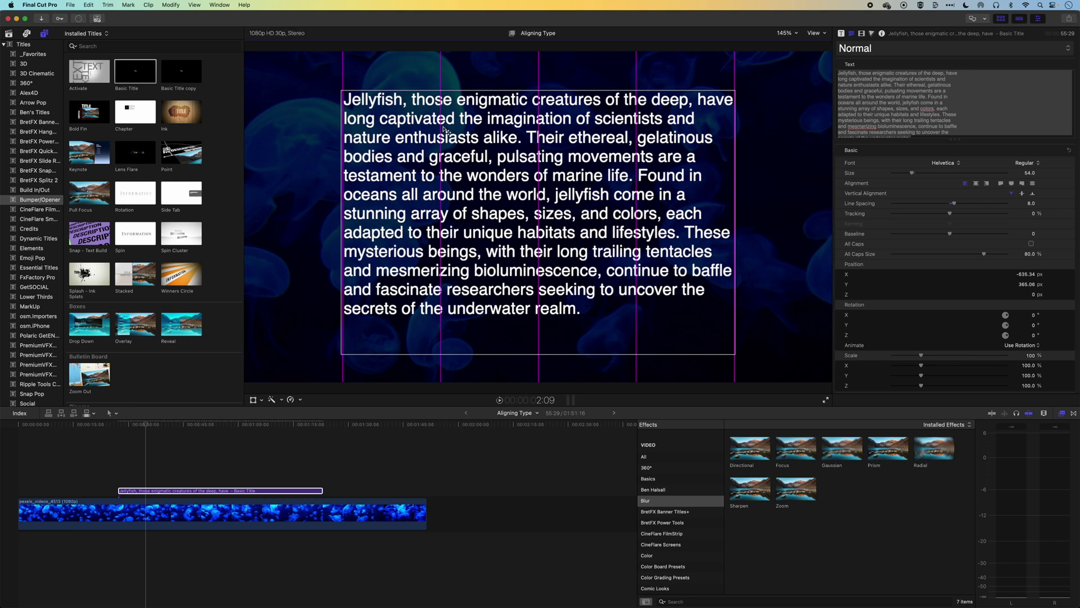
pyautogui.press('super+Tab')
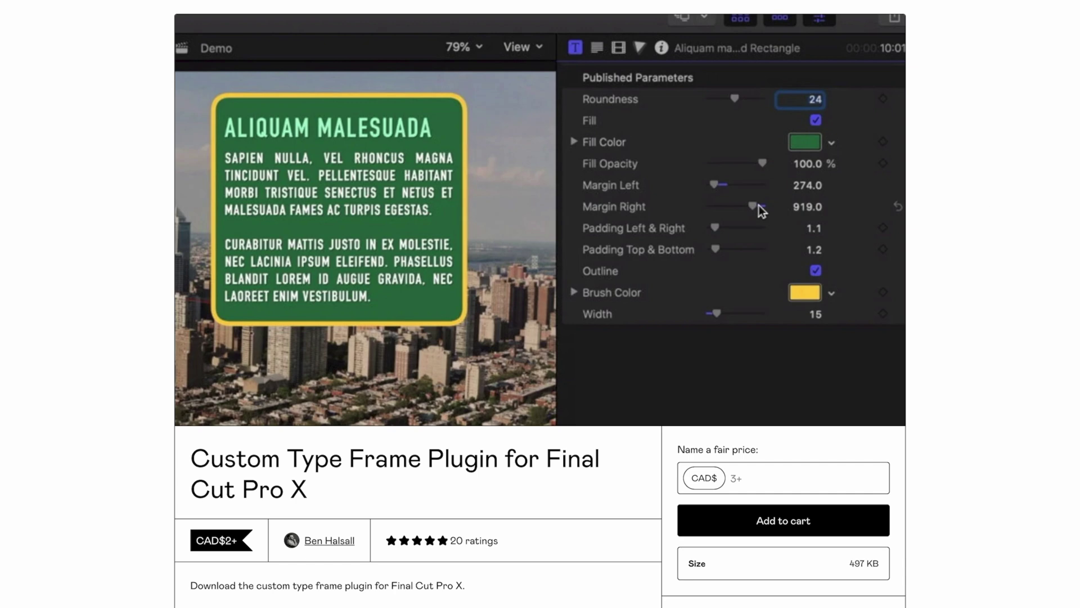
# Delete the paragraph title and add a lengthened Rounded Text Frame Demo title above the jellyfish.
pyautogui.press('super+Tab')
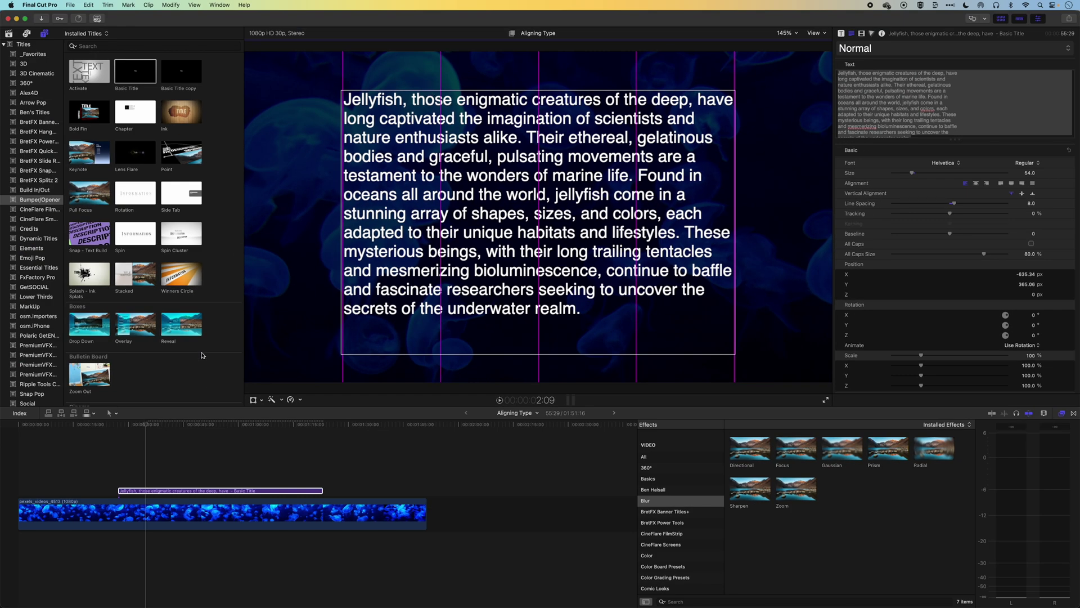
pyautogui.click(196, 491)
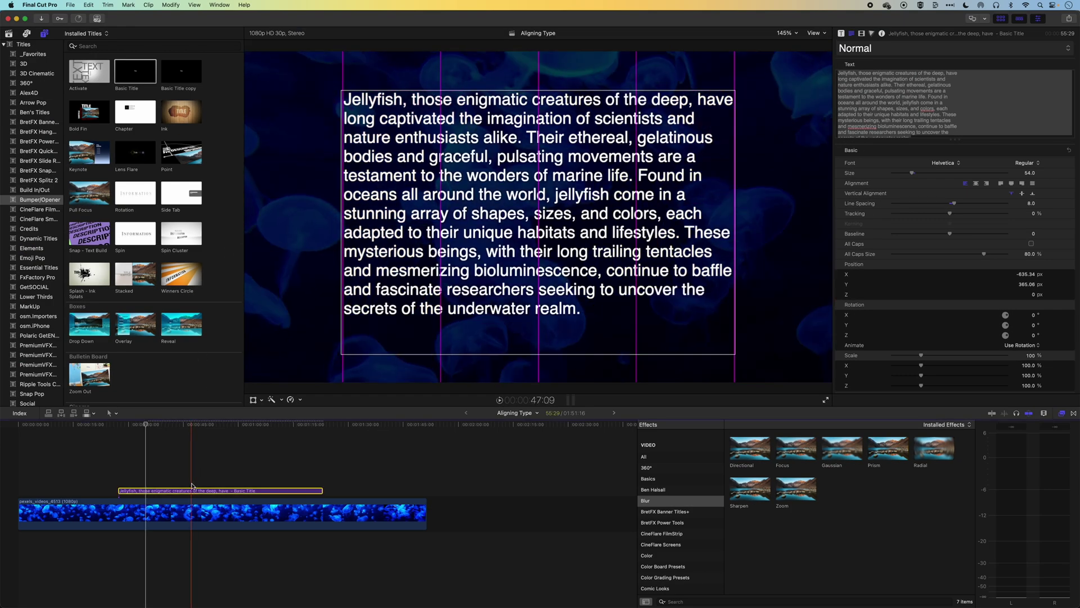
pyautogui.press('Delete')
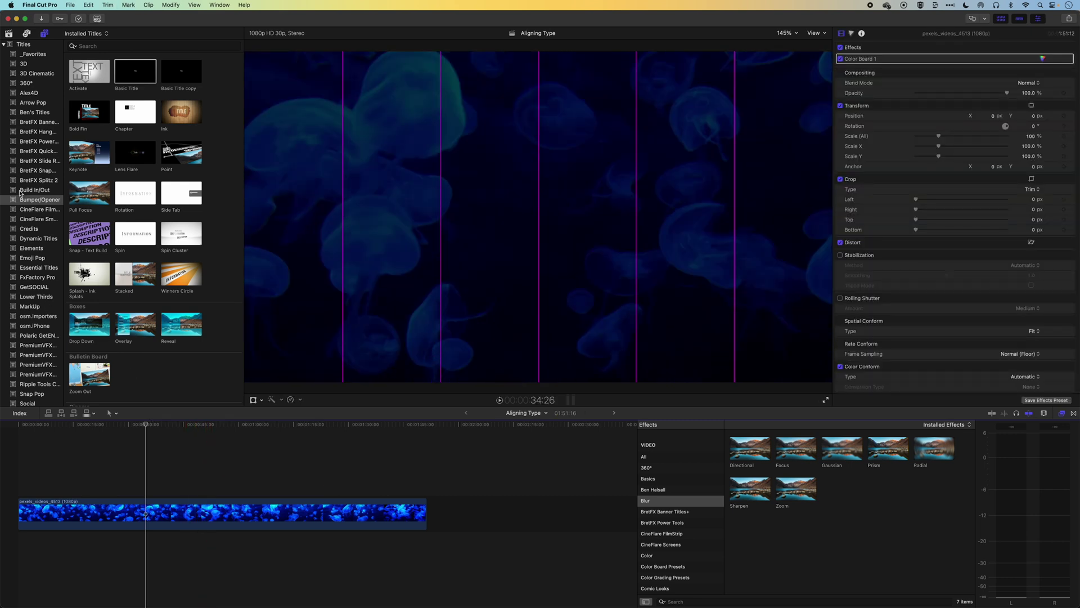
pyautogui.click(26, 114)
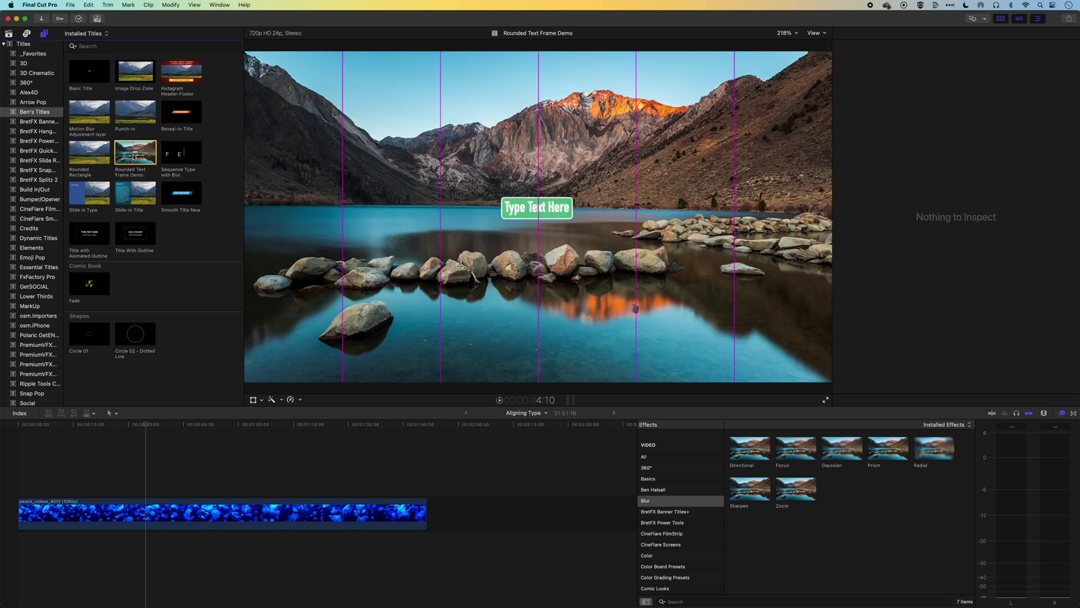
pyautogui.moveTo(133, 157); pyautogui.dragTo(355, 487)
pyautogui.click(152, 425)
# Left-align the rounded frame title, move it to X -269.06, Y 345.68, and paste the jellyfish paragraph.
pyautogui.click(261, 491)
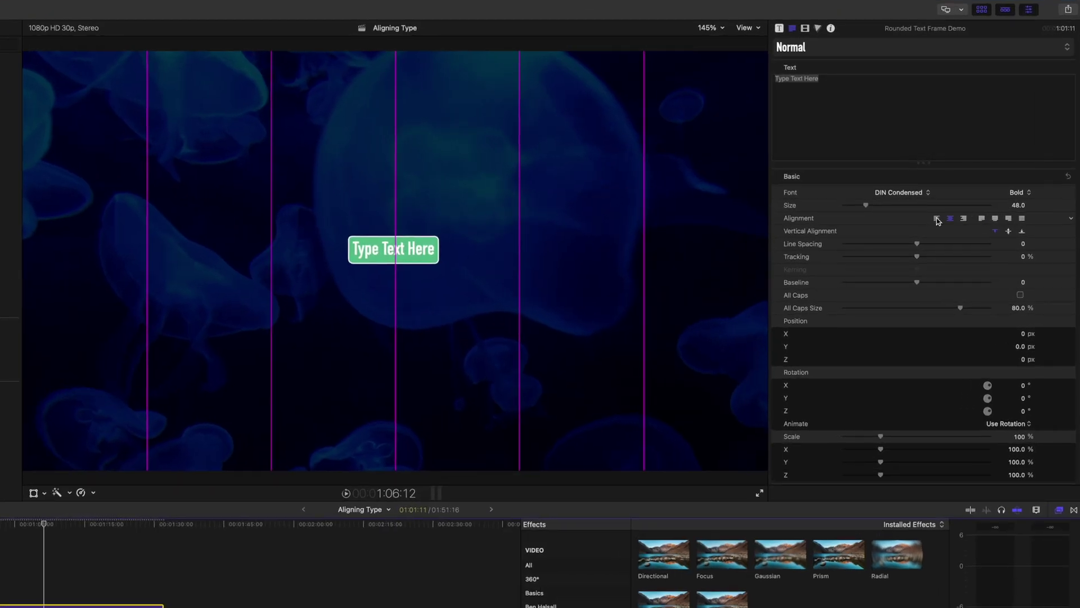
pyautogui.click(966, 183)
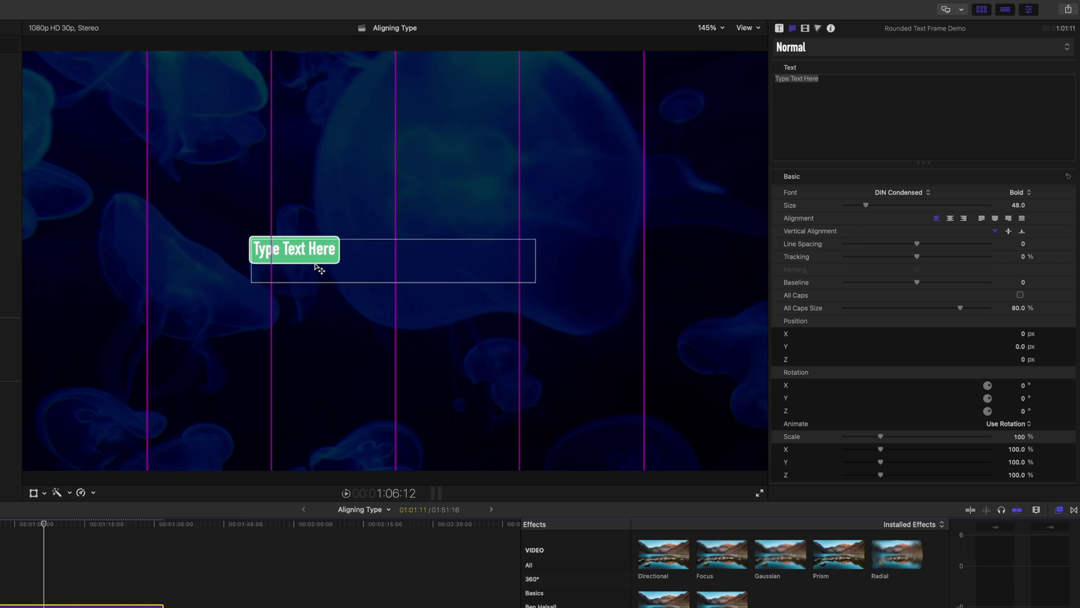
pyautogui.moveTo(313, 265); pyautogui.dragTo(210, 120)
pyautogui.click(856, 107)
pyautogui.press('super+a')
pyautogui.press('super+v')
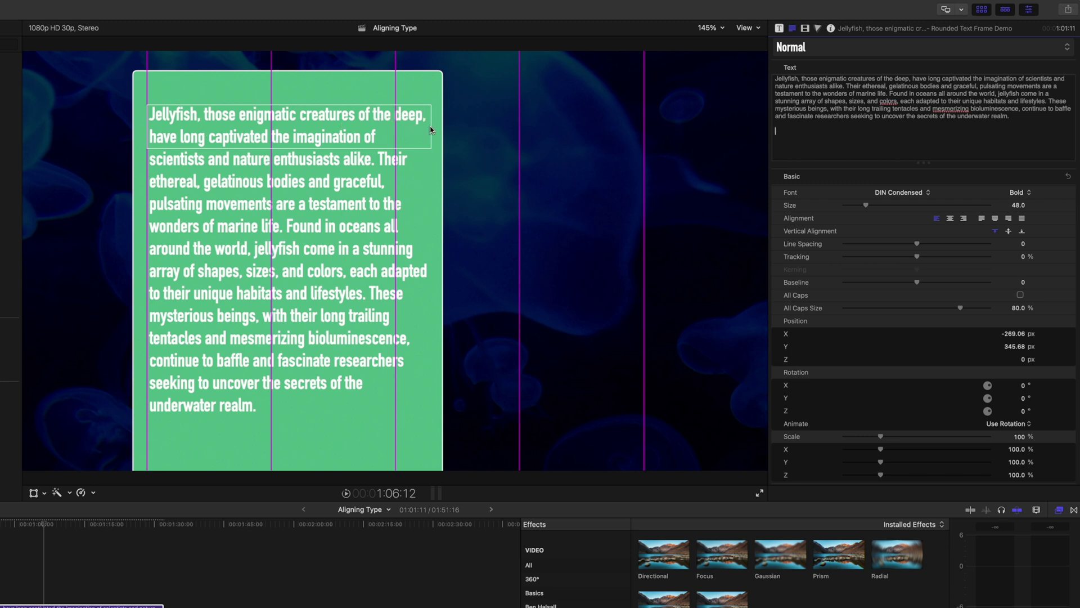
# Lower the rounded frame's Left Margin from 500.0 to about 491.6.
pyautogui.click(780, 28)
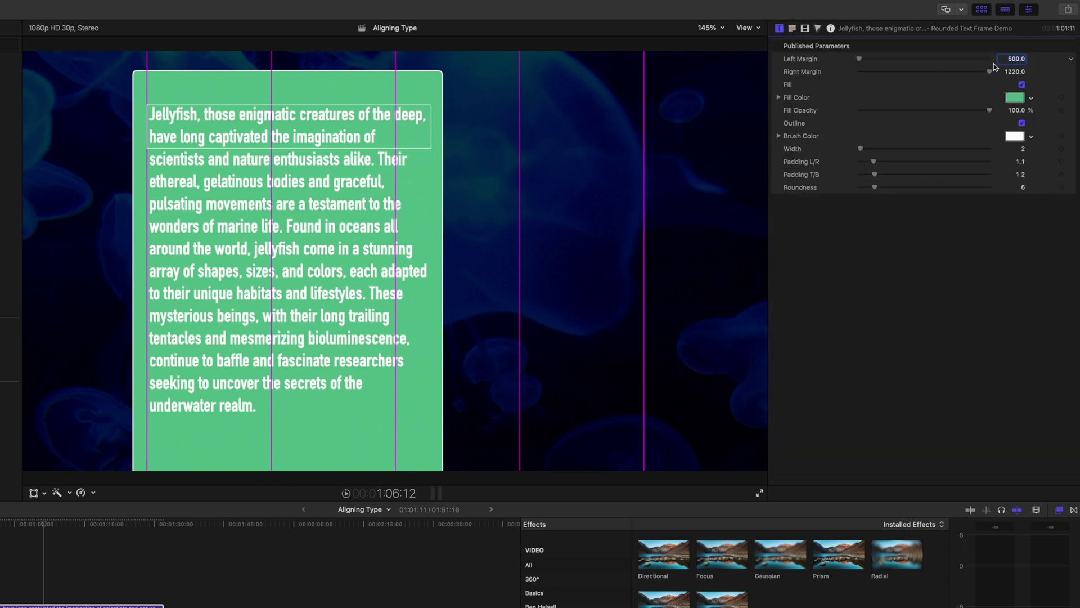
pyautogui.moveTo(1018, 60); pyautogui.dragTo(1041, 72)
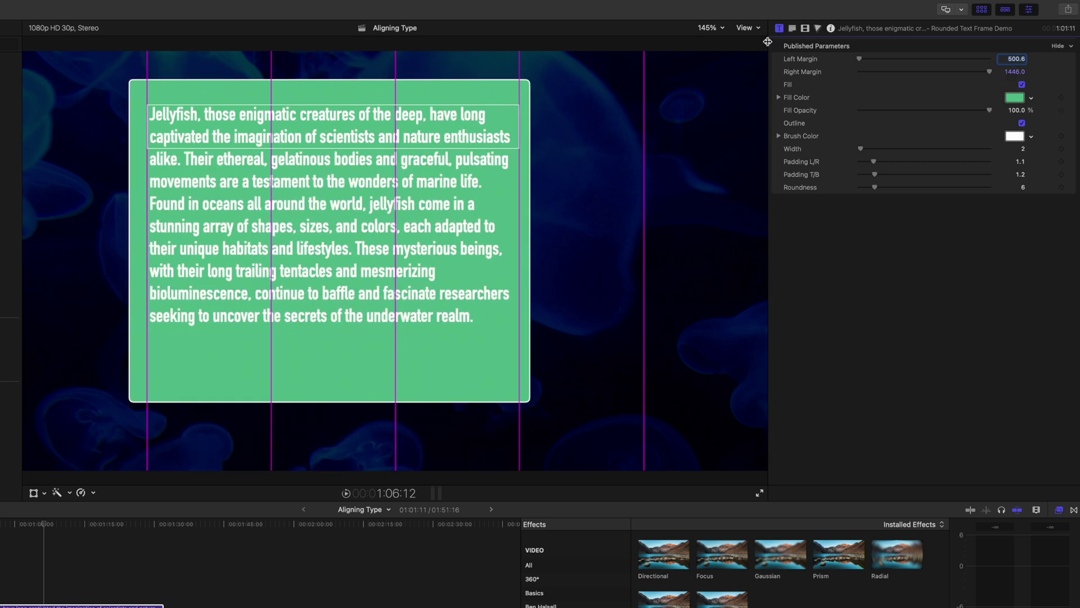
# Justify the jellyfish paragraph and add an 'ABOUT JELLYFISH' heading line above it, then select the heading.
pyautogui.click(793, 28)
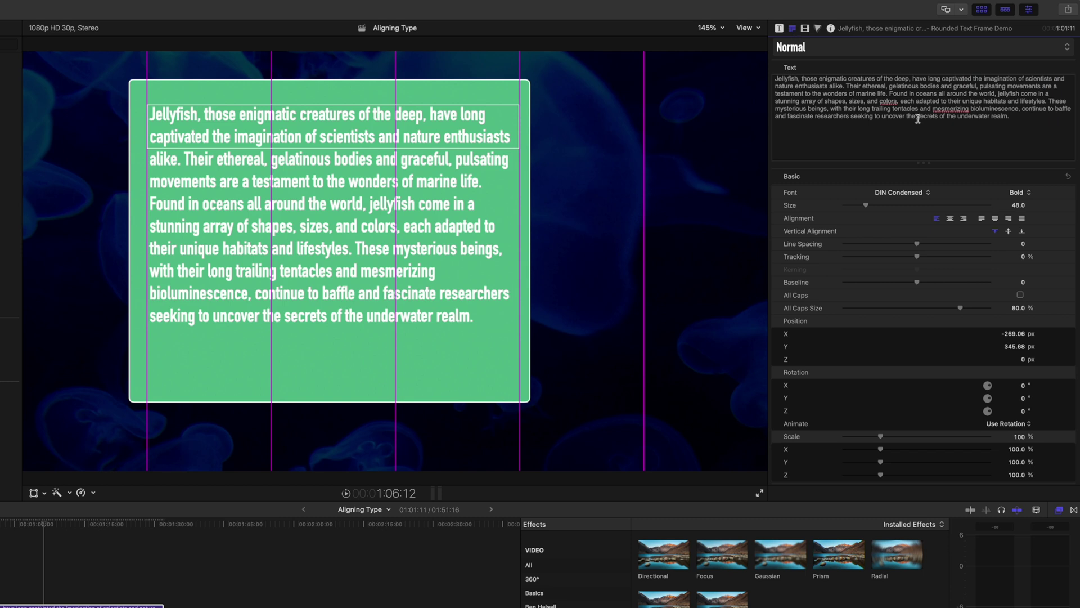
pyautogui.click(982, 219)
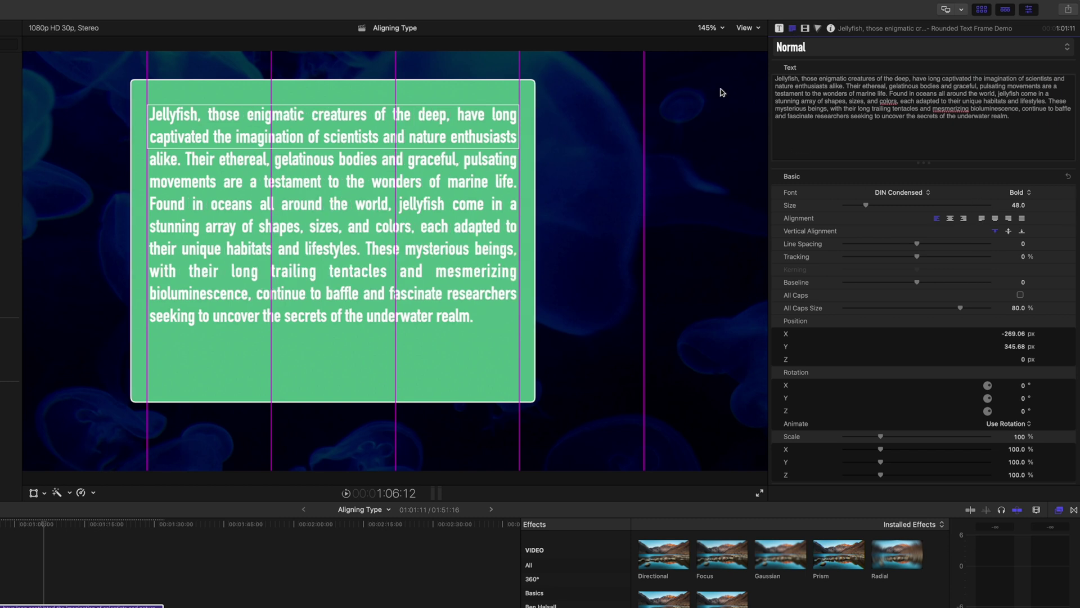
pyautogui.click(777, 77)
pyautogui.press('Return')
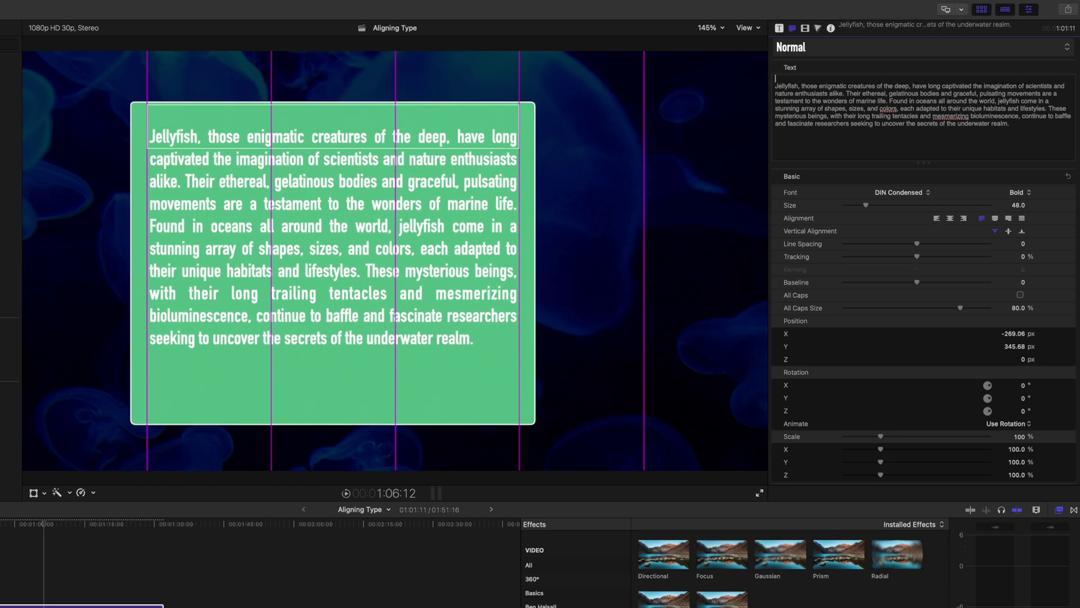
pyautogui.write('ABOUT JELLYFISH')
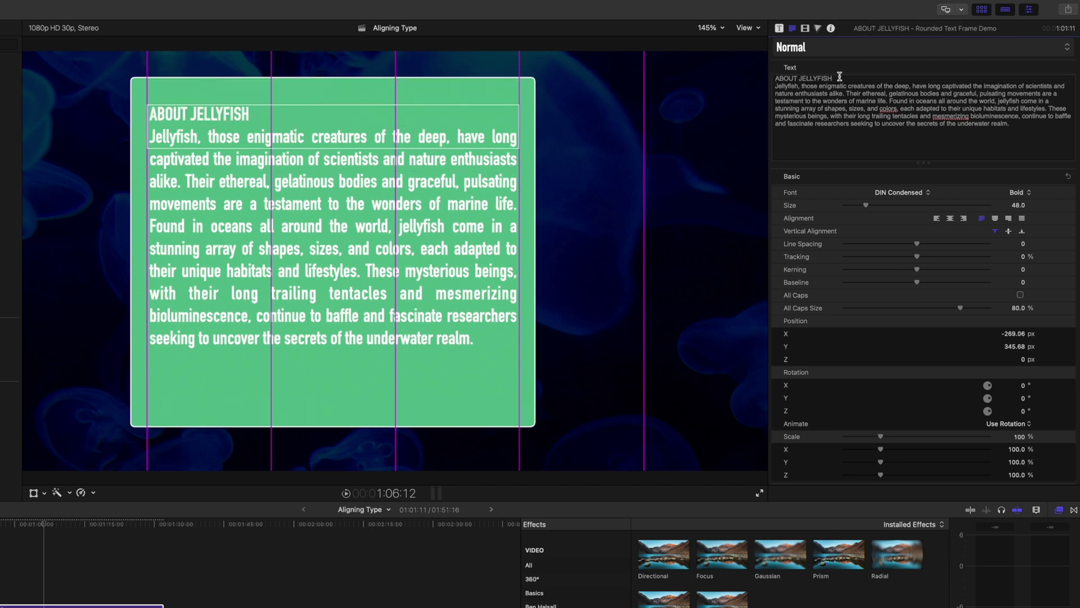
pyautogui.moveTo(839, 76); pyautogui.dragTo(756, 77)
pyautogui.scroll(-5, 846, 189)
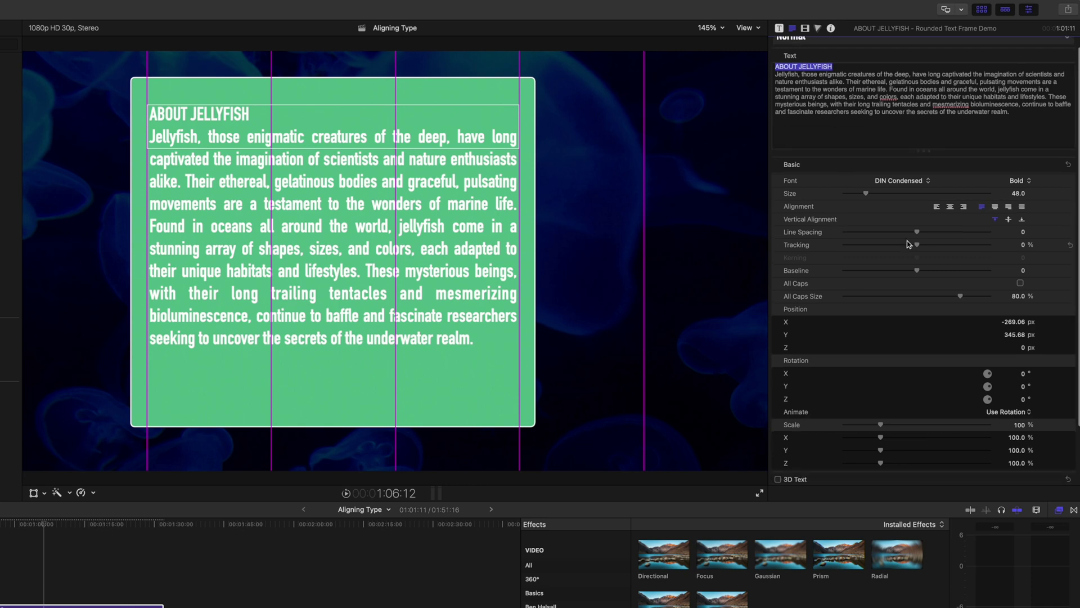
# Make the ABOUT JELLYFISH heading text black using the Colors panel.
pyautogui.click(1057, 431)
pyautogui.scroll(-3, 1047, 394)
pyautogui.click(1015, 413)
pyautogui.moveTo(109, 527); pyautogui.dragTo(696, 247)
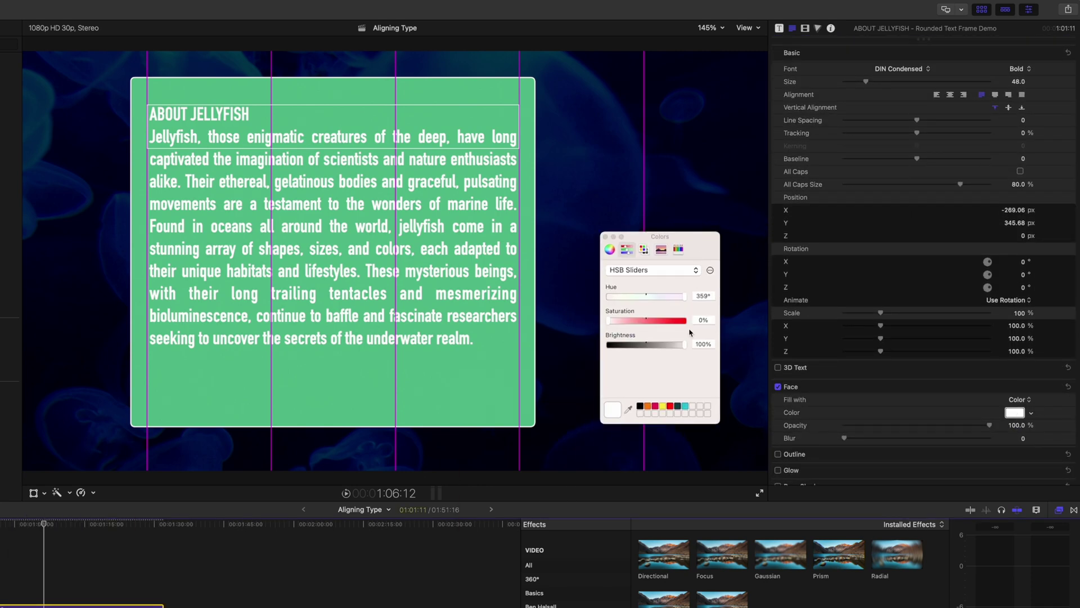
pyautogui.click(639, 406)
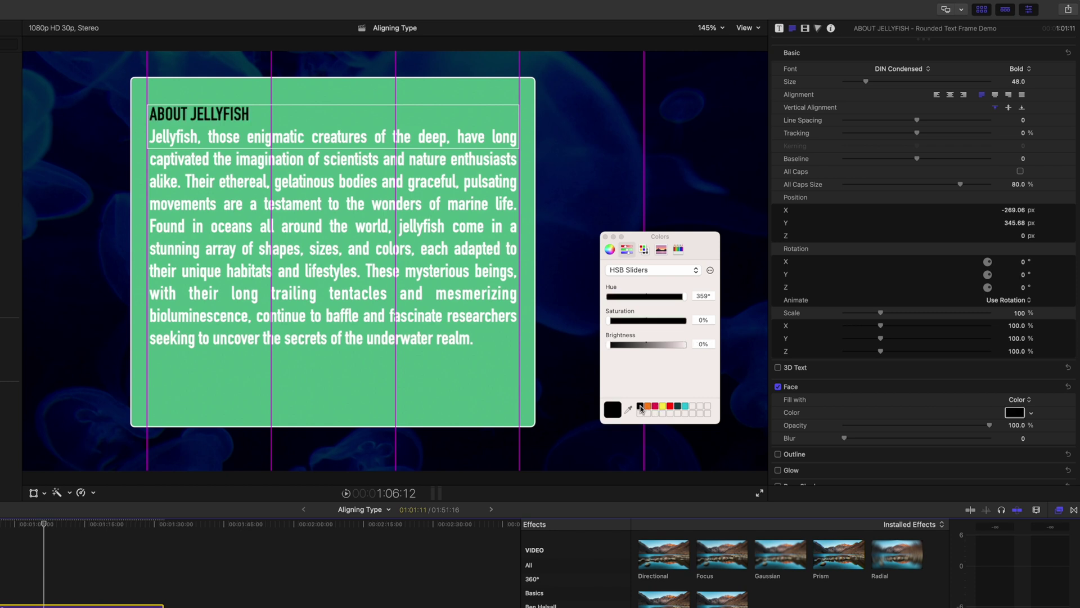
pyautogui.click(605, 236)
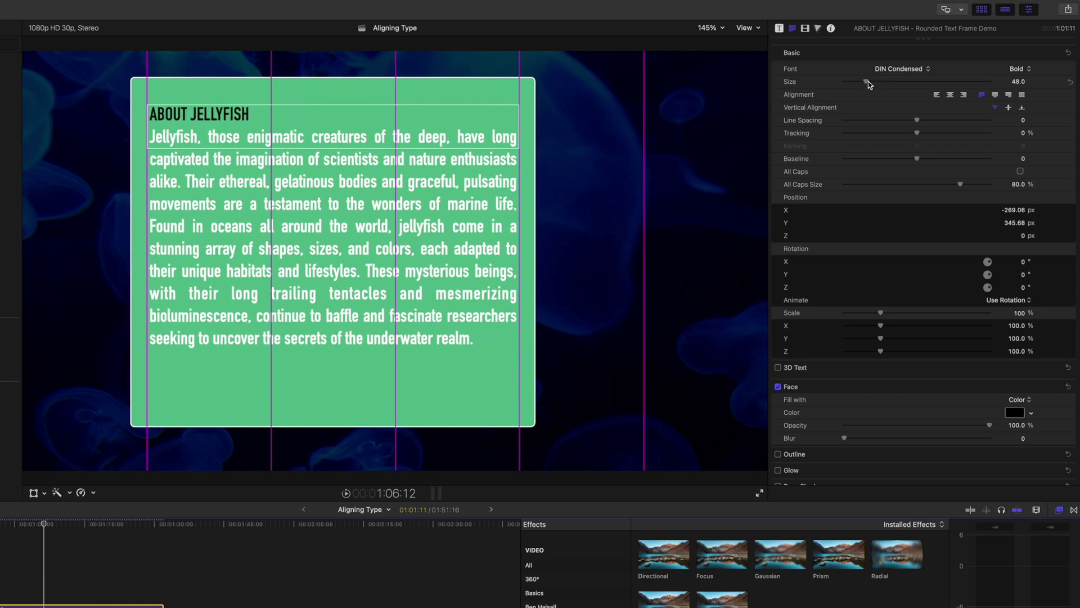
# Set the heading font to Druk Wide at size 57 so it fits one line, nudging the text box.
pyautogui.moveTo(867, 83); pyautogui.dragTo(881, 85)
pyautogui.click(928, 70)
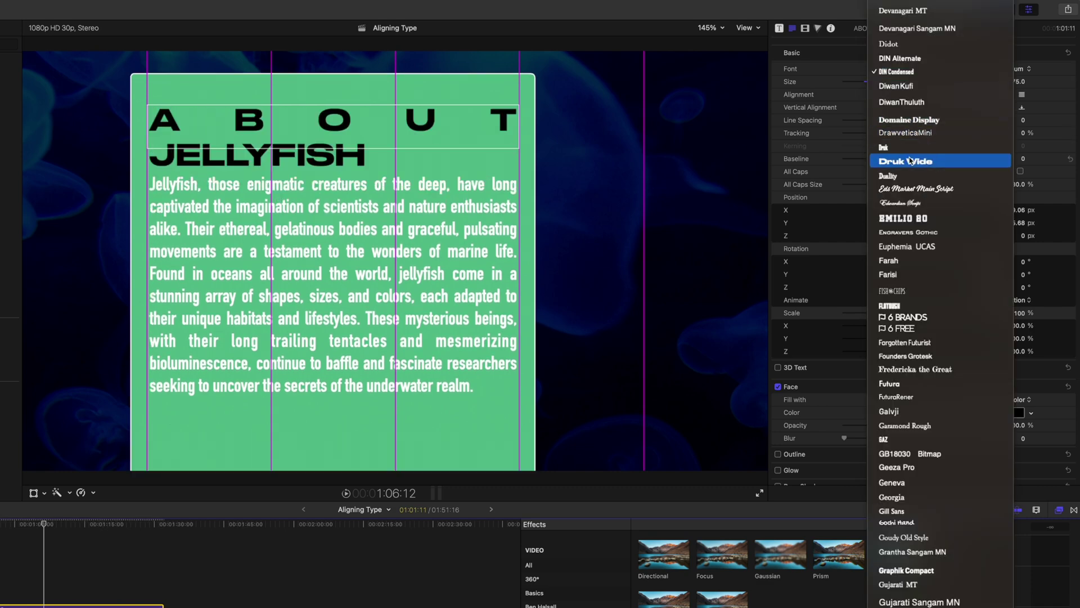
pyautogui.press('Return')
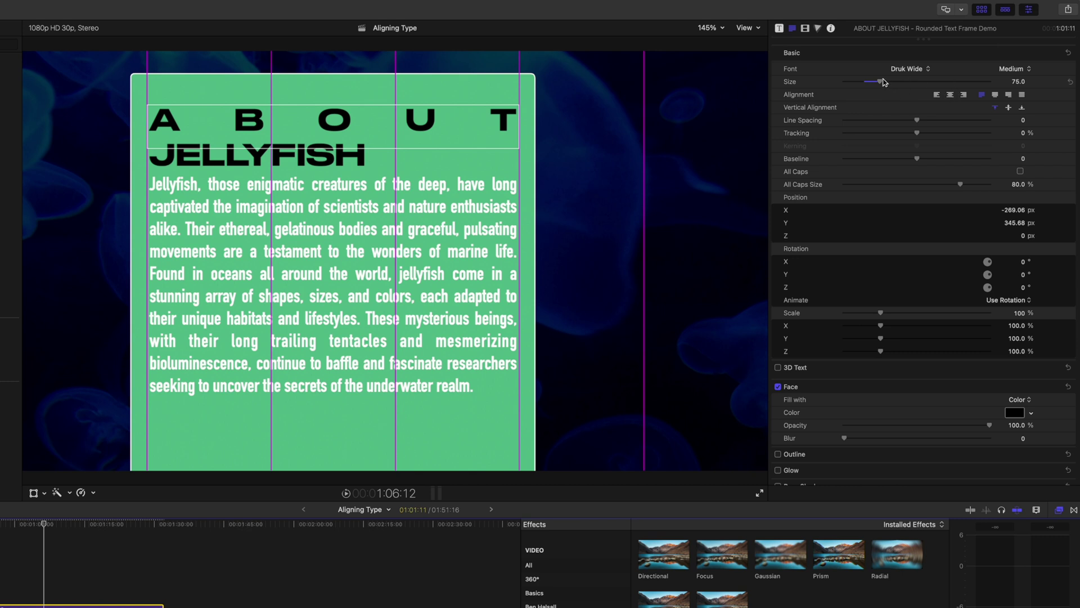
pyautogui.moveTo(883, 83); pyautogui.dragTo(873, 84)
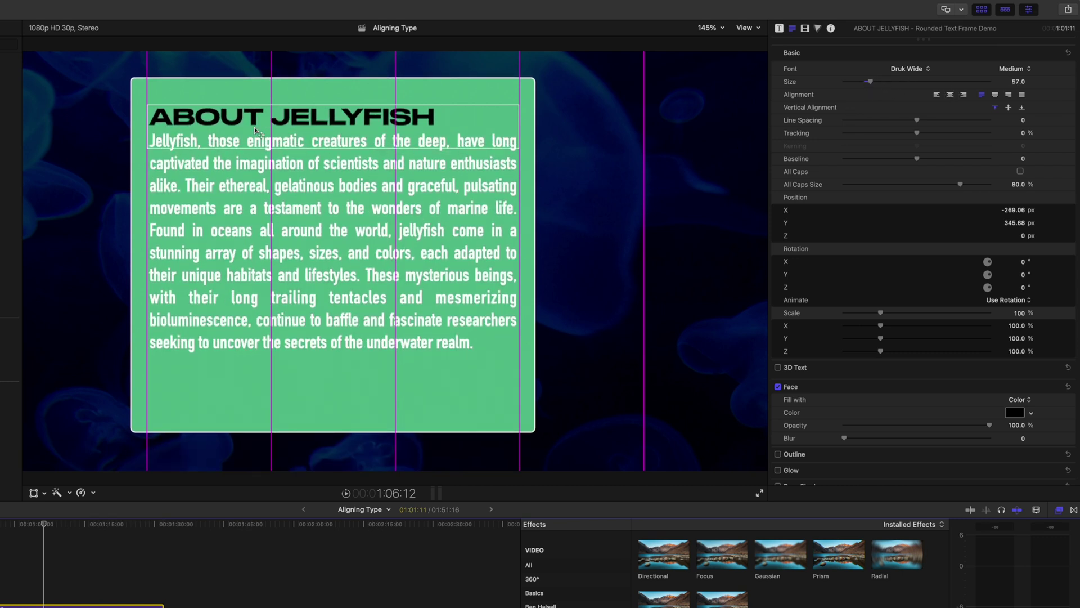
pyautogui.moveTo(223, 119)
pyautogui.mouseDown()
pyautogui.moveTo(322, 128)
pyautogui.moveTo(225, 119)
pyautogui.mouseUp()
# Recolour the text frame's fill from green to pale cyan-blue at 23.21% opacity.
pyautogui.click(780, 28)
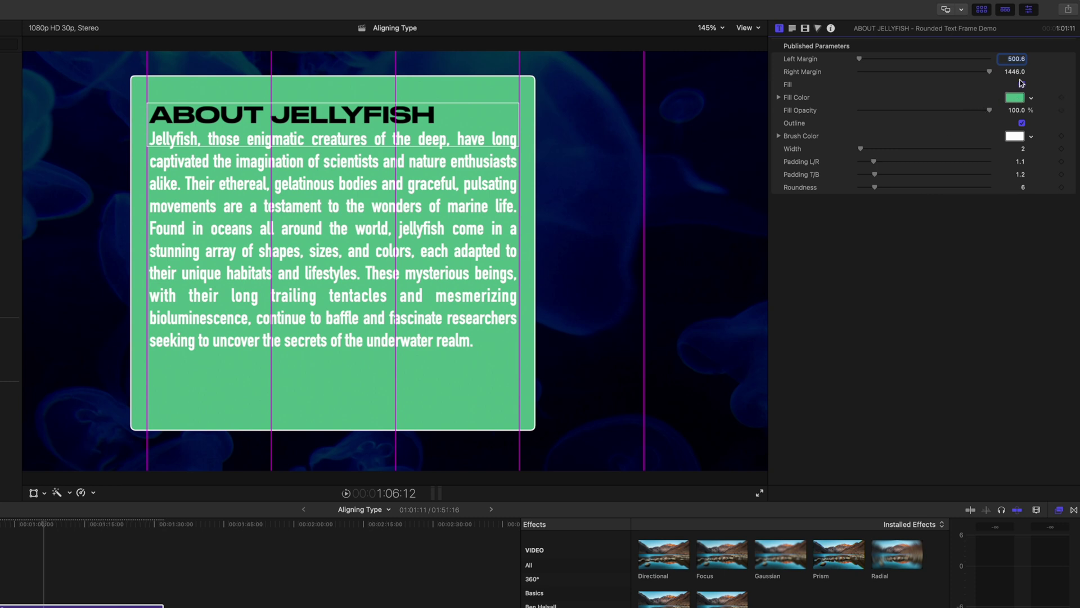
pyautogui.click(1022, 84)
pyautogui.click(1022, 84)
pyautogui.moveTo(990, 111); pyautogui.dragTo(915, 113)
pyautogui.click(1032, 98)
pyautogui.moveTo(1002, 127); pyautogui.dragTo(976, 165)
pyautogui.click(916, 110)
pyautogui.moveTo(915, 111); pyautogui.dragTo(890, 112)
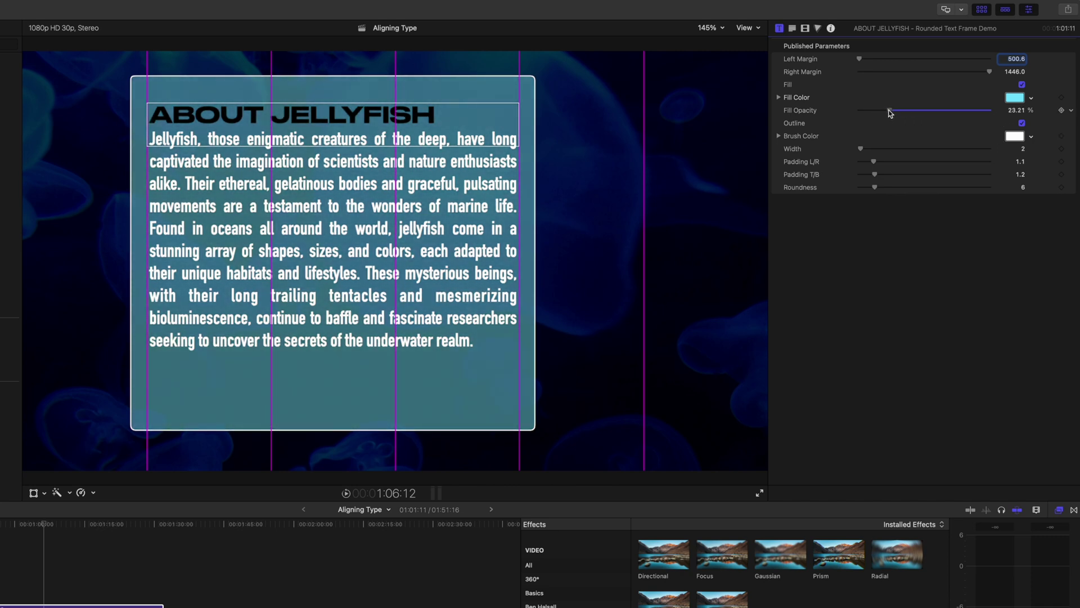
# Set the body paragraph's Line Spacing to 7 and delete the trailing empty line.
pyautogui.click(793, 28)
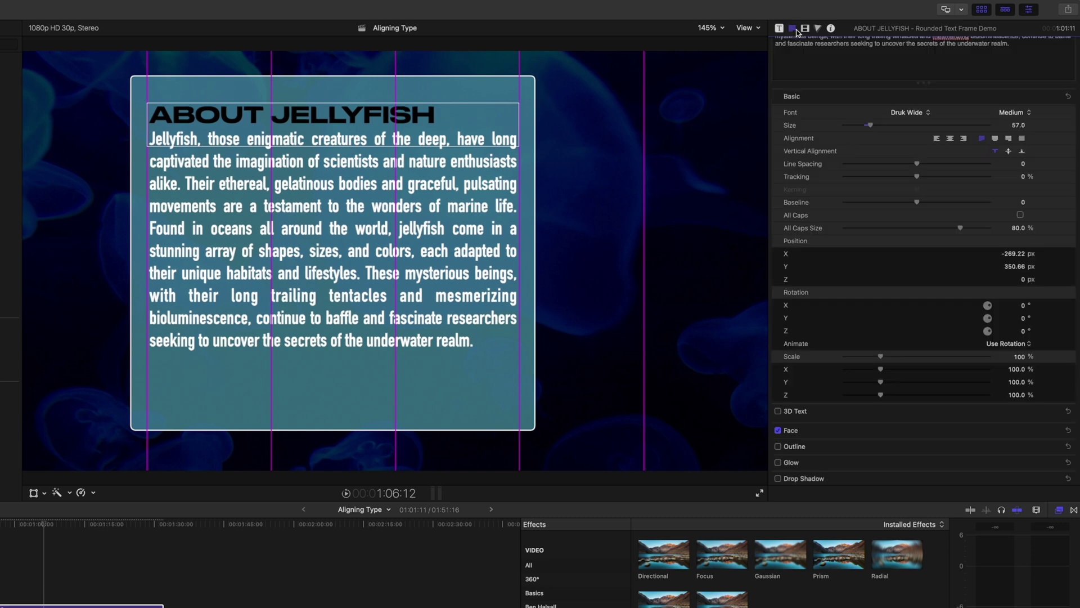
pyautogui.scroll(4, 854, 132)
pyautogui.moveTo(1010, 124); pyautogui.dragTo(775, 86)
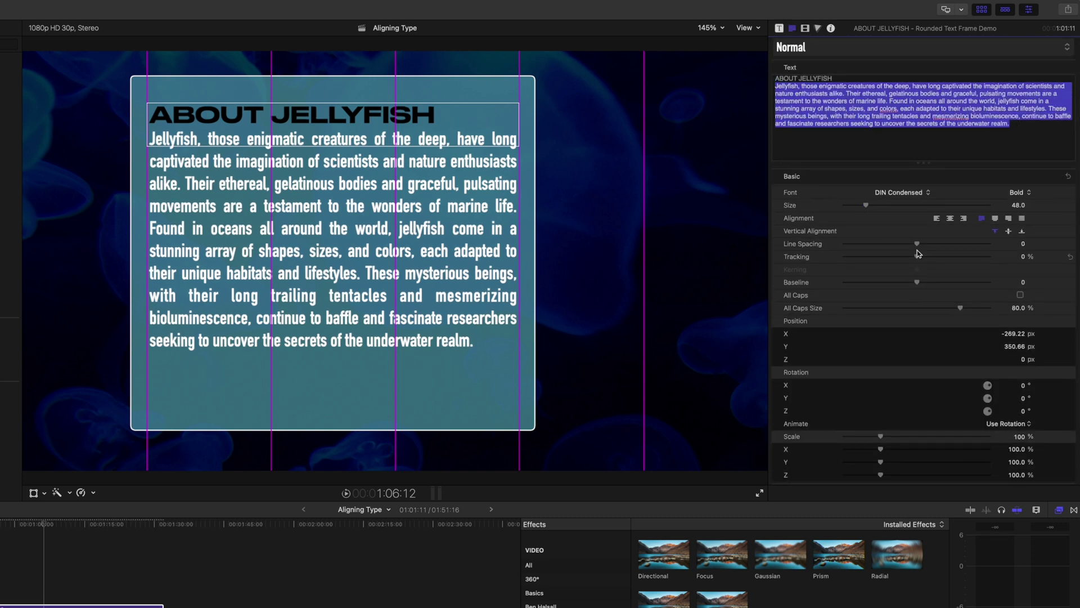
pyautogui.moveTo(918, 246); pyautogui.dragTo(923, 246)
pyautogui.click(822, 152)
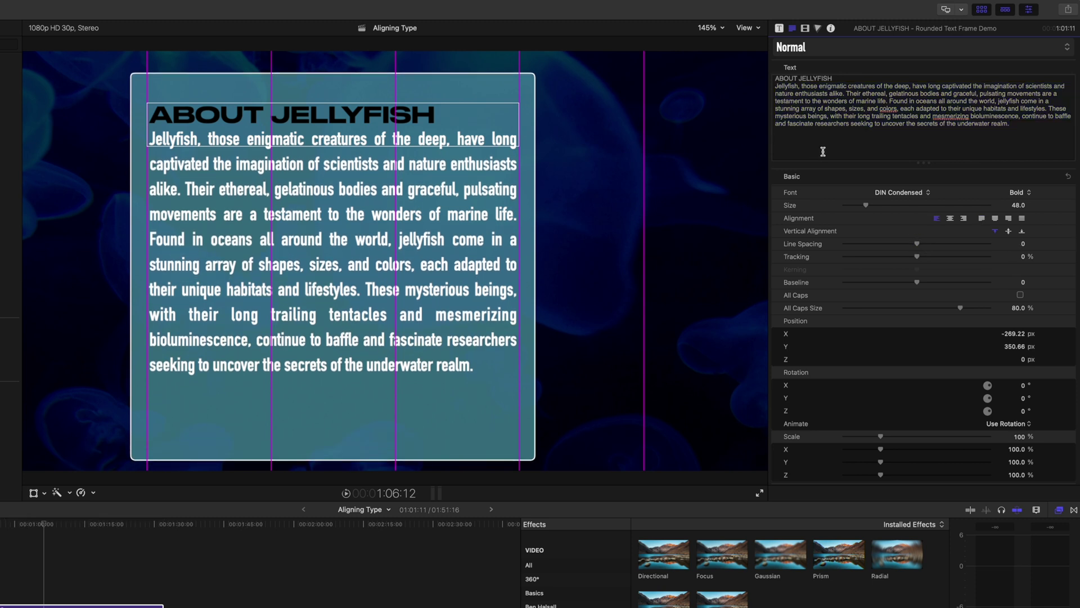
pyautogui.press('BackSpace')
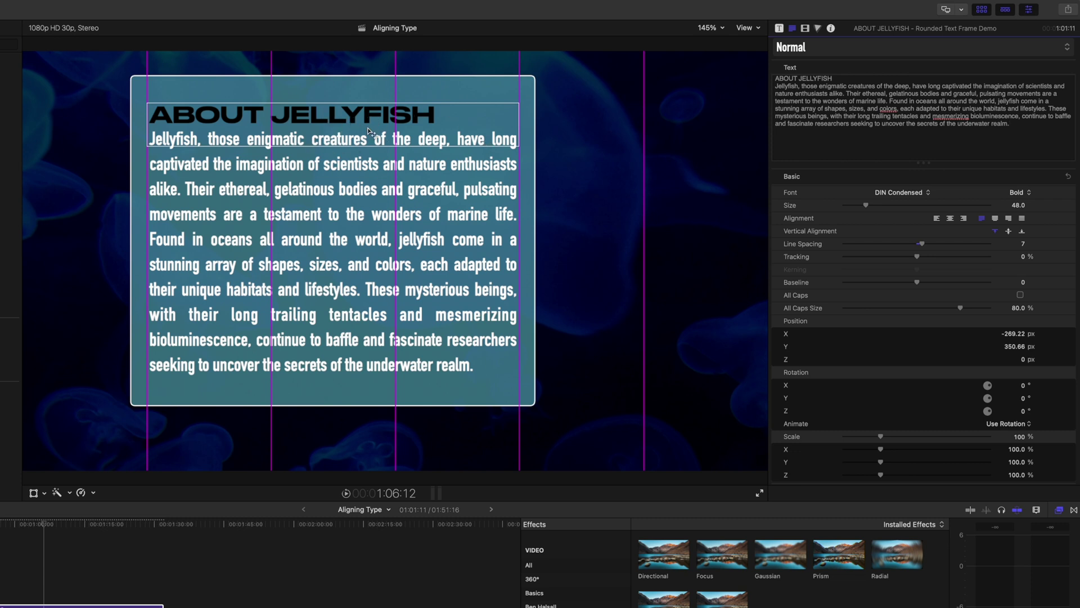
# Add the '06 - 5 x 3.png' grid as a custom viewer overlay.
pyautogui.click(747, 29)
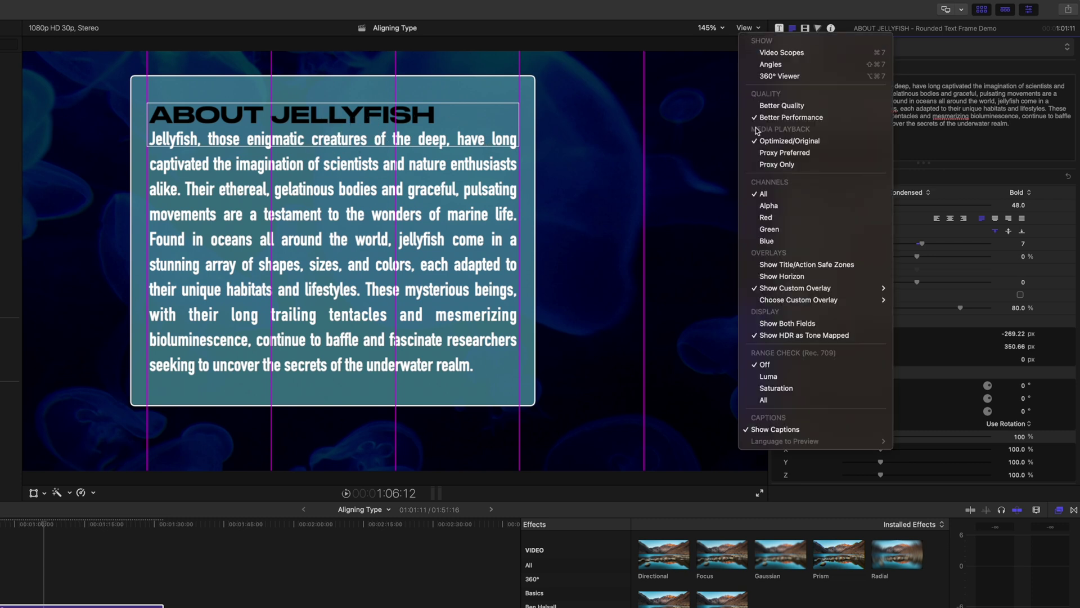
pyautogui.moveTo(806, 299)
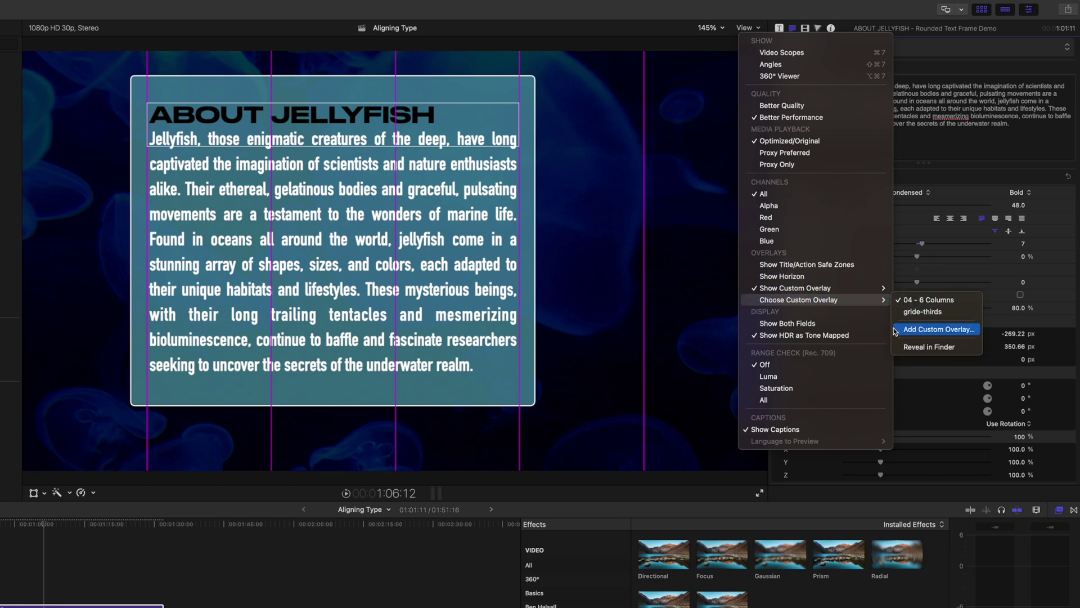
pyautogui.click(913, 333)
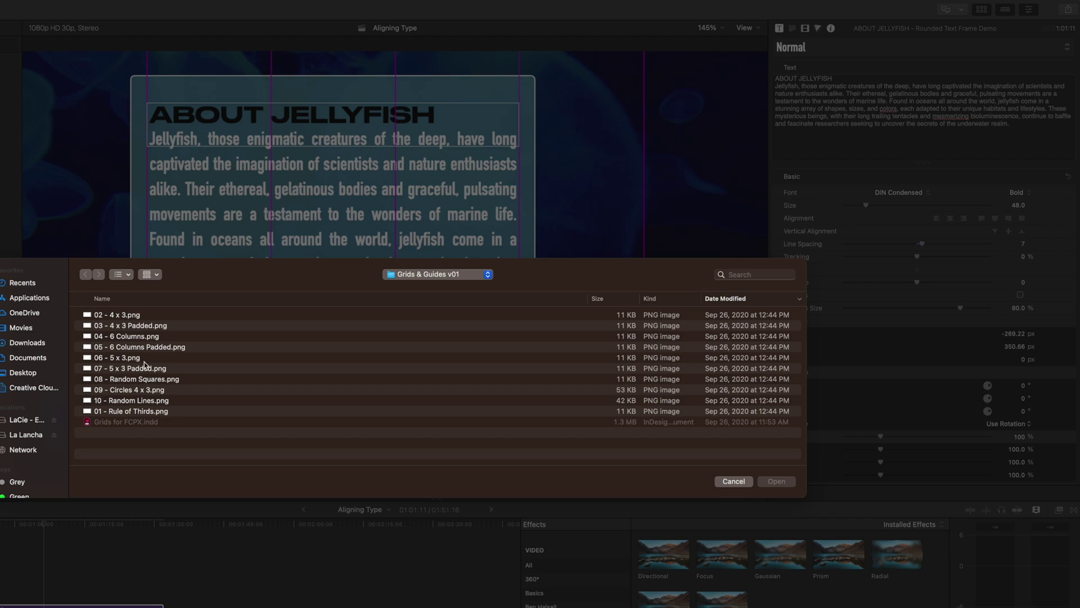
pyautogui.click(135, 360)
pyautogui.click(776, 485)
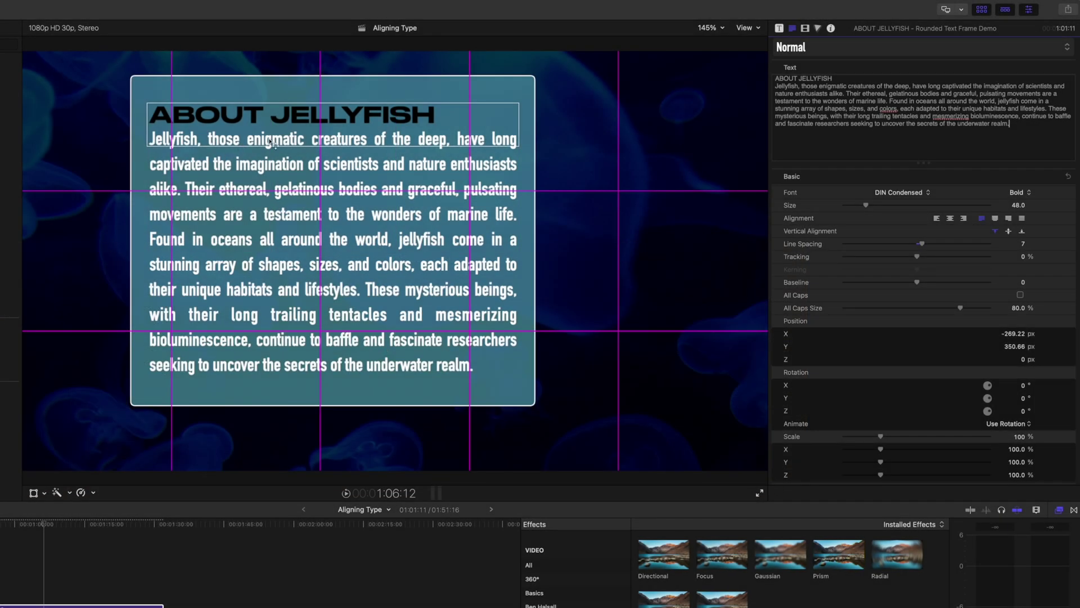
# Move the text frame toward the picture centre, widen its right margin, and reduce the body text to size 44.
pyautogui.moveTo(257, 141); pyautogui.dragTo(224, 225)
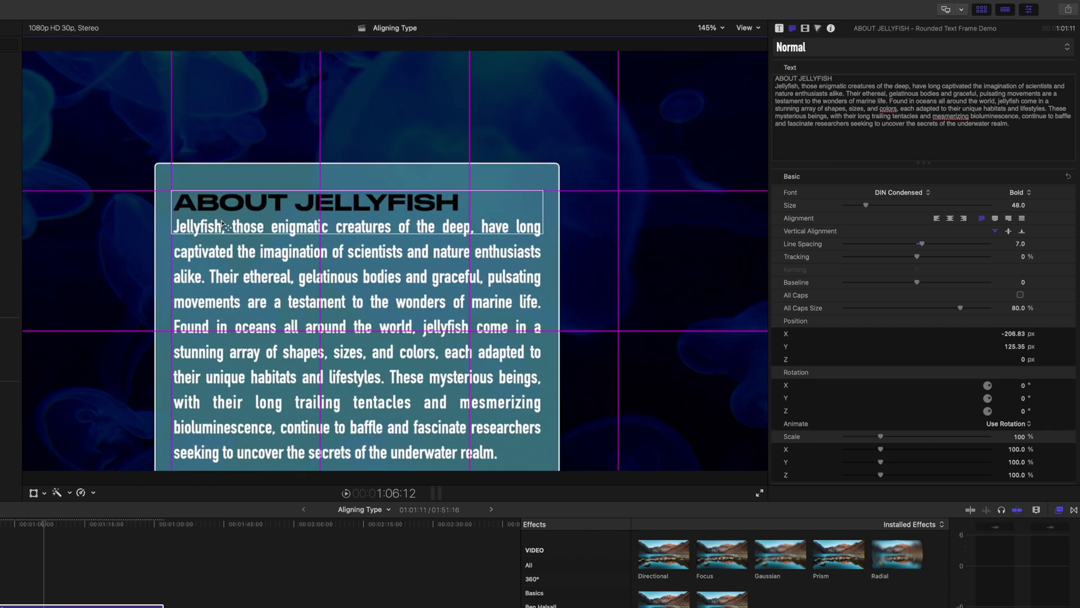
pyautogui.click(778, 28)
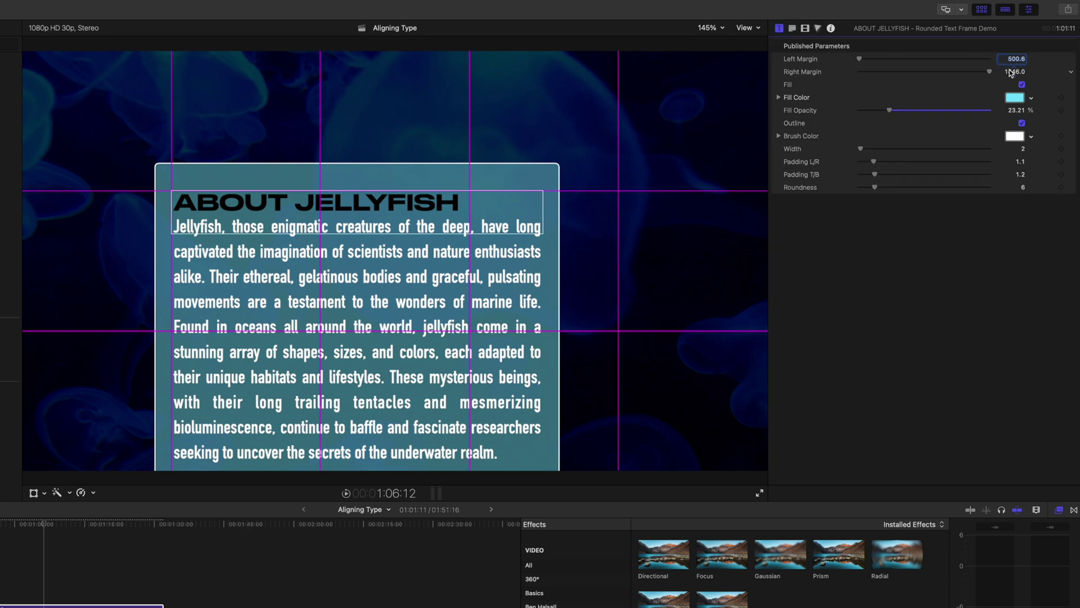
pyautogui.moveTo(1012, 72)
pyautogui.mouseDown()
pyautogui.moveTo(1058, 72)
pyautogui.moveTo(1026, 72)
pyautogui.mouseUp()
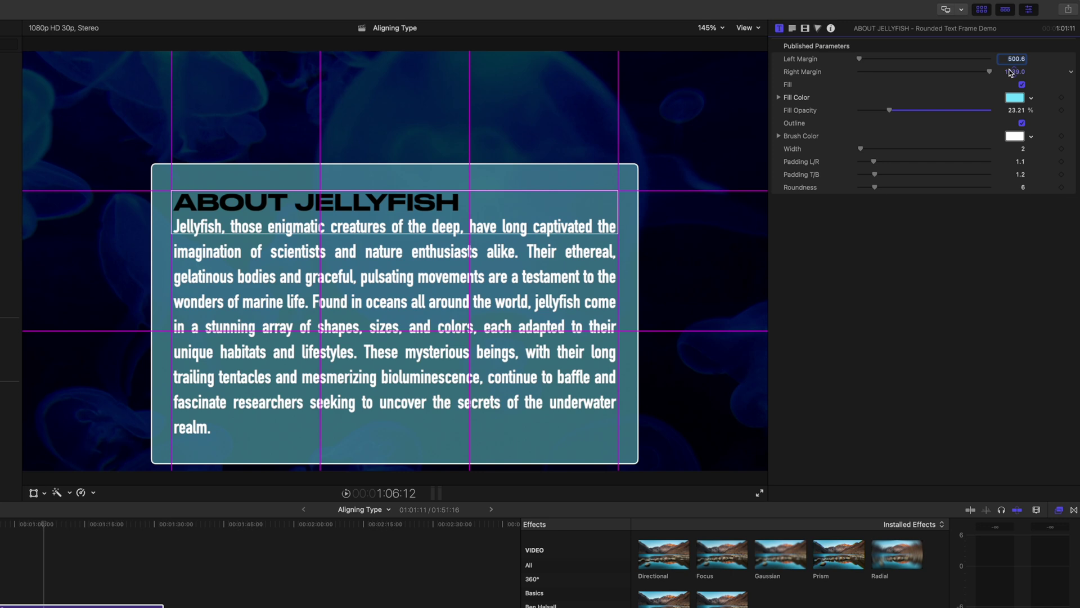
pyautogui.hotkey('ctrl', 'Tab')
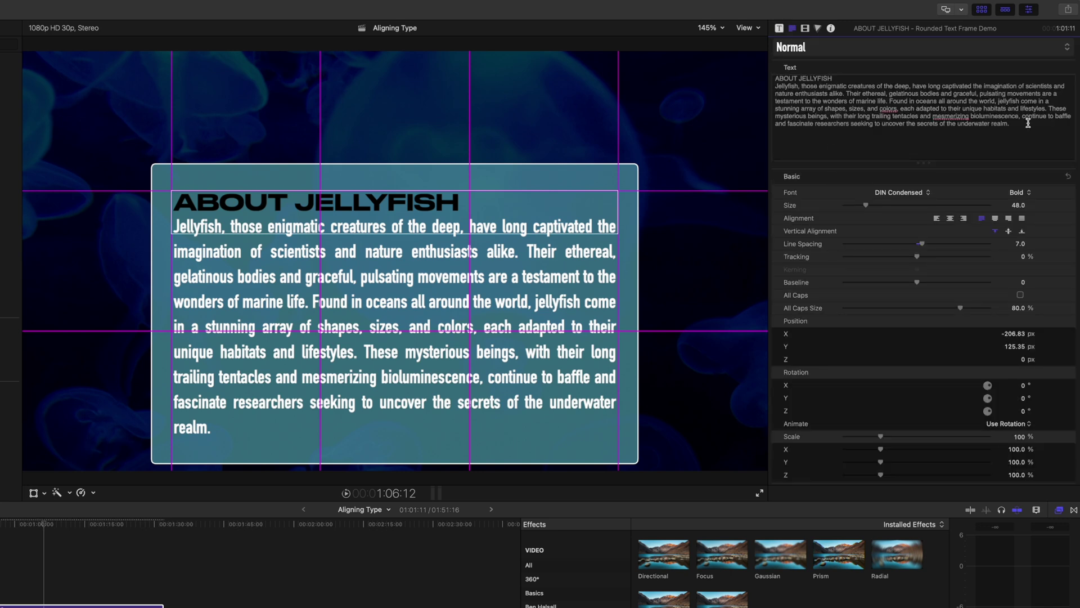
pyautogui.moveTo(1028, 122); pyautogui.dragTo(772, 86)
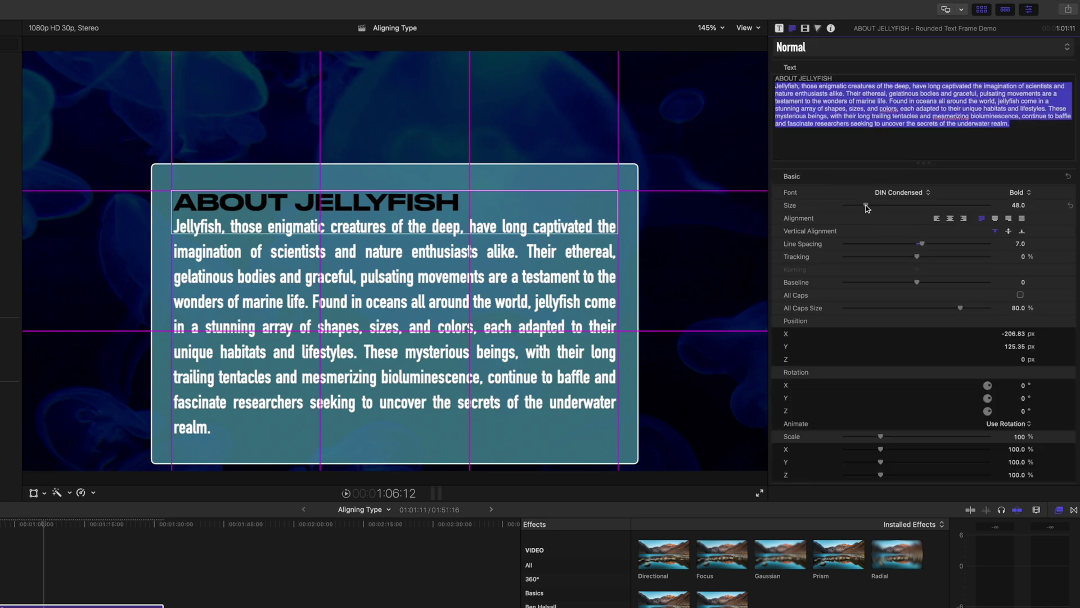
pyautogui.moveTo(867, 209); pyautogui.dragTo(865, 208)
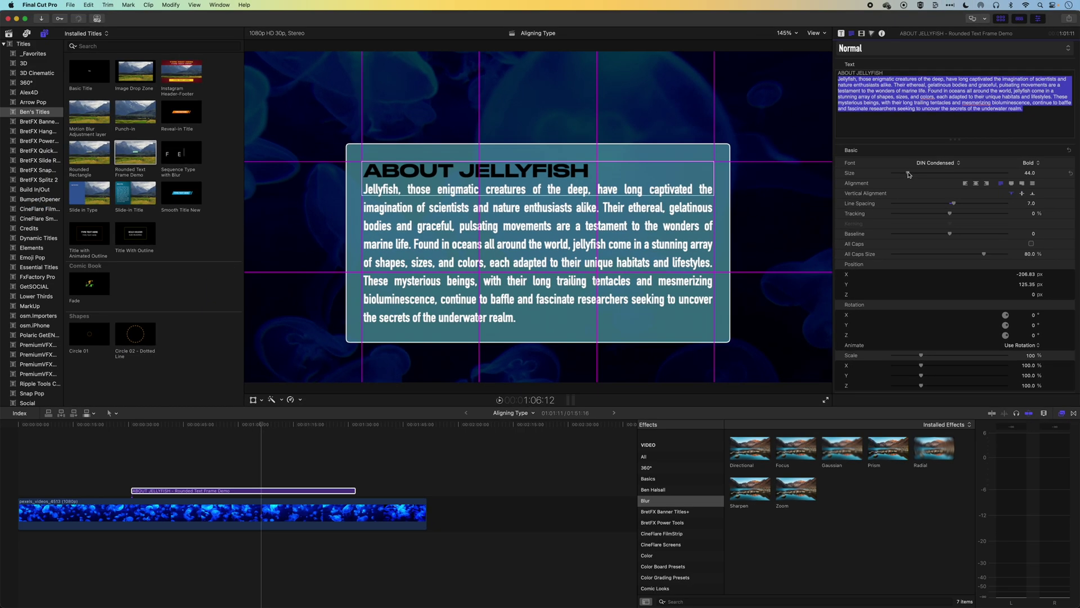
# Play back the ABOUT JELLYFISH title's entrance and switch off the custom grid overlay.
pyautogui.click(181, 490)
pyautogui.moveTo(140, 426)
pyautogui.mouseDown()
pyautogui.moveTo(125, 426)
pyautogui.moveTo(183, 426)
pyautogui.moveTo(119, 426)
pyautogui.mouseUp()
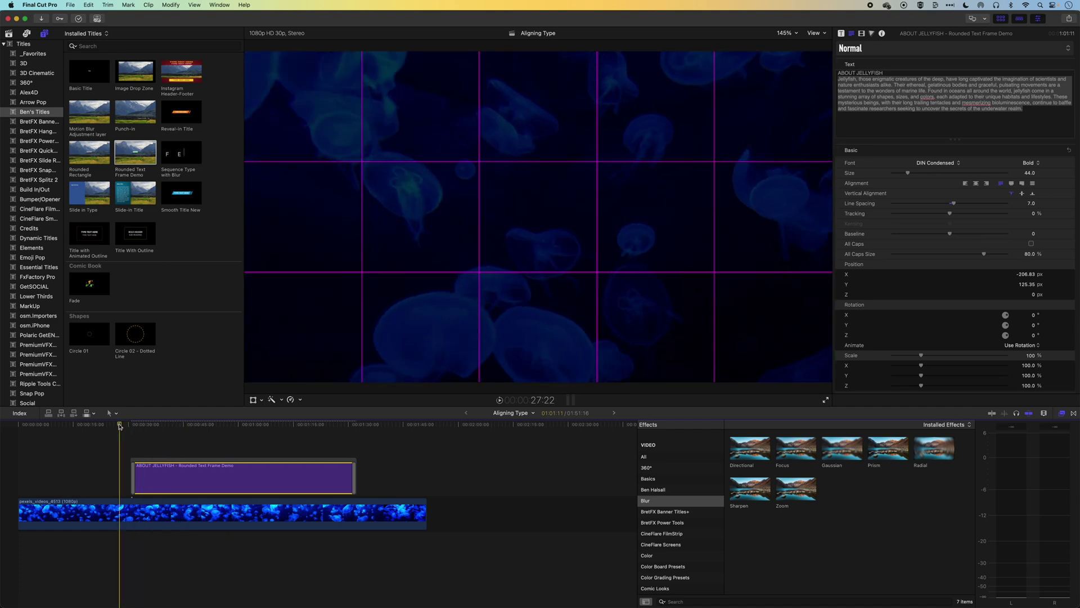
pyautogui.press('space')
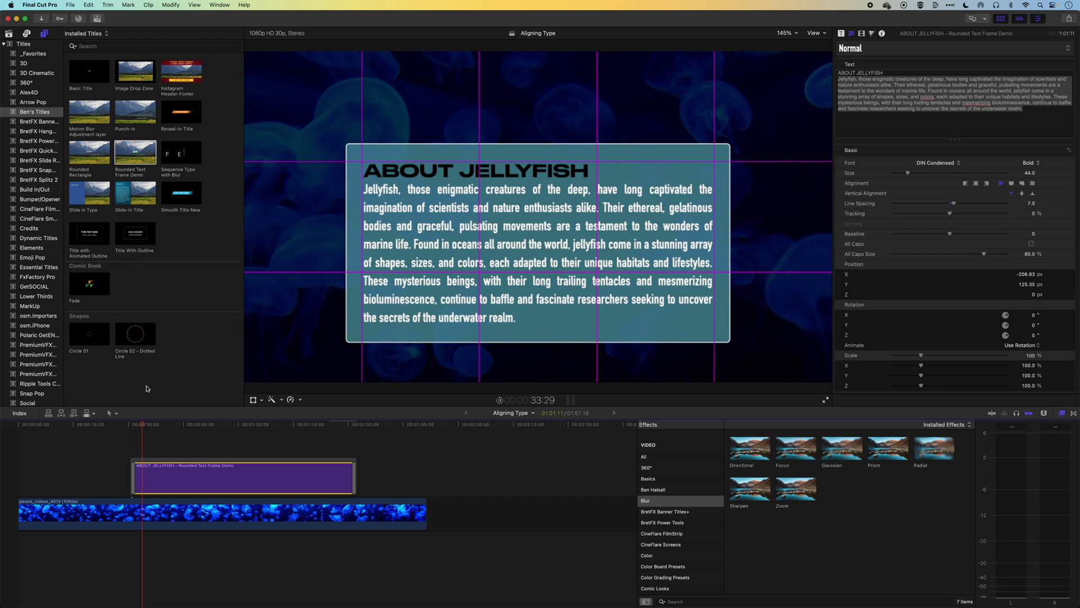
pyautogui.click(817, 33)
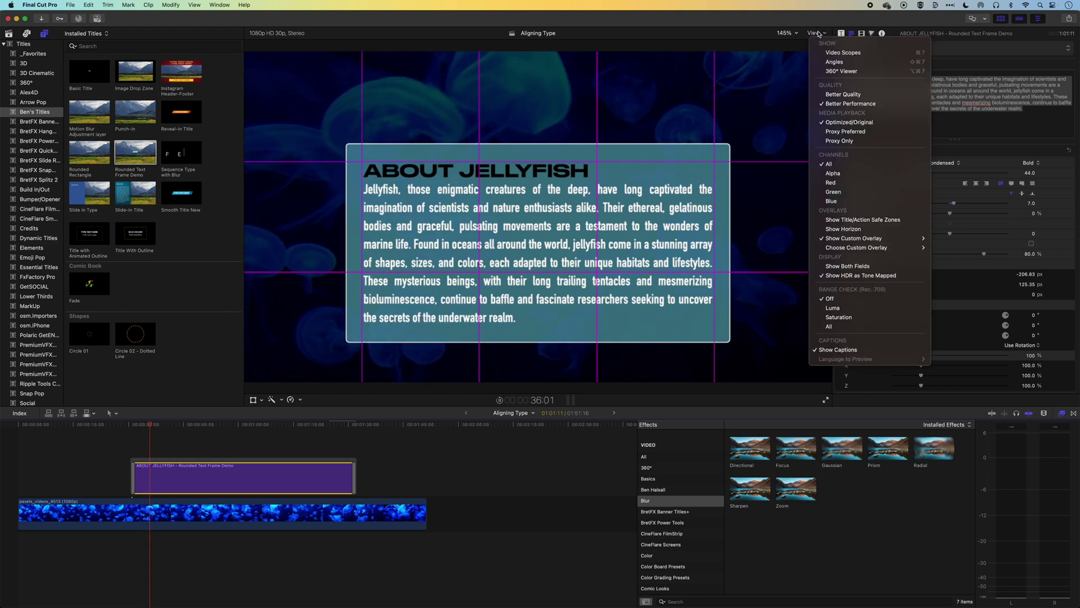
pyautogui.click(847, 239)
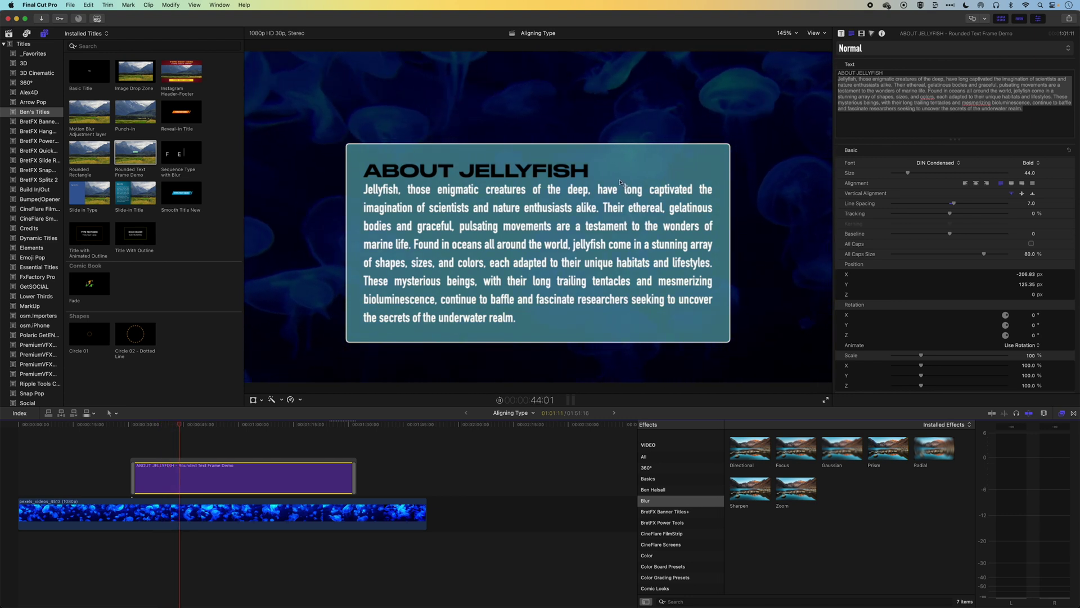
pyautogui.press('space')
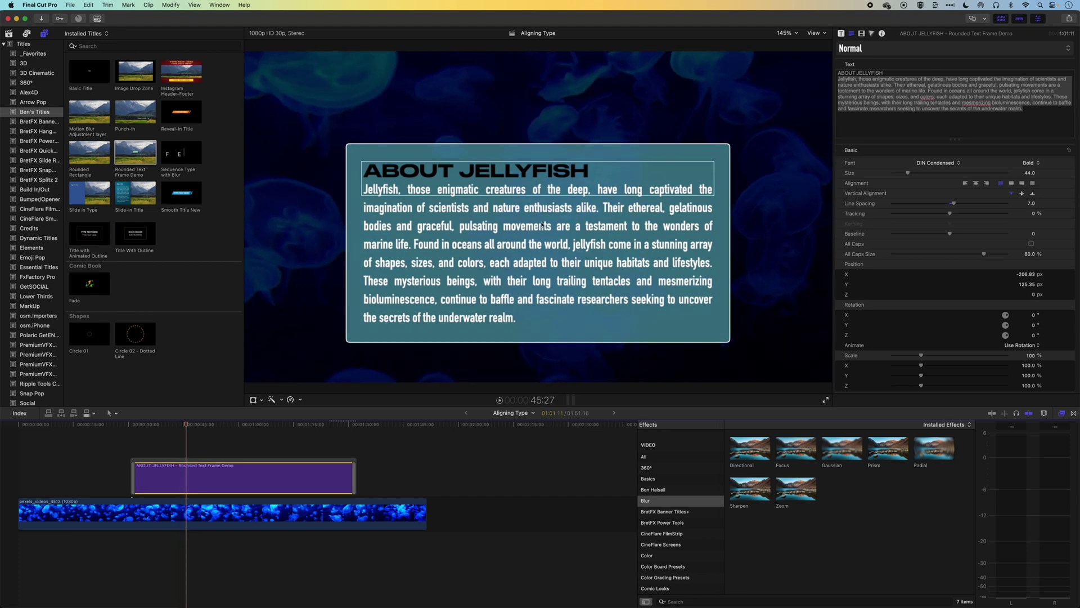
pyautogui.click(215, 425)
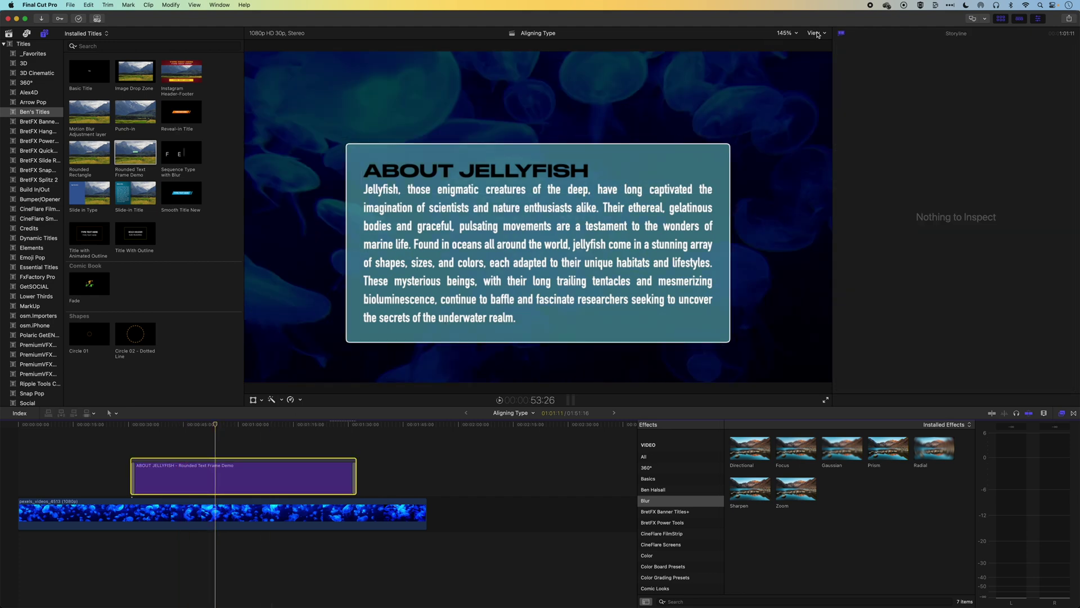
# Load the '09 - Circles 4 x 3' grid image as a custom viewer overlay.
pyautogui.click(817, 34)
pyautogui.moveTo(833, 247)
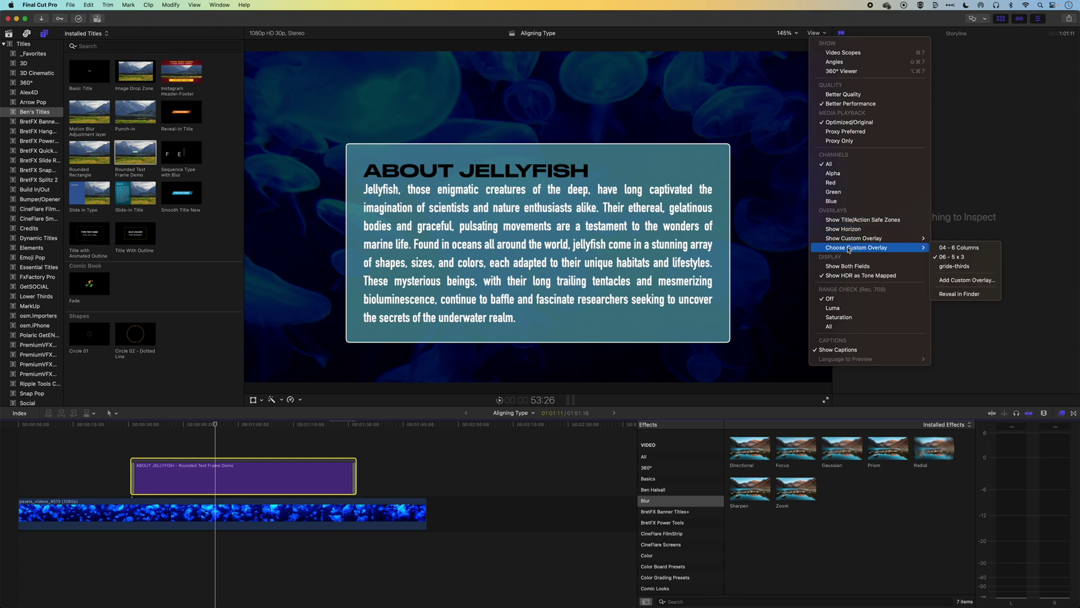
pyautogui.click(948, 281)
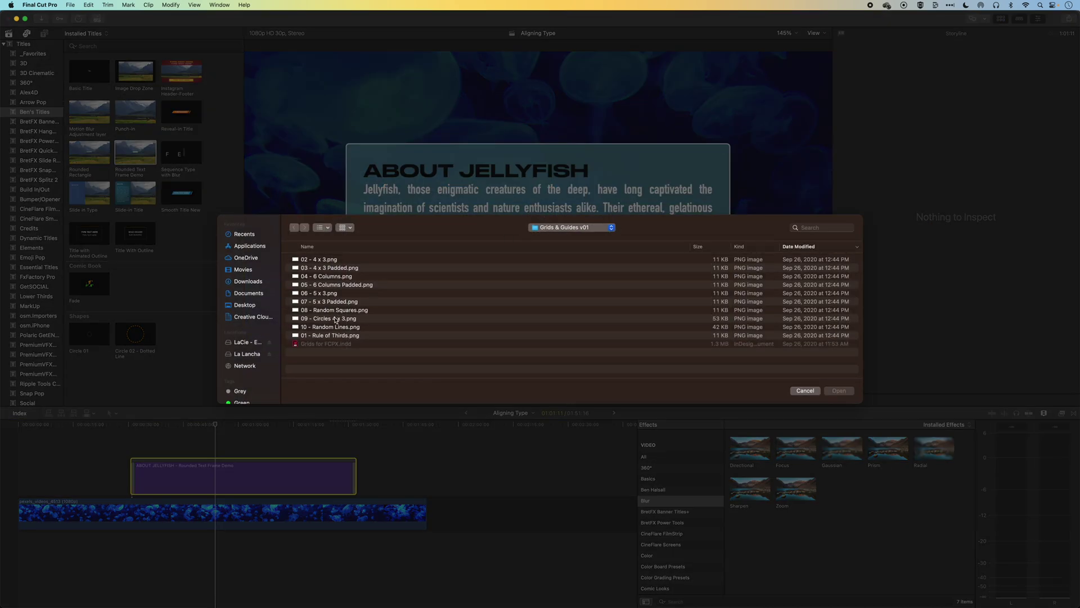
pyautogui.click(330, 319)
pyautogui.click(834, 391)
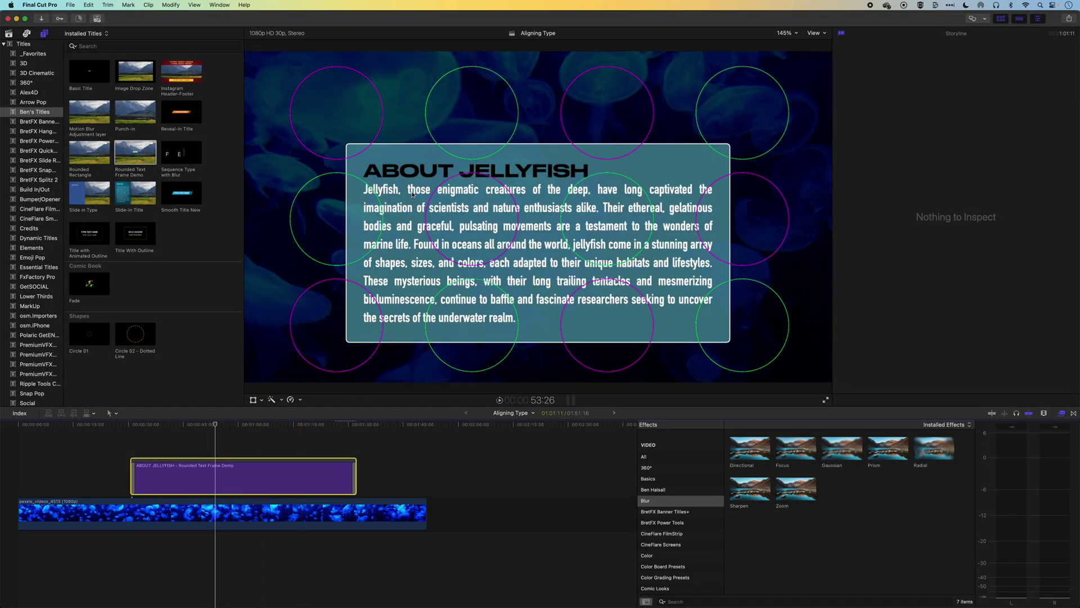
# Move the text frame up and right and set its Right Margin to 1574.5.
pyautogui.click(418, 170)
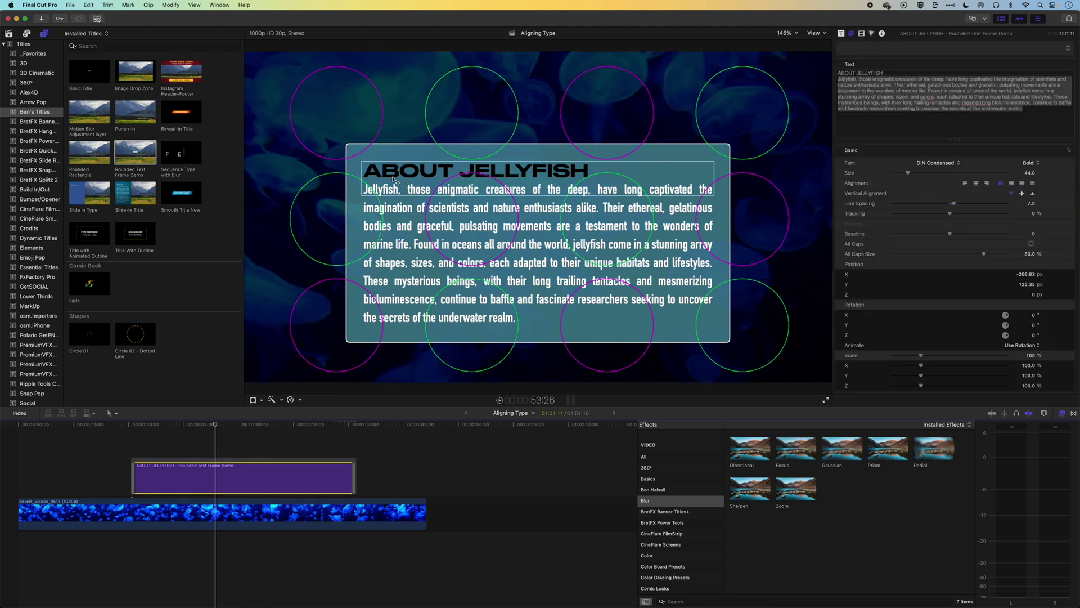
pyautogui.moveTo(392, 179); pyautogui.dragTo(473, 209)
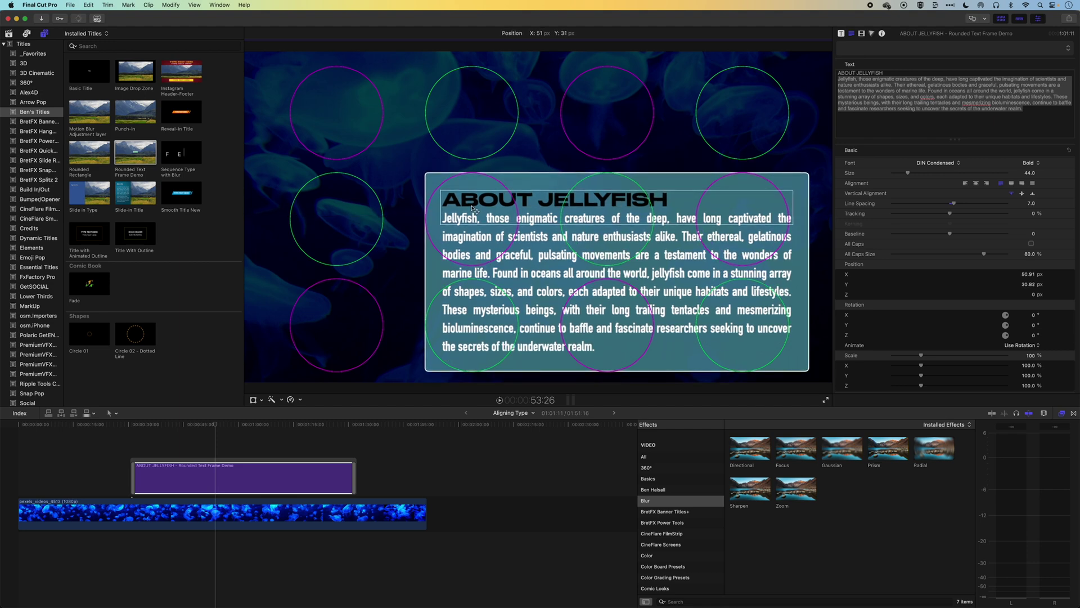
pyautogui.click(842, 33)
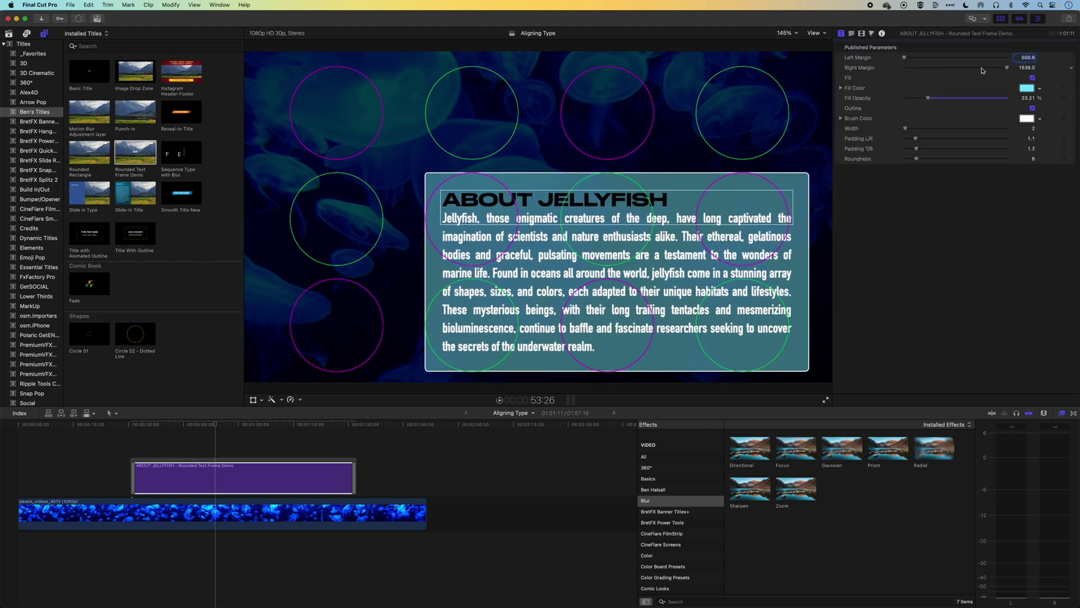
pyautogui.moveTo(1006, 66); pyautogui.dragTo(1005, 66)
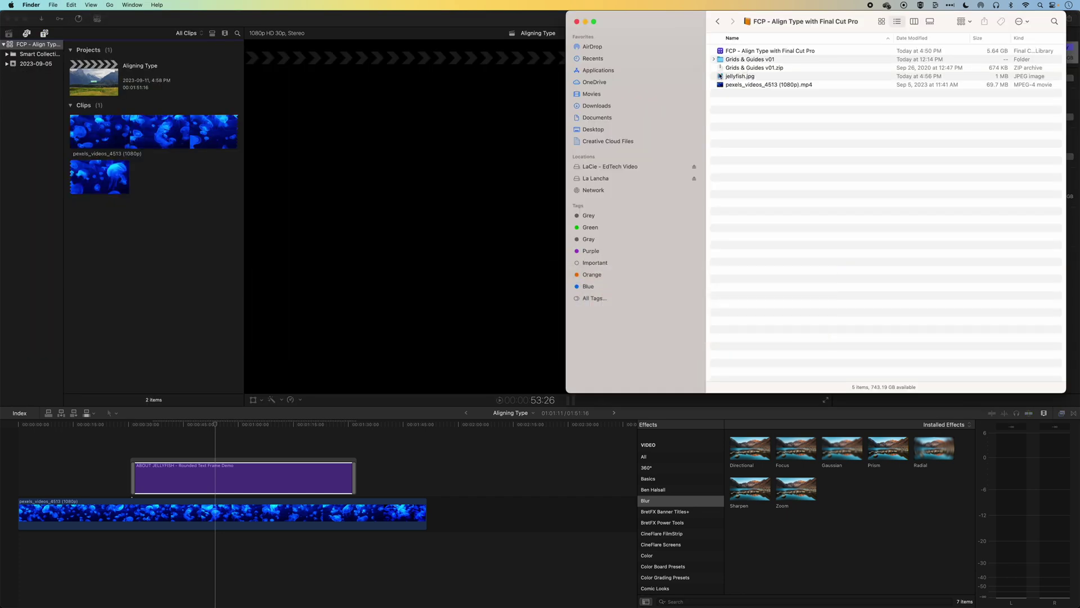
# Import jellyfish.jpg from Finder into the 2023-09-05 event and select it for preview.
pyautogui.click(720, 76)
pyautogui.moveTo(678, 79); pyautogui.dragTo(38, 66)
pyautogui.click(171, 321)
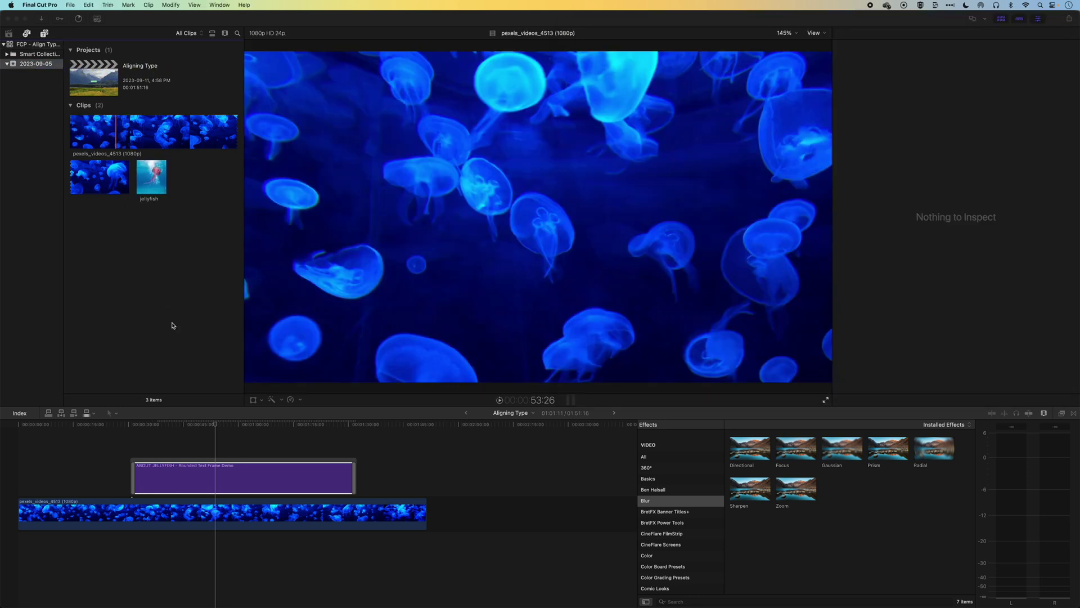
pyautogui.click(151, 178)
# Place the jellyfish photo above the title and apply a Shape Mask rounded into a circle.
pyautogui.moveTo(151, 177); pyautogui.dragTo(214, 445)
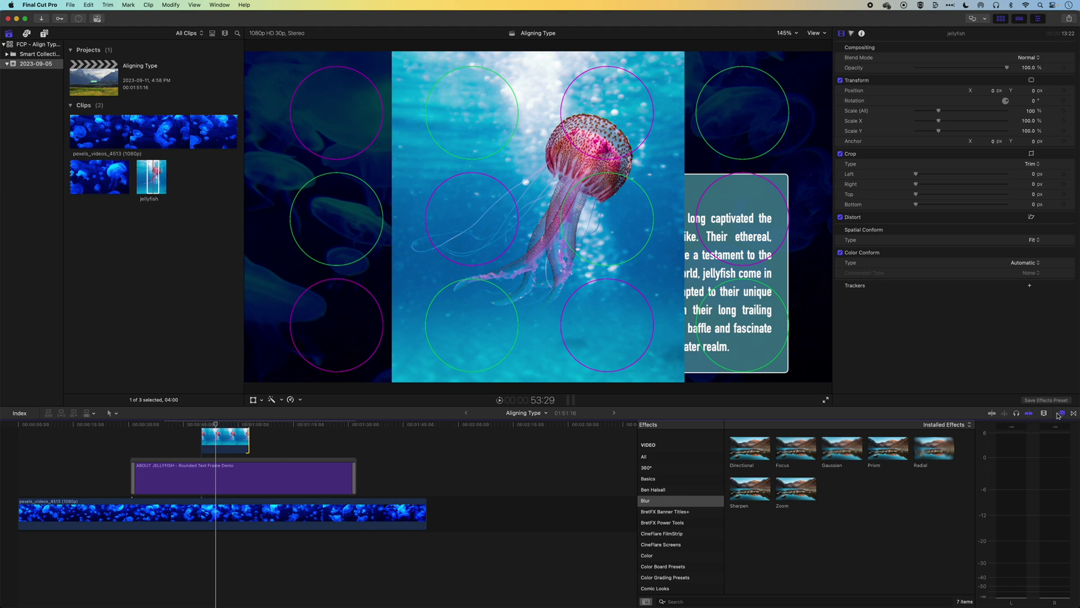
pyautogui.scroll(-5, 682, 525)
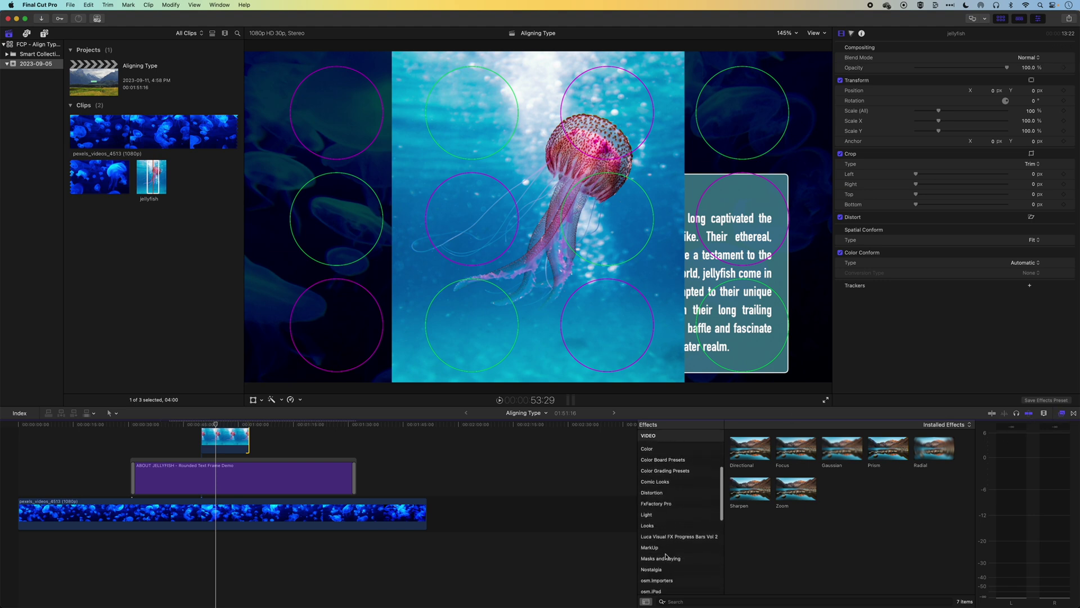
pyautogui.click(662, 559)
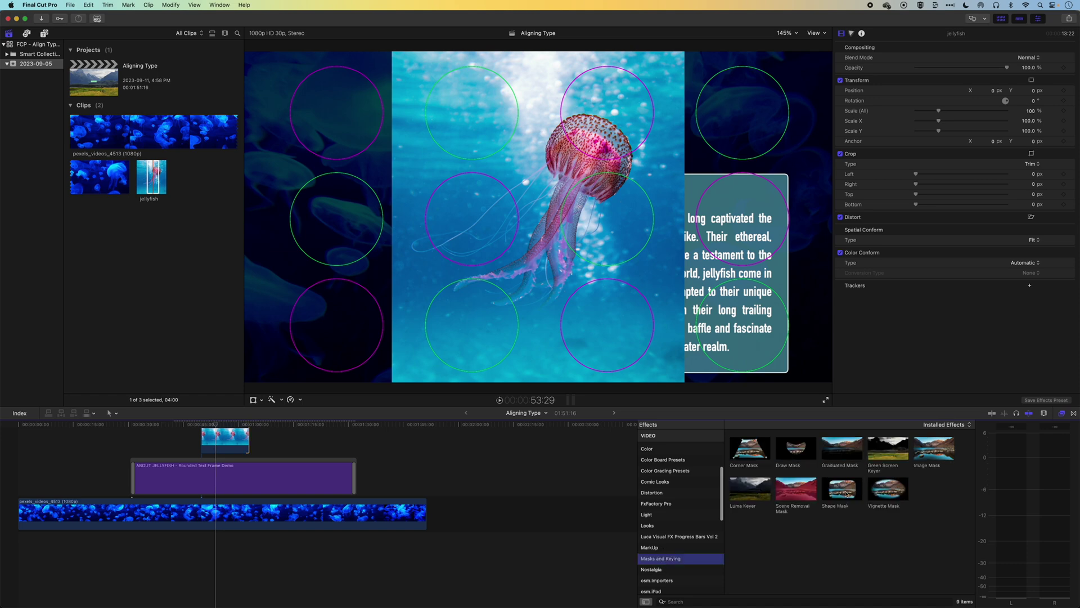
pyautogui.moveTo(843, 487); pyautogui.dragTo(225, 442)
pyautogui.moveTo(377, 105); pyautogui.dragTo(391, 112)
pyautogui.moveTo(722, 212); pyautogui.dragTo(676, 212)
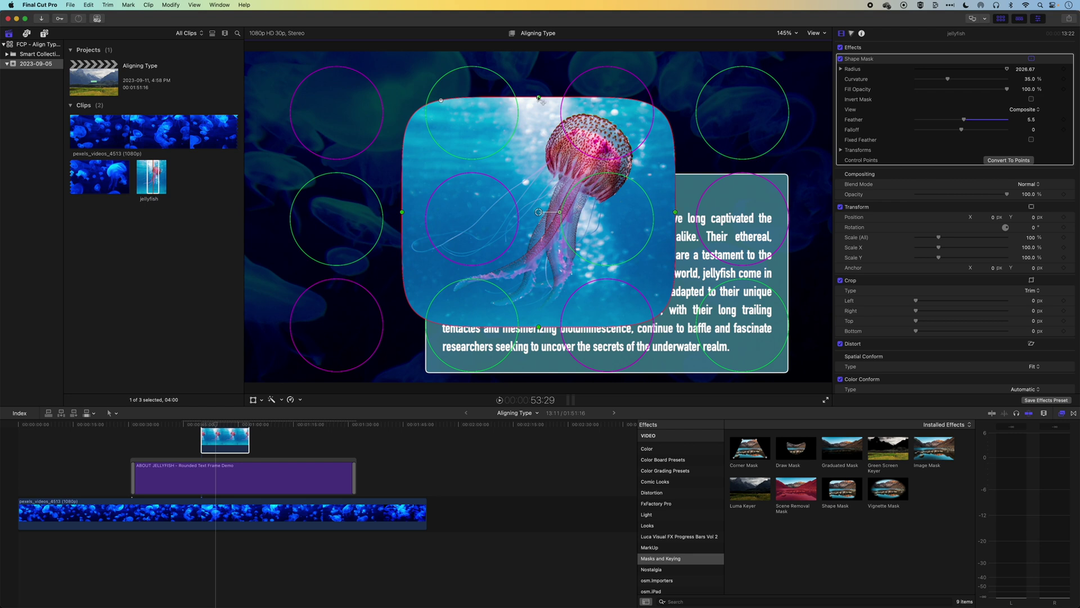
pyautogui.moveTo(440, 100); pyautogui.dragTo(531, 106)
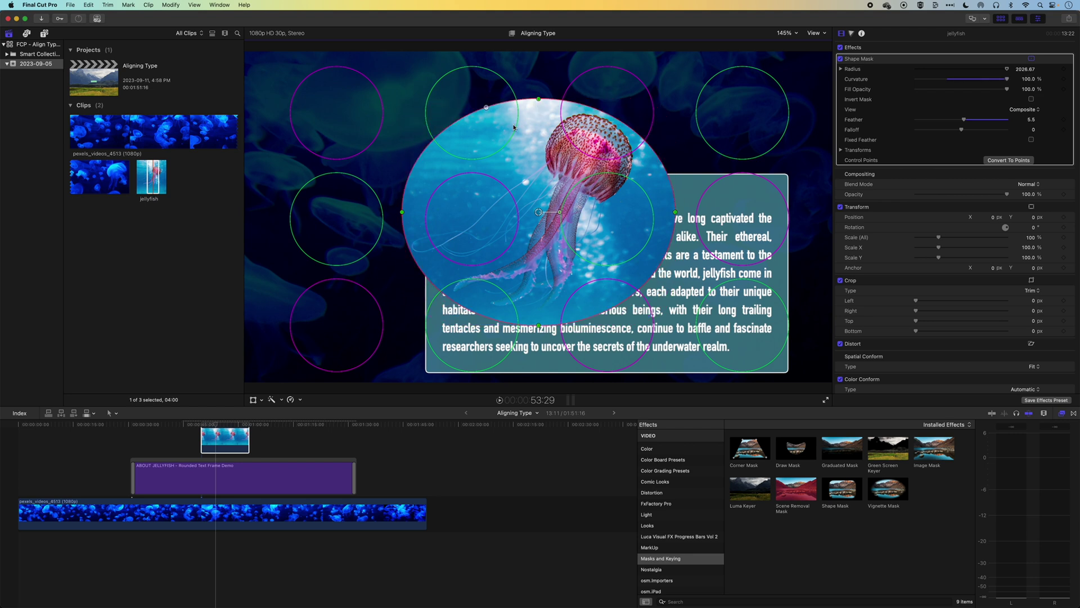
pyautogui.moveTo(403, 213); pyautogui.dragTo(427, 213)
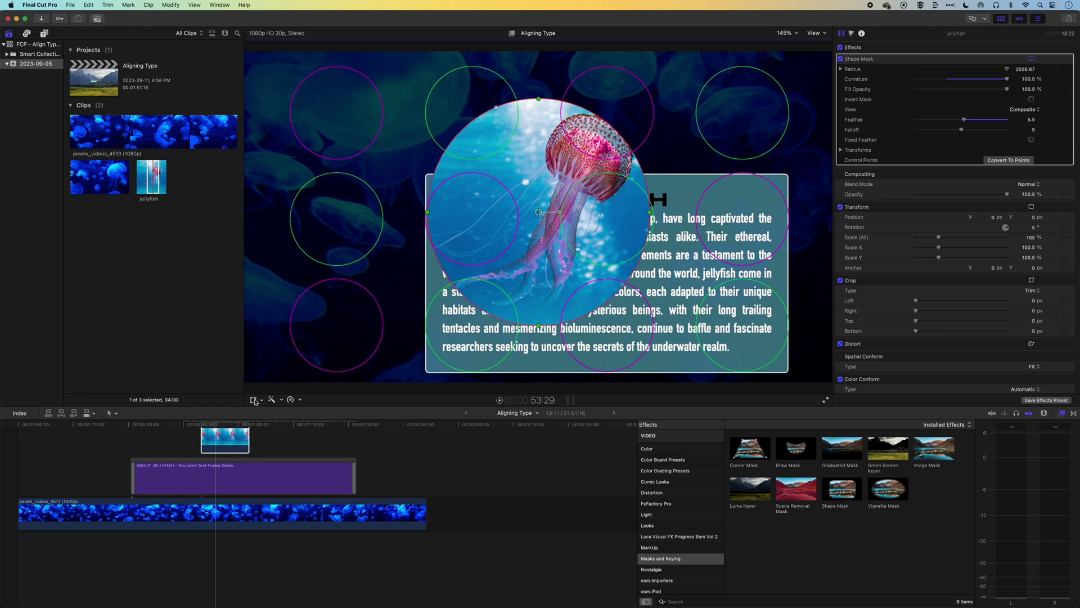
# Scale the jellyfish circle to 41.87% and fit it into the top-left grid circle.
pyautogui.click(254, 399)
pyautogui.moveTo(540, 217); pyautogui.dragTo(408, 152)
pyautogui.moveTo(552, 317); pyautogui.dragTo(454, 204)
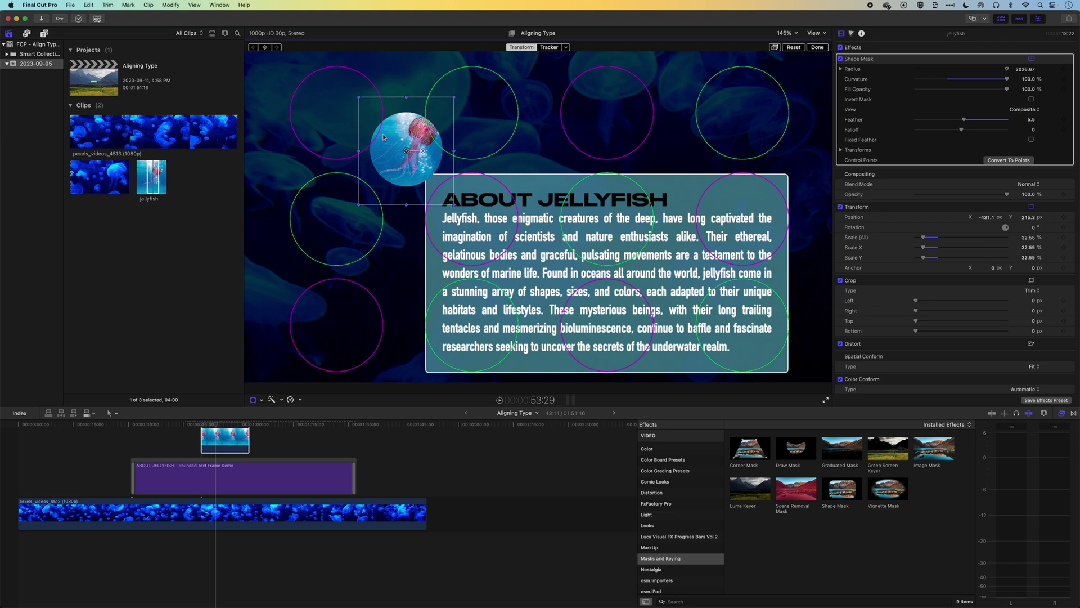
pyautogui.moveTo(406, 150); pyautogui.dragTo(397, 182)
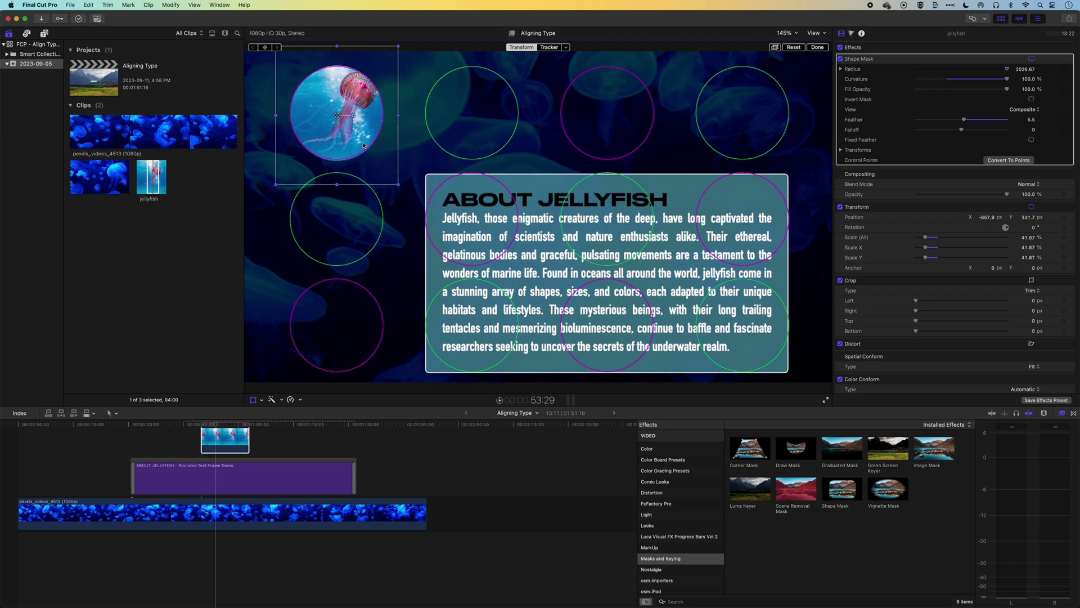
pyautogui.moveTo(365, 145); pyautogui.dragTo(357, 143)
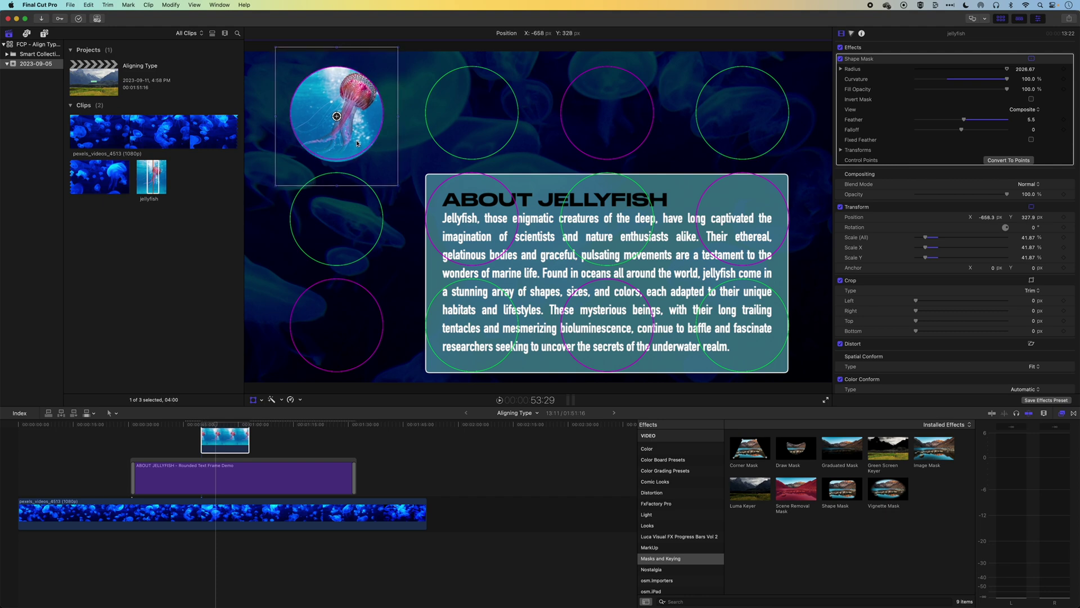
# Make the jellyfish clip start near 00:00:30 and fine-tune its position and mask.
pyautogui.click(206, 461)
pyautogui.moveTo(206, 461); pyautogui.dragTo(152, 462)
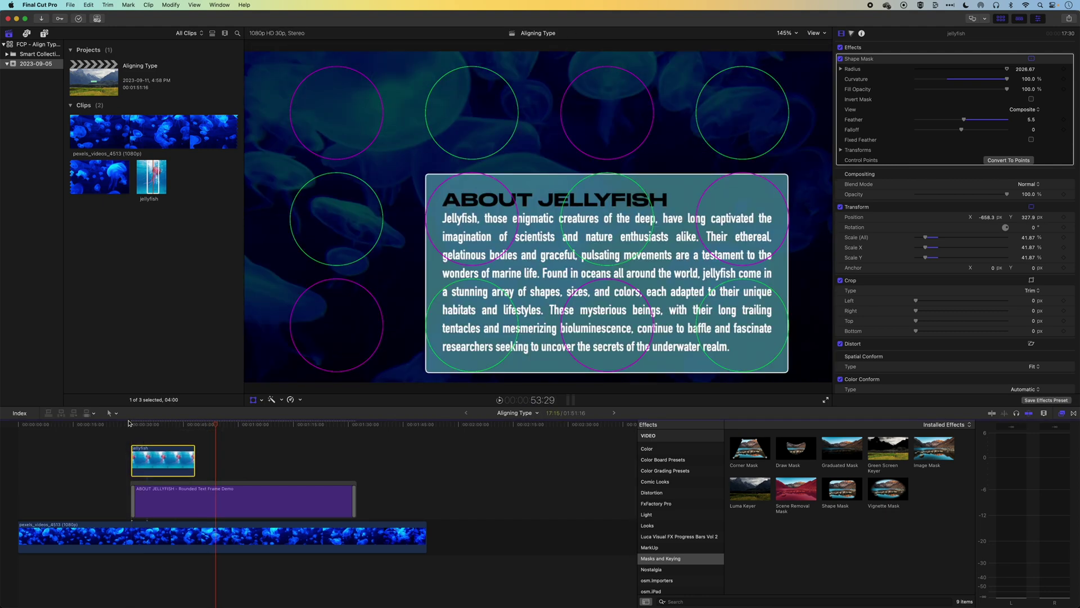
pyautogui.click(141, 425)
pyautogui.press('super+equal')
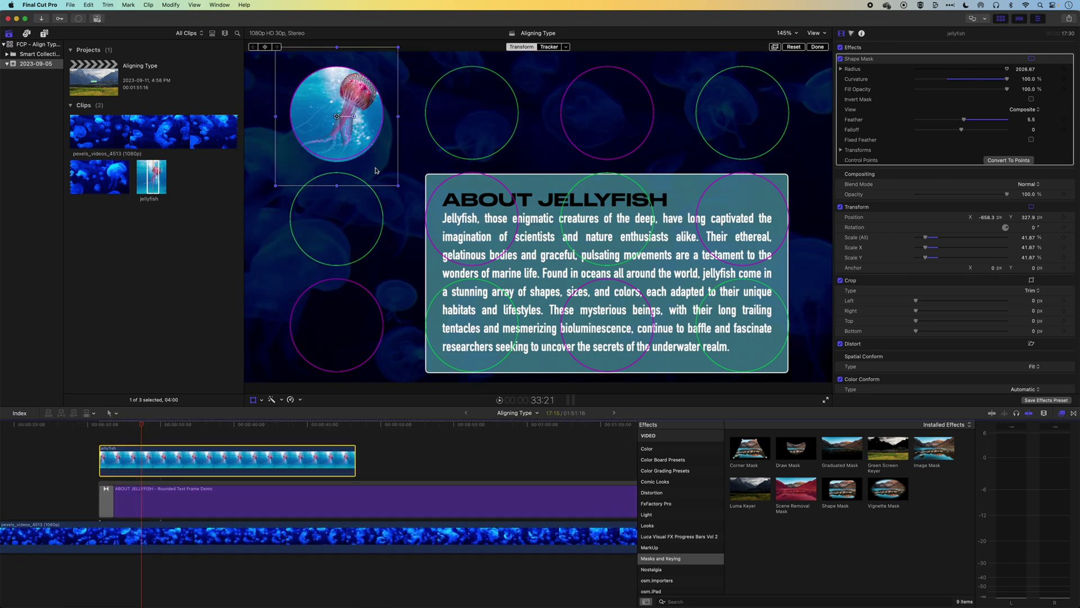
pyautogui.moveTo(337, 116); pyautogui.dragTo(336, 116)
pyautogui.click(866, 60)
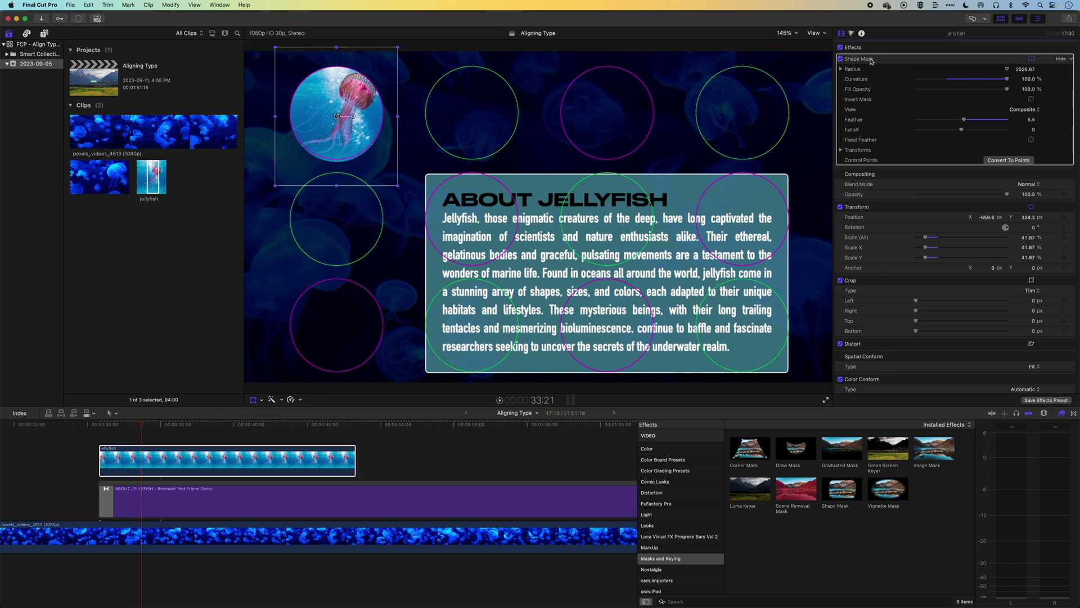
pyautogui.click(254, 400)
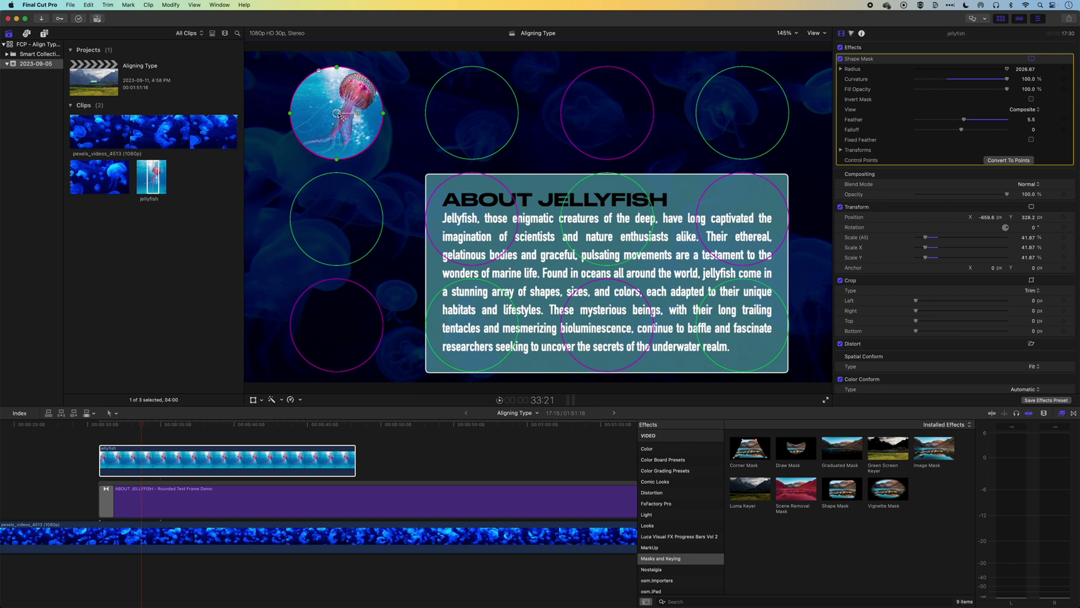
pyautogui.click(253, 400)
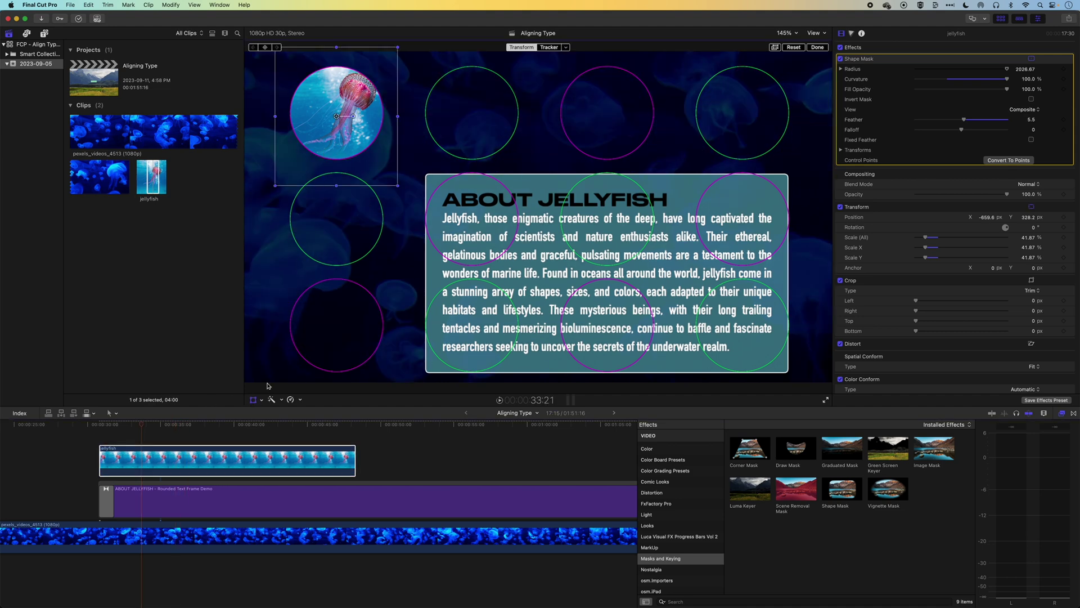
# Duplicate the jellyfish clip twice and place the copies in the middle-left and bottom-left circles.
pyautogui.moveTo(205, 462)
pyautogui.mouseDown()
pyautogui.moveTo(202, 442)
pyautogui.moveTo(202, 453)
pyautogui.mouseUp()
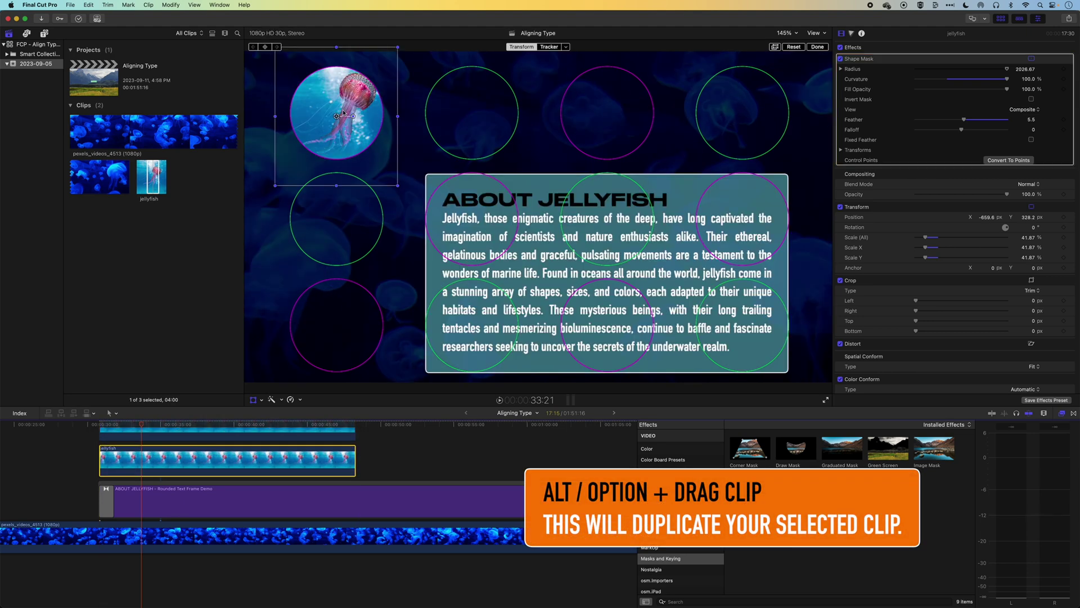
pyautogui.moveTo(342, 114); pyautogui.dragTo(338, 223)
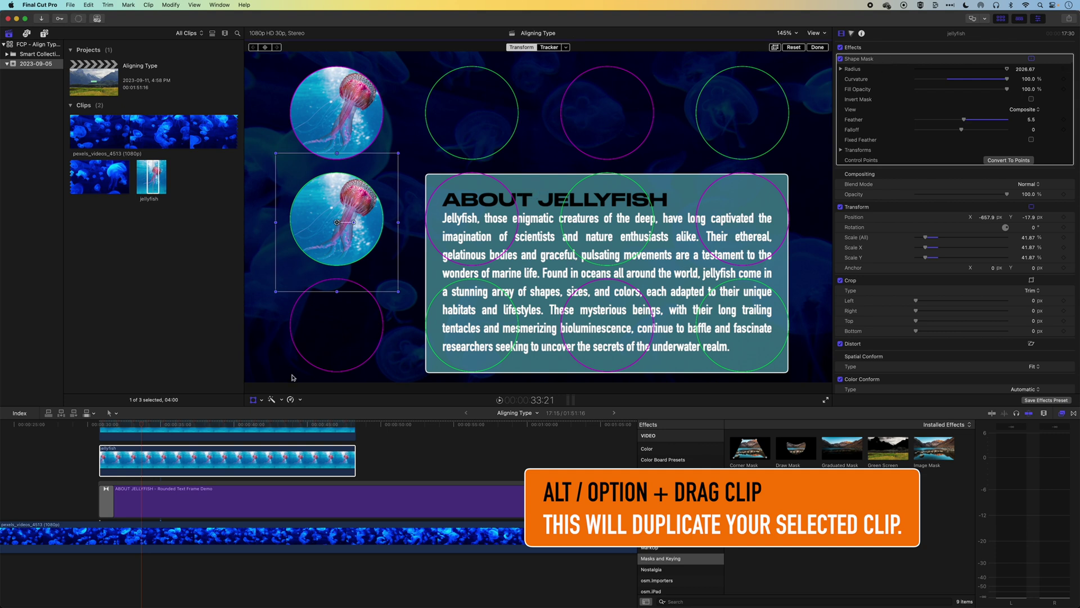
pyautogui.scroll(3, 205, 468)
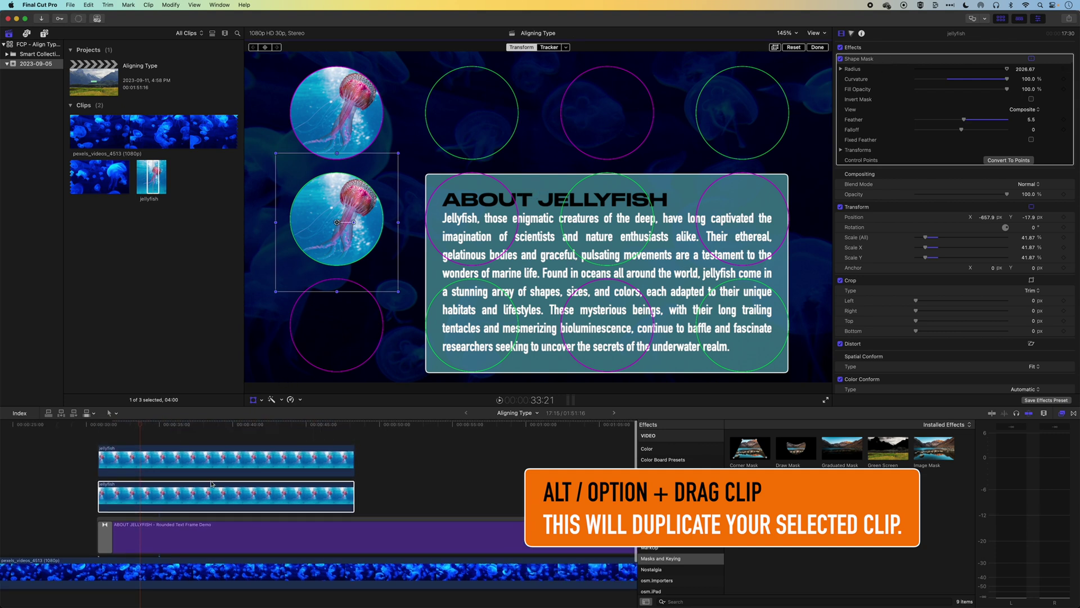
pyautogui.moveTo(204, 494); pyautogui.dragTo(207, 466)
pyautogui.scroll(3, 207, 467)
pyautogui.moveTo(345, 224); pyautogui.dragTo(344, 330)
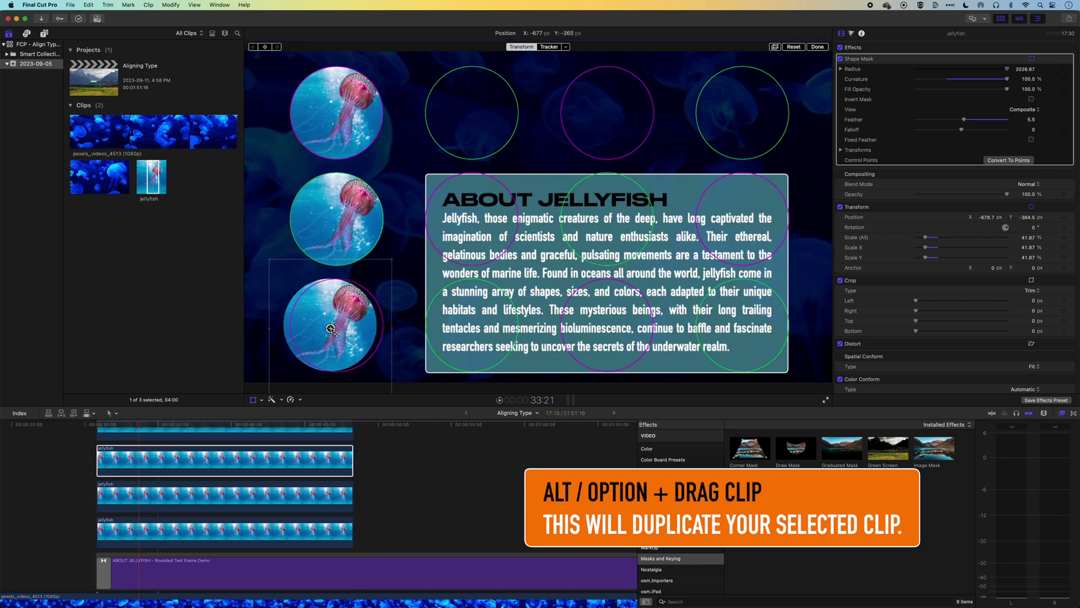
# Fill the second, third and fourth top-row circles with further jellyfish copies.
pyautogui.click(340, 227)
pyautogui.moveTo(340, 227); pyautogui.dragTo(475, 122)
pyautogui.scroll(2, 198, 461)
pyautogui.moveTo(199, 461); pyautogui.dragTo(187, 416)
pyautogui.moveTo(483, 116); pyautogui.dragTo(619, 116)
pyautogui.click(205, 490)
pyautogui.moveTo(205, 473); pyautogui.dragTo(212, 430)
pyautogui.moveTo(337, 116); pyautogui.dragTo(743, 116)
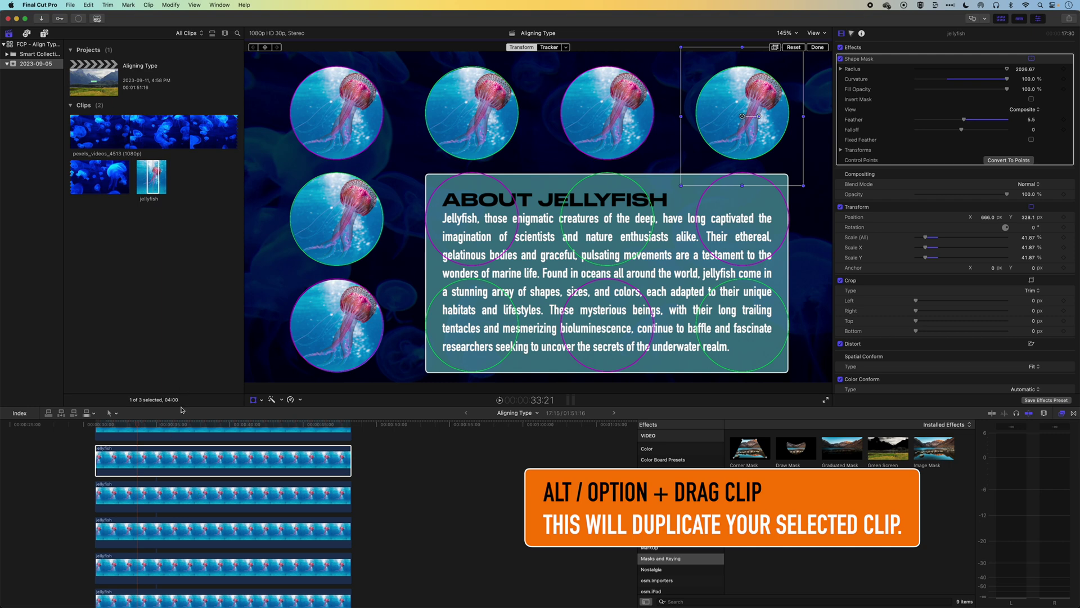
pyautogui.moveTo(182, 402); pyautogui.dragTo(185, 320)
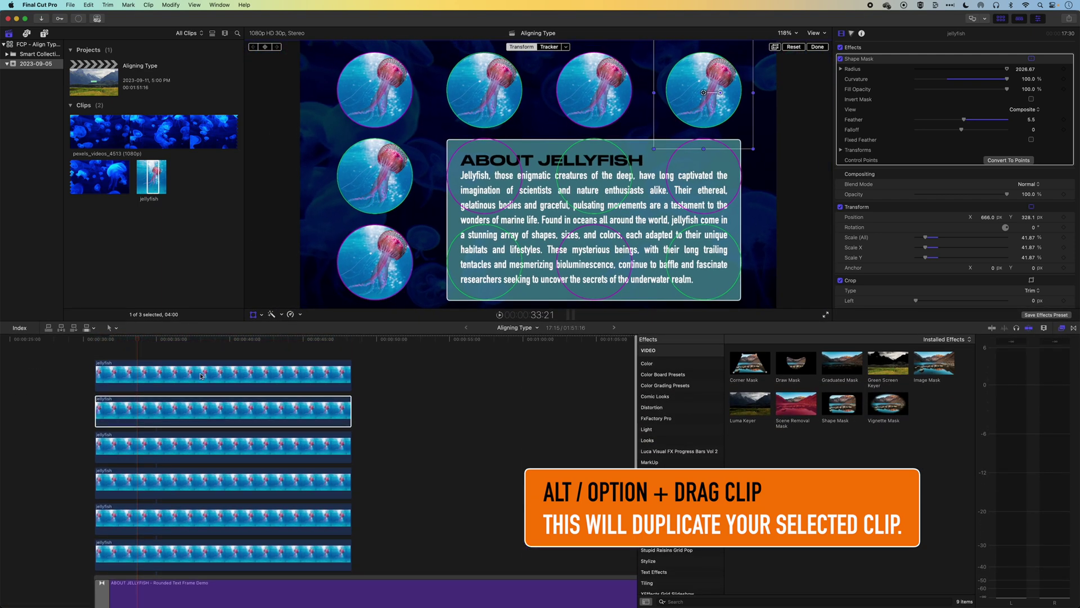
# Scale the third top-circle jellyfish to 122.41%, restore its circular mask, and move it to X 87.6, Y 200.9.
pyautogui.click(196, 372)
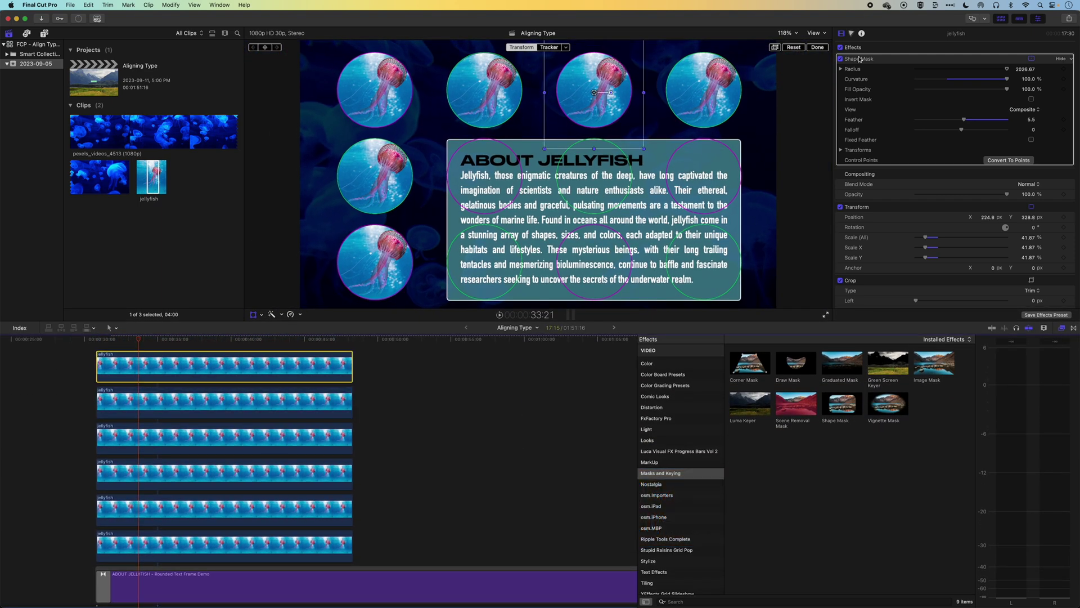
pyautogui.click(252, 315)
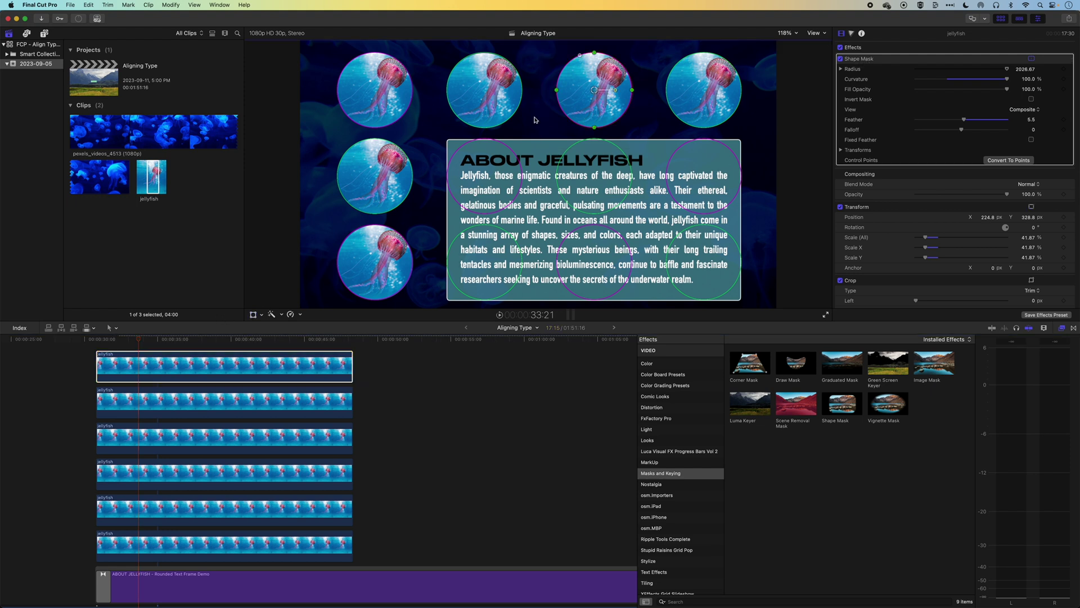
pyautogui.moveTo(934, 241); pyautogui.dragTo(945, 241)
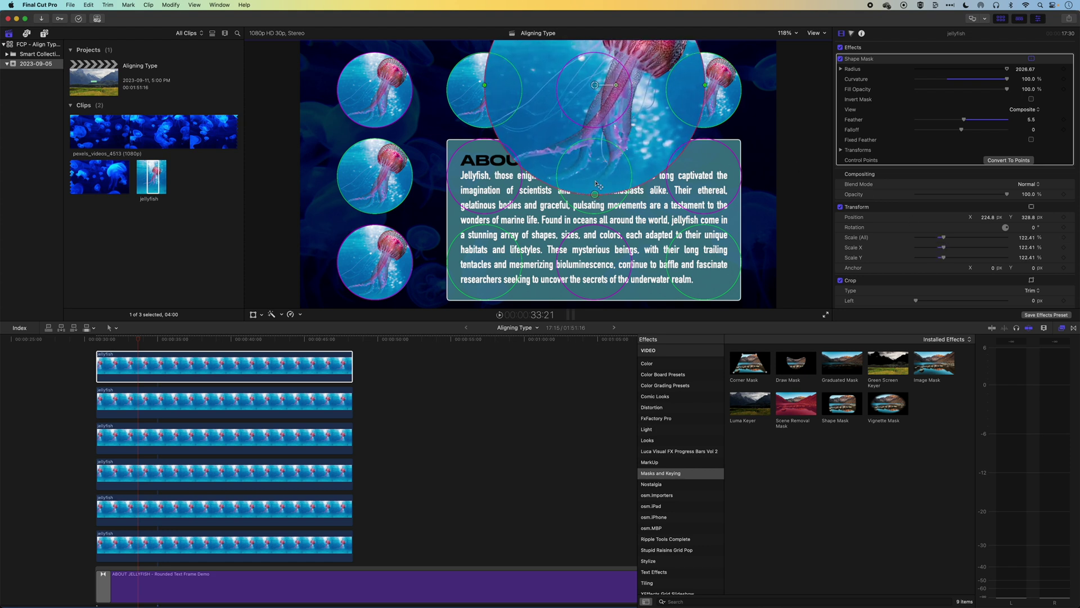
pyautogui.moveTo(595, 192); pyautogui.dragTo(598, 129)
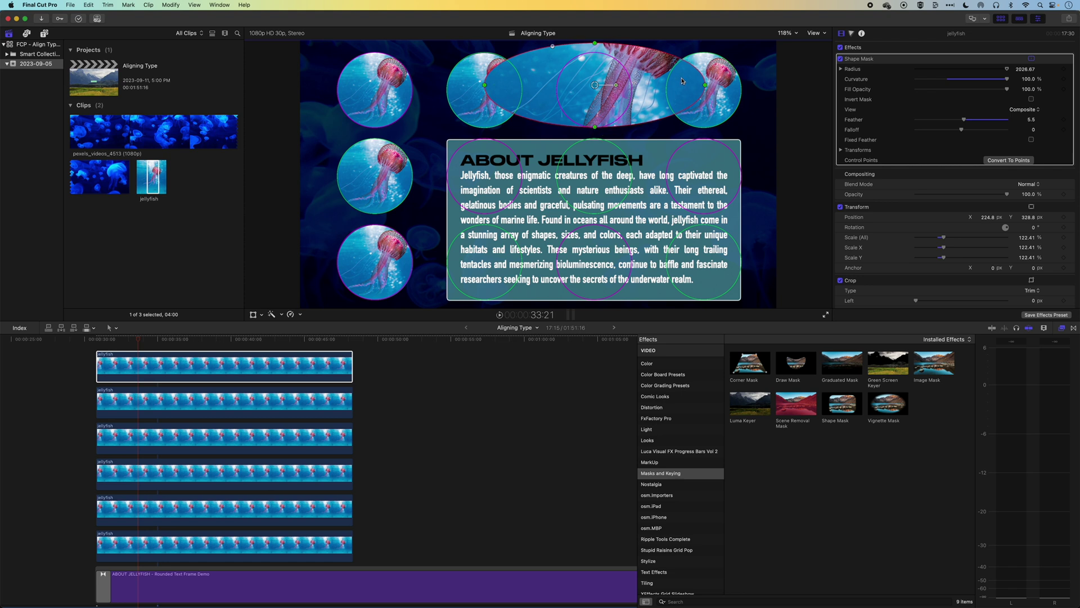
pyautogui.moveTo(704, 85); pyautogui.dragTo(629, 58)
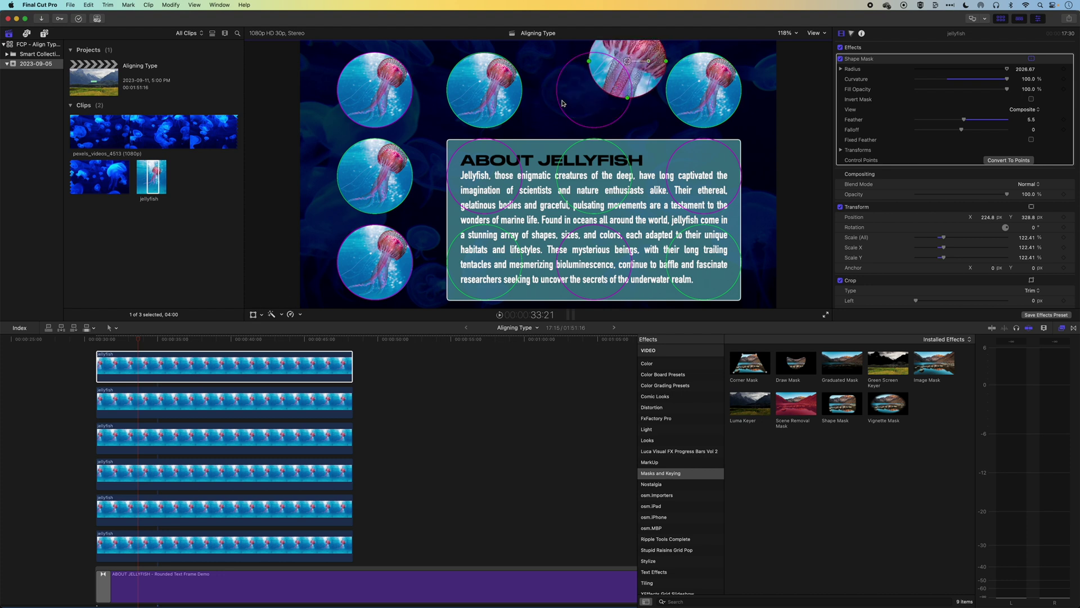
pyautogui.click(253, 314)
pyautogui.moveTo(639, 62); pyautogui.dragTo(605, 92)
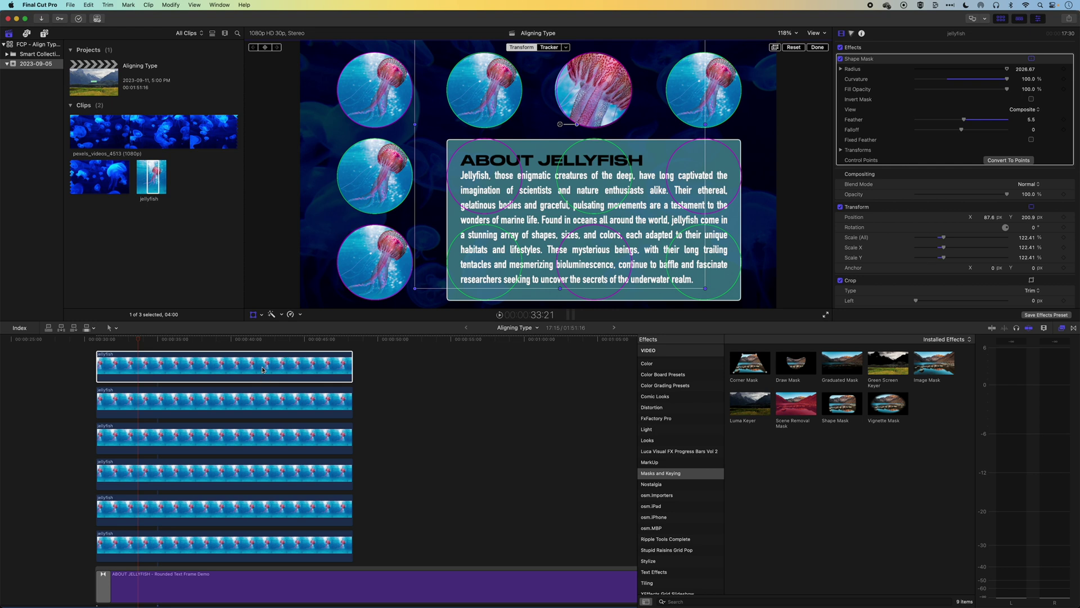
# Disable the top clip and scale the second jellyfish clip up to 146.6%.
pyautogui.press('v')
pyautogui.click(258, 396)
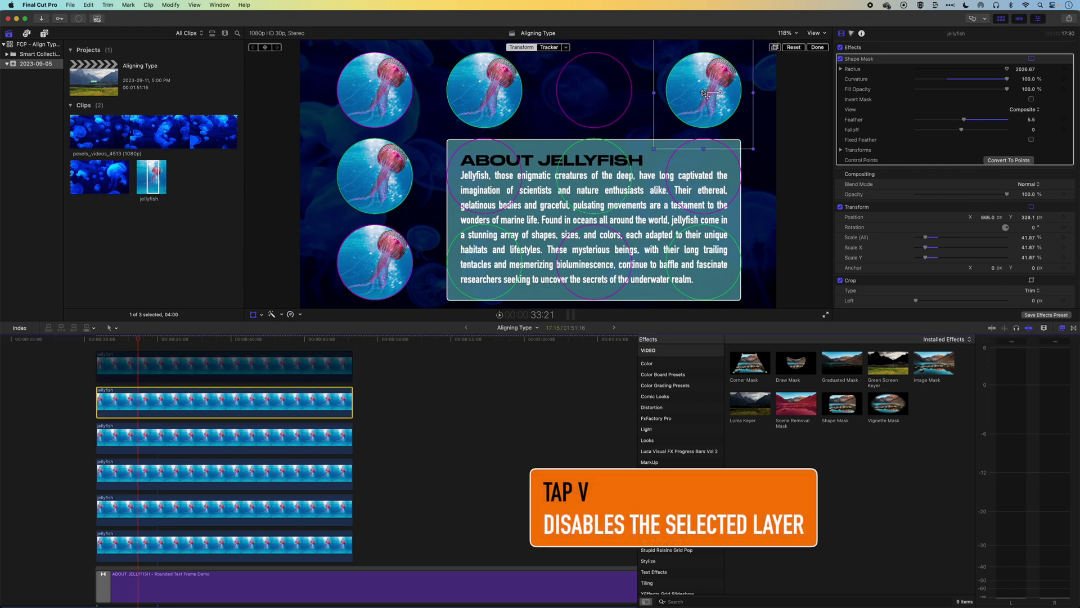
pyautogui.moveTo(653, 148); pyautogui.dragTo(529, 289)
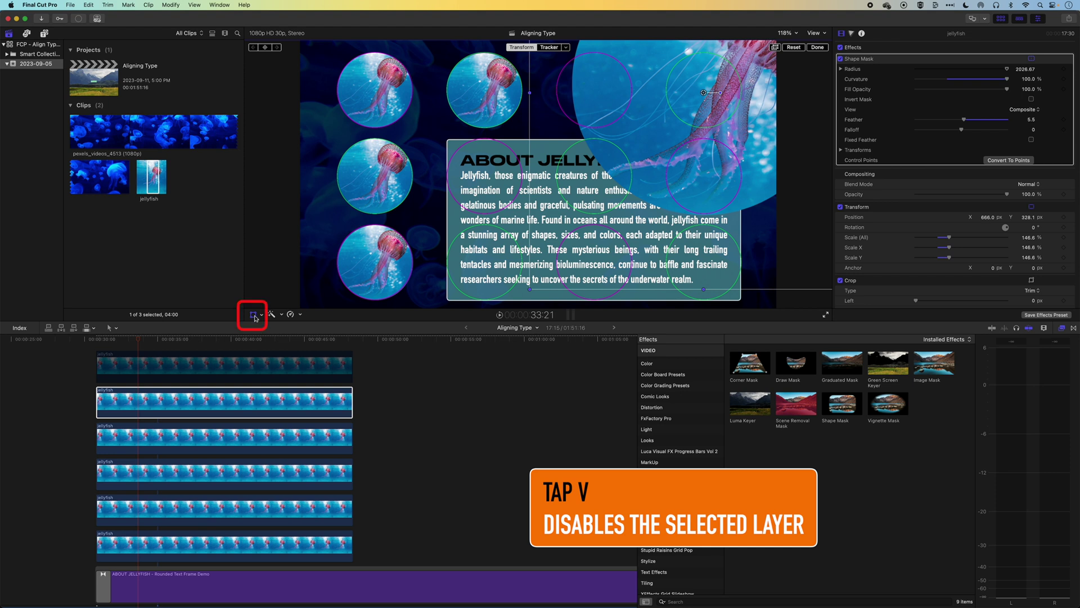
pyautogui.hotkey('shift', 't')
# Reshape the Shape Mask back into a clean circle around the enlarged jellyfish.
pyautogui.moveTo(572, 86); pyautogui.dragTo(615, 85)
pyautogui.moveTo(737, 70); pyautogui.dragTo(741, 121)
pyautogui.moveTo(794, 142); pyautogui.dragTo(774, 140)
pyautogui.moveTo(706, 270); pyautogui.dragTo(705, 184)
pyautogui.moveTo(640, 141); pyautogui.dragTo(664, 141)
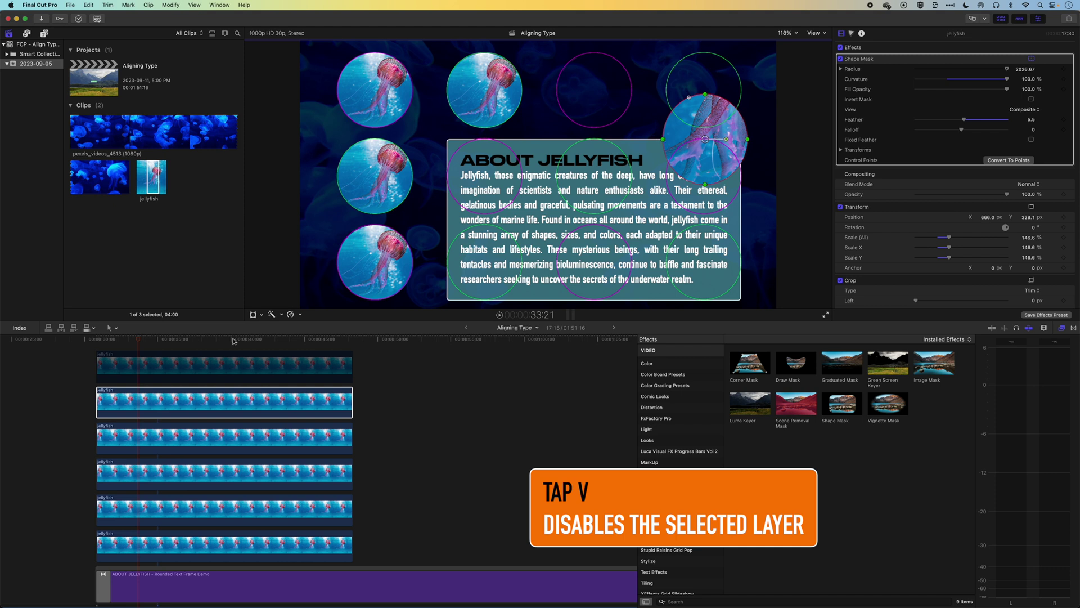
# Move the jellyfish up to X 657.7, Y 529.3, fine-tune the circle mask, then select the top clip.
pyautogui.click(253, 314)
pyautogui.moveTo(697, 156); pyautogui.dragTo(696, 106)
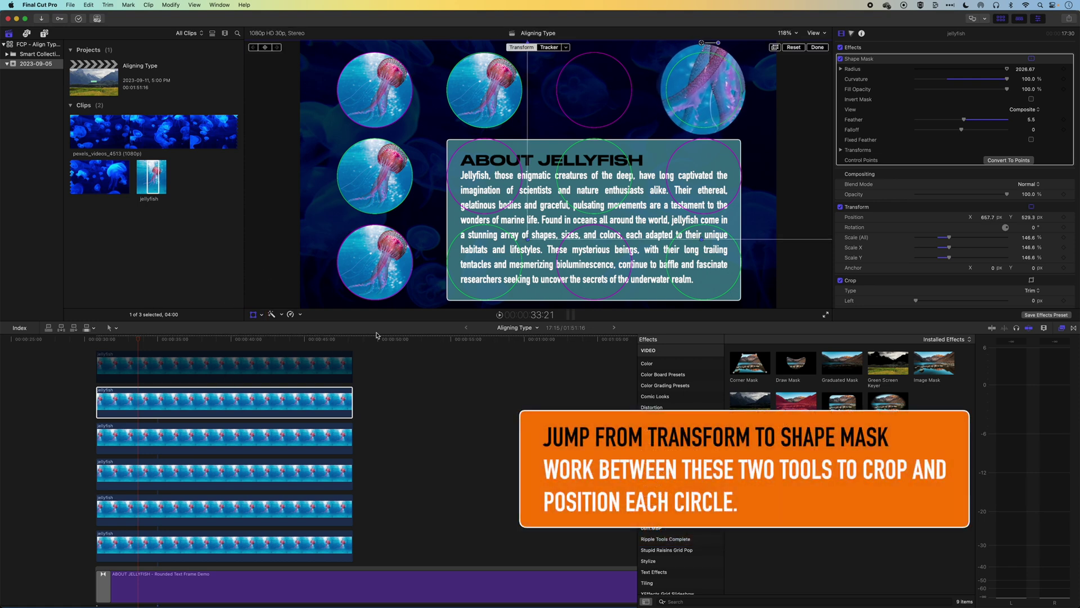
pyautogui.click(254, 315)
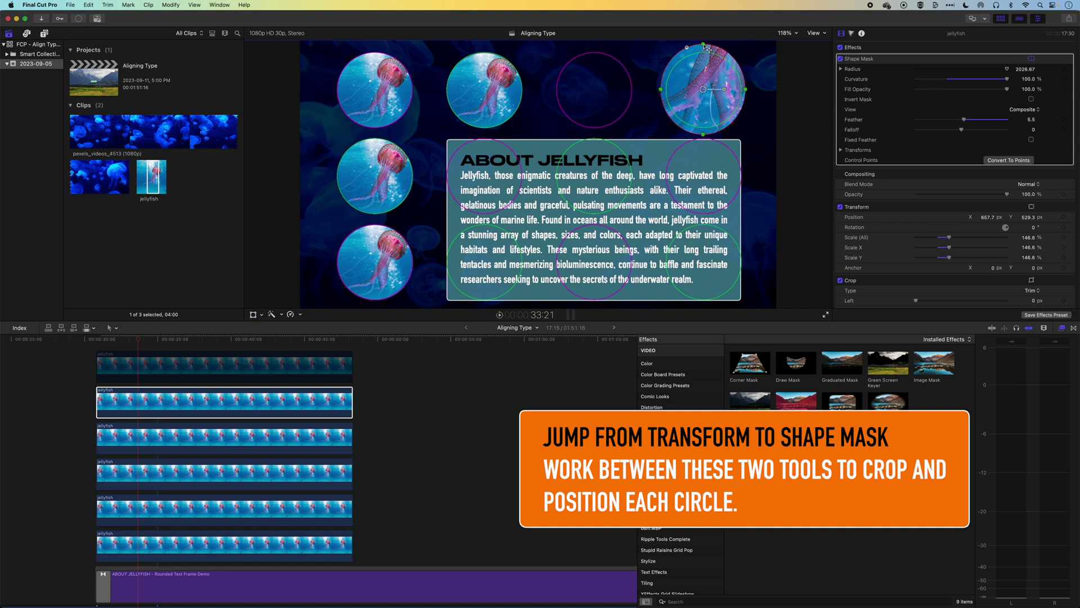
pyautogui.moveTo(707, 49); pyautogui.dragTo(707, 57)
pyautogui.moveTo(746, 92); pyautogui.dragTo(707, 94)
pyautogui.moveTo(703, 56); pyautogui.dragTo(705, 55)
pyautogui.moveTo(709, 92); pyautogui.dragTo(708, 91)
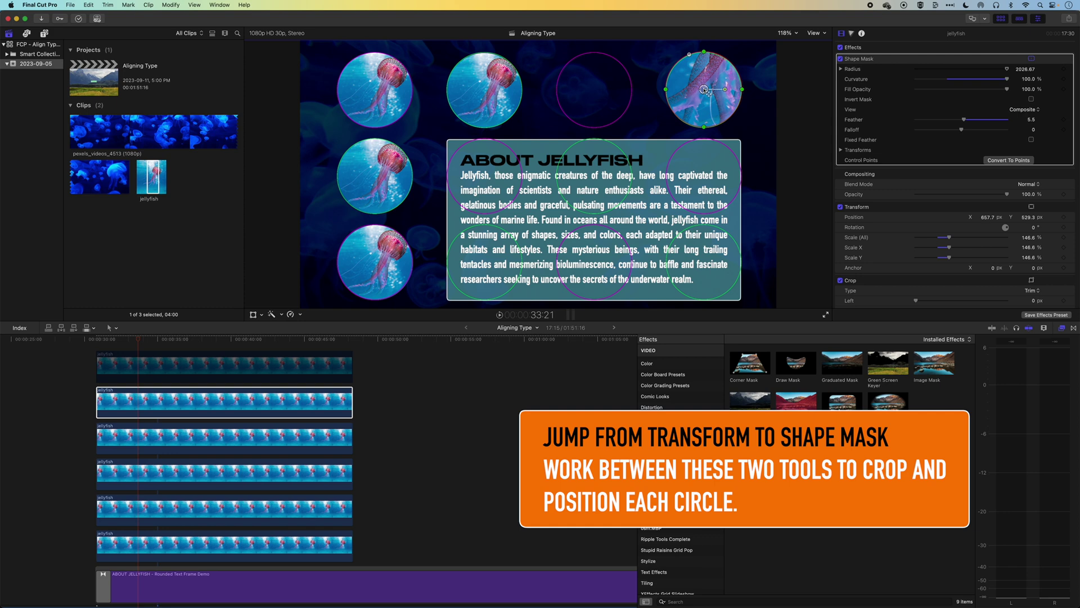
pyautogui.click(269, 372)
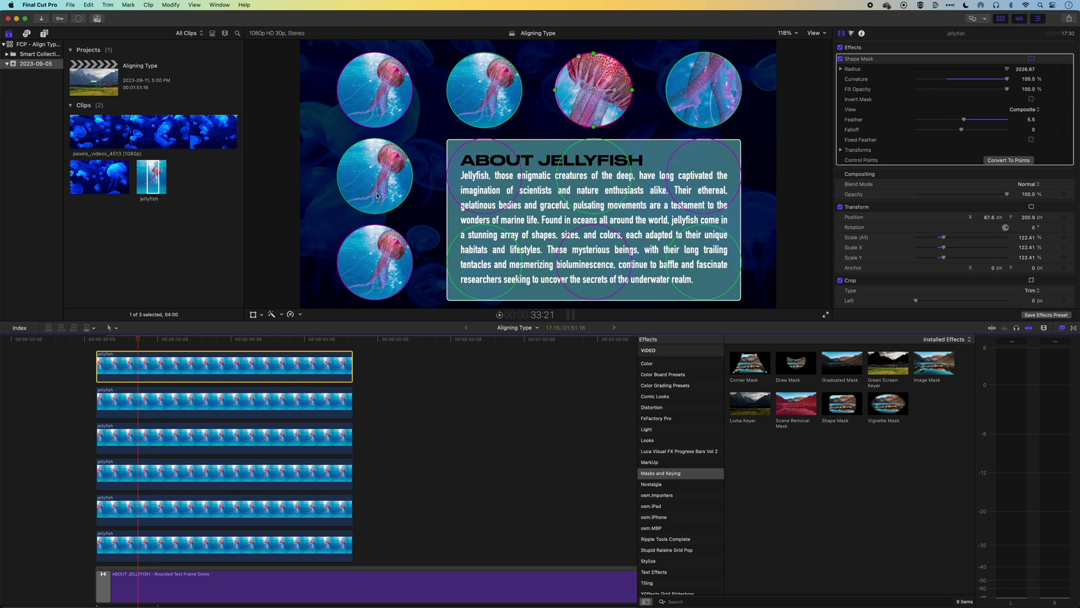
# Apply the Colorize effect from the Color category to the fifth jellyfish clip.
pyautogui.click(236, 482)
pyautogui.click(247, 511)
pyautogui.press('v')
pyautogui.press('v')
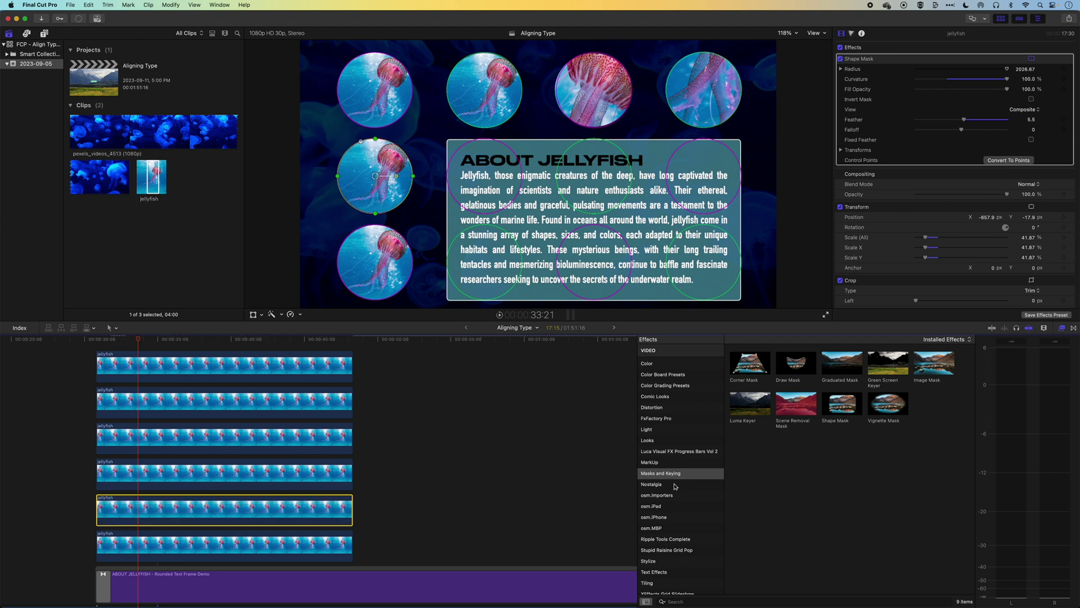
pyautogui.click(666, 364)
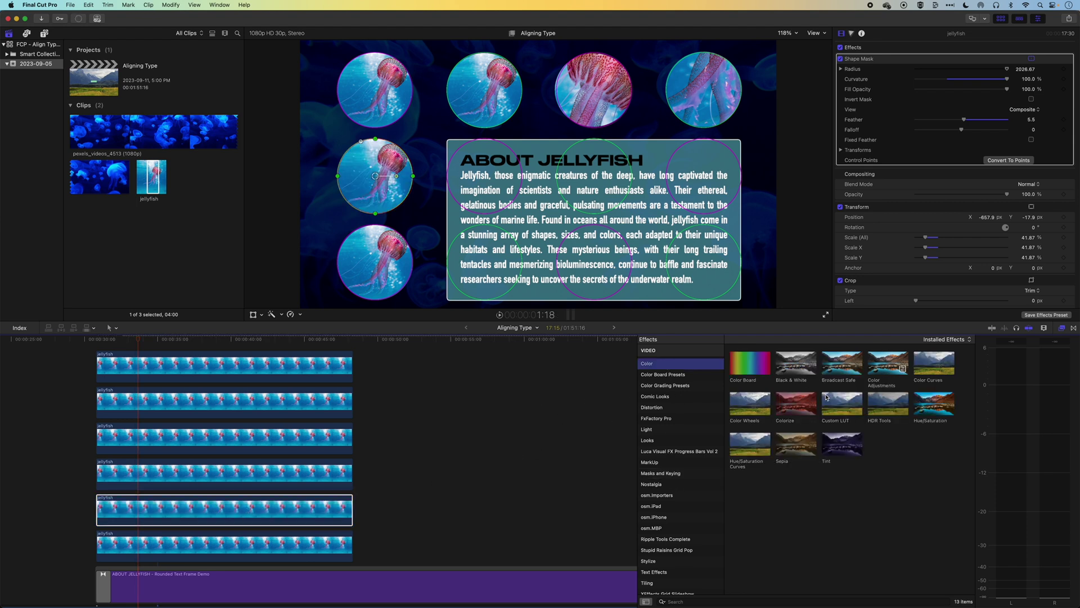
pyautogui.moveTo(813, 400); pyautogui.dragTo(199, 507)
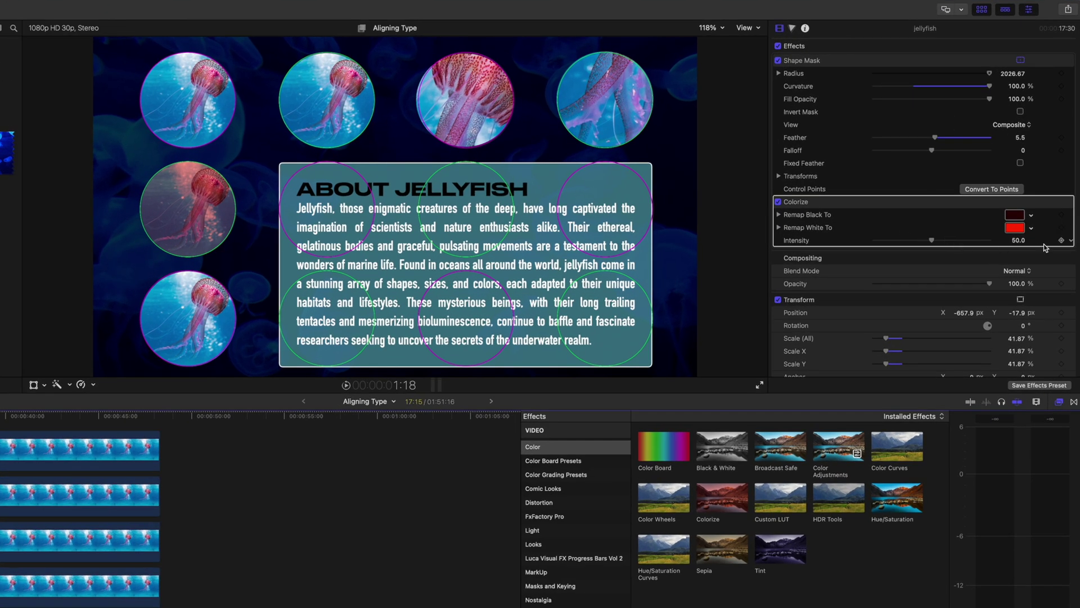
# Raise the Colorize intensity and try new dark and light remap tones.
pyautogui.moveTo(933, 242); pyautogui.dragTo(946, 242)
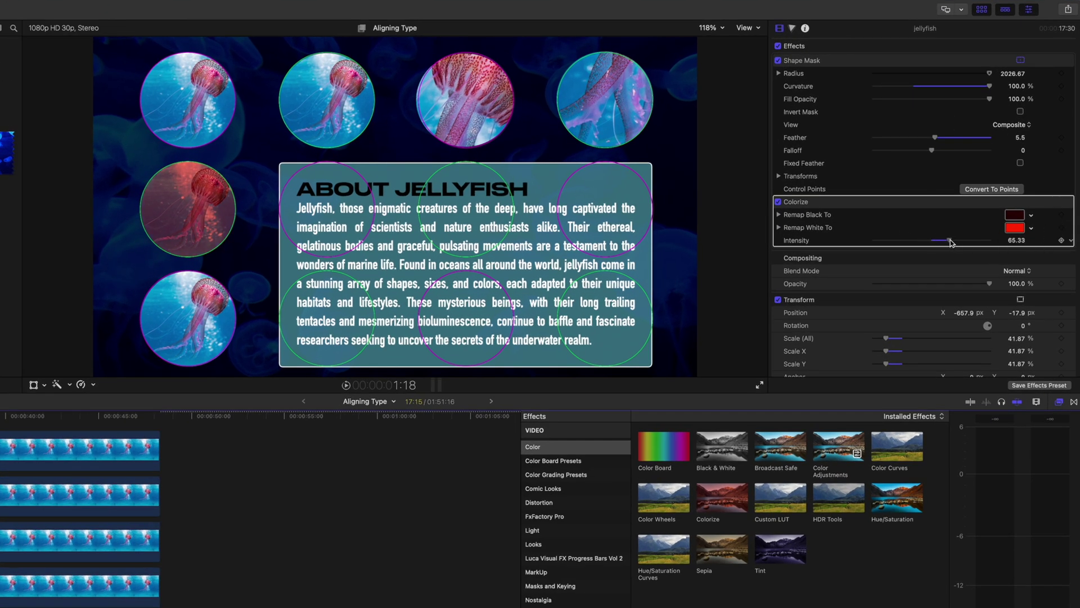
pyautogui.click(1030, 216)
pyautogui.click(984, 256)
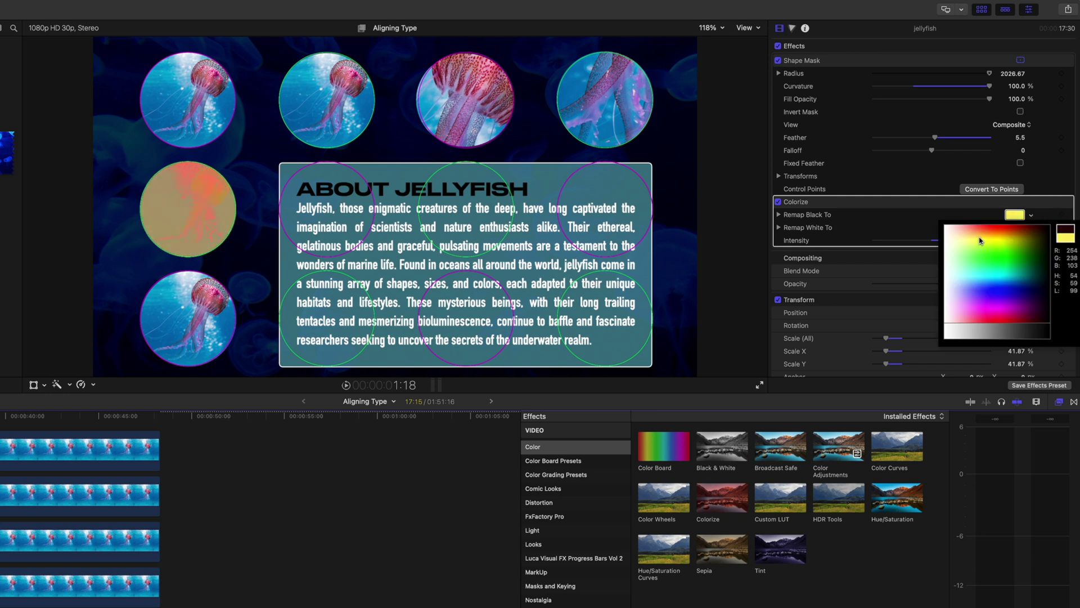
pyautogui.click(1031, 215)
pyautogui.click(1030, 228)
pyautogui.moveTo(996, 265)
pyautogui.mouseDown()
pyautogui.moveTo(1006, 281)
pyautogui.moveTo(1018, 261)
pyautogui.moveTo(1008, 287)
pyautogui.moveTo(1007, 251)
pyautogui.moveTo(1033, 247)
pyautogui.moveTo(1010, 248)
pyautogui.moveTo(1023, 249)
pyautogui.moveTo(1005, 264)
pyautogui.mouseUp()
# Set Remap Black to blue and Remap White to magenta.
pyautogui.click(1031, 215)
pyautogui.click(1030, 242)
pyautogui.click(1031, 215)
pyautogui.click(1033, 240)
pyautogui.click(1030, 228)
pyautogui.click(998, 242)
pyautogui.moveTo(992, 318); pyautogui.dragTo(1010, 312)
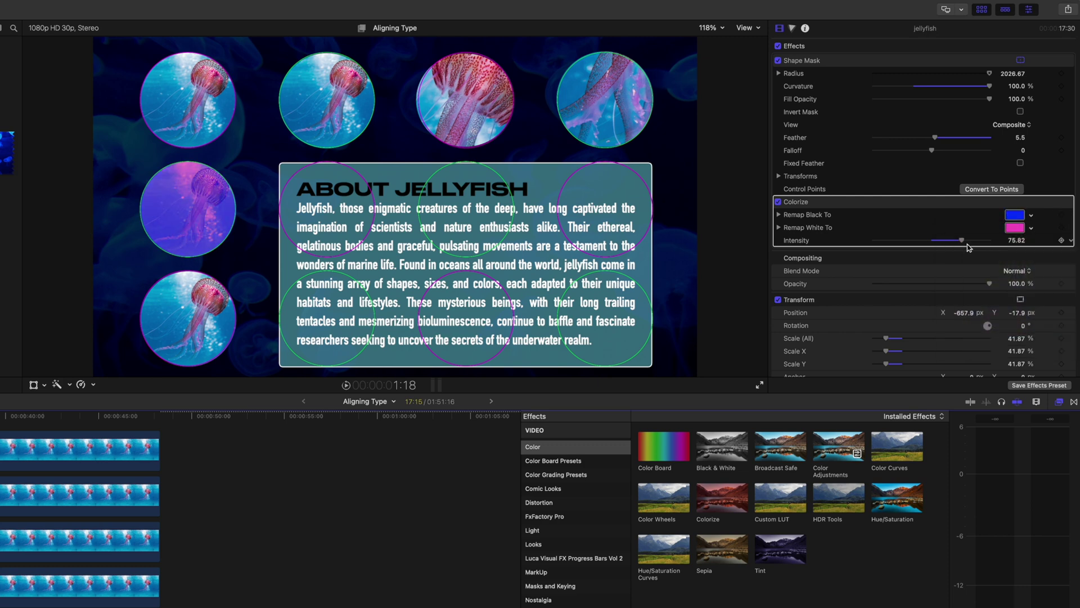
# Hide the circle custom overlay and select all six jellyfish clips.
pyautogui.click(745, 28)
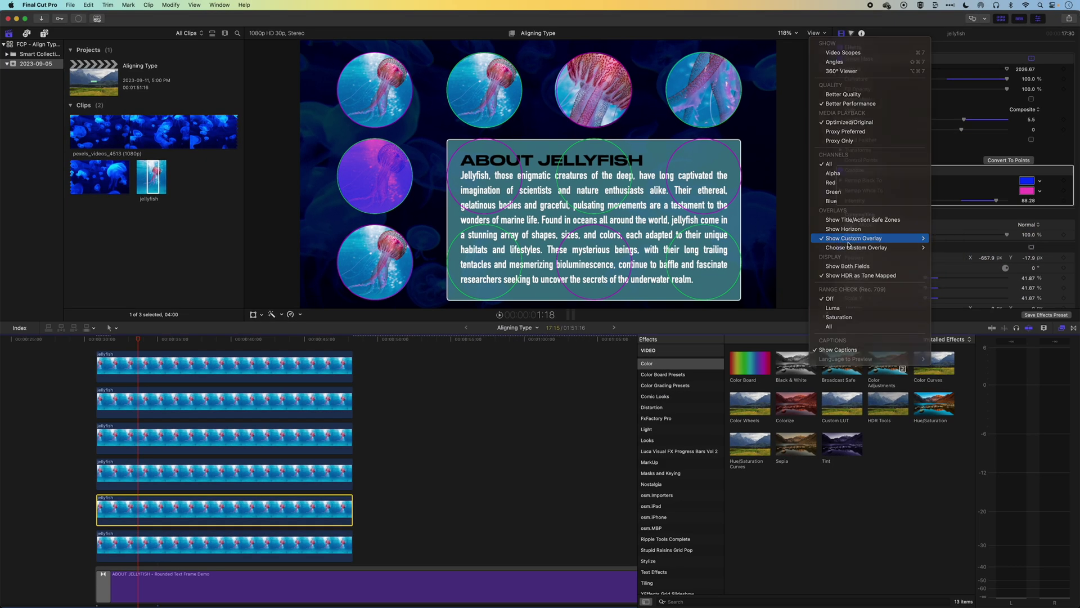
pyautogui.click(848, 242)
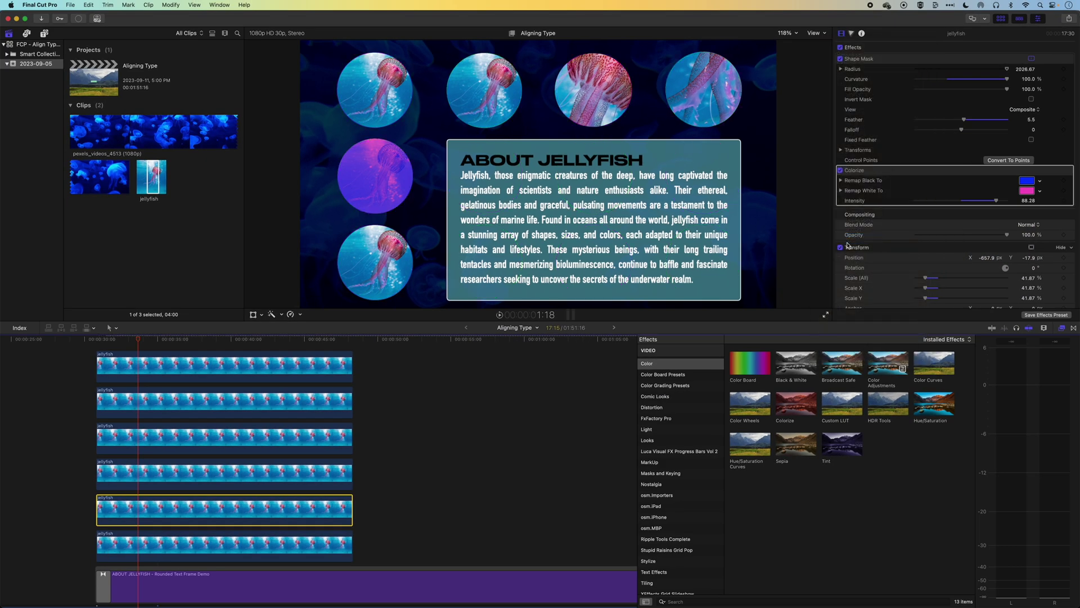
pyautogui.moveTo(68, 358); pyautogui.dragTo(226, 559)
# Add default fade transitions with Command-T, shift each clip progressively later, and play back.
pyautogui.press('super+t')
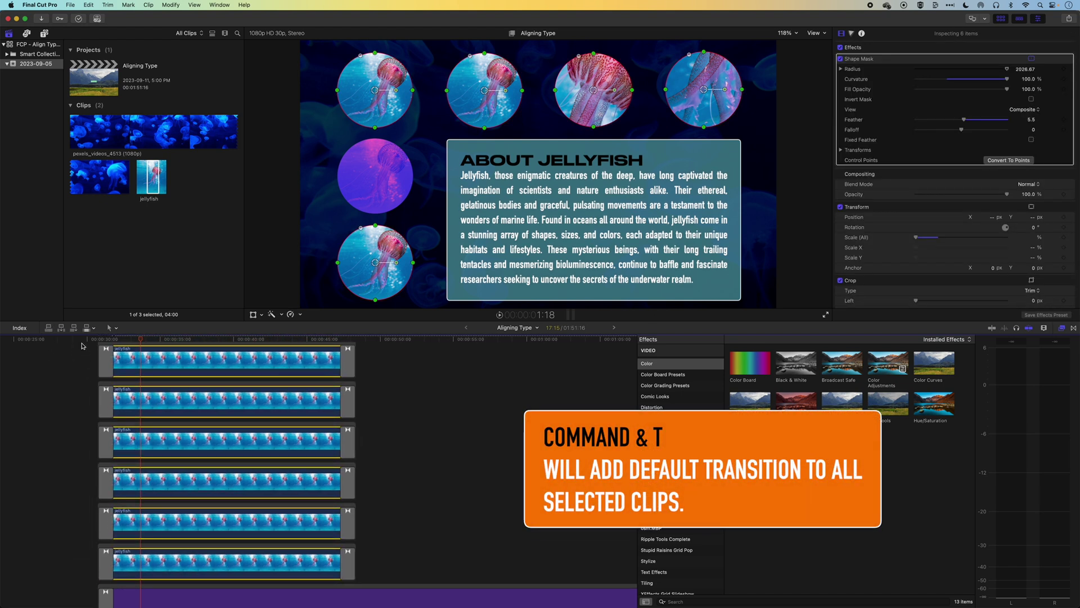
pyautogui.moveTo(130, 546); pyautogui.dragTo(146, 546)
pyautogui.moveTo(137, 508); pyautogui.dragTo(173, 508)
pyautogui.moveTo(168, 469); pyautogui.dragTo(218, 468)
pyautogui.moveTo(155, 426); pyautogui.dragTo(220, 426)
pyautogui.moveTo(147, 388); pyautogui.dragTo(226, 389)
pyautogui.moveTo(135, 350); pyautogui.dragTo(228, 350)
pyautogui.click(80, 341)
pyautogui.press('space')
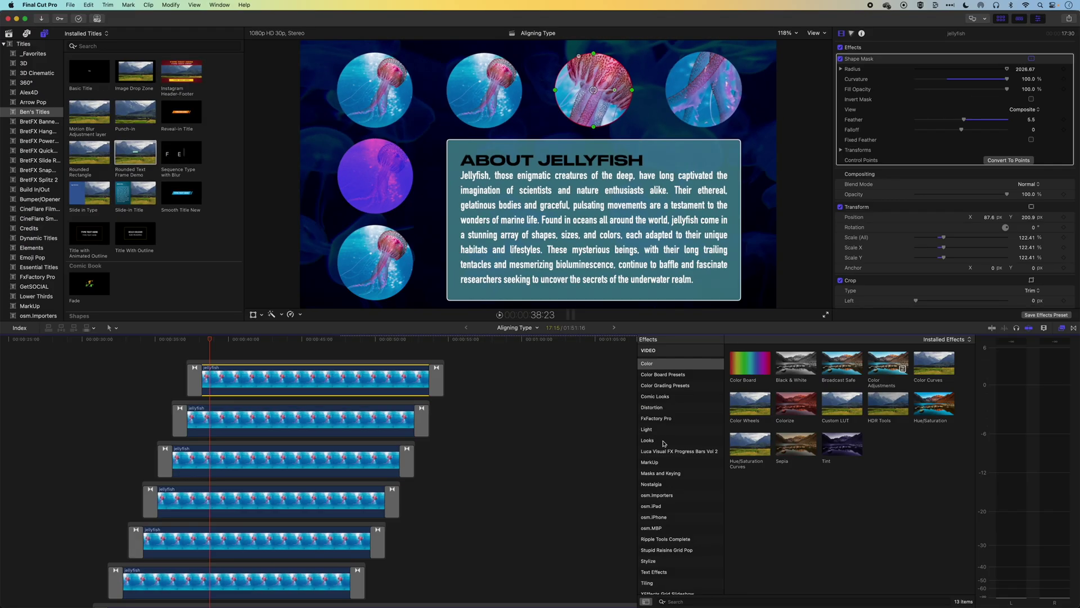
# Add the BretFX PT Outline effect to the top three jellyfish clips.
pyautogui.scroll(5, 664, 444)
pyautogui.click(664, 447)
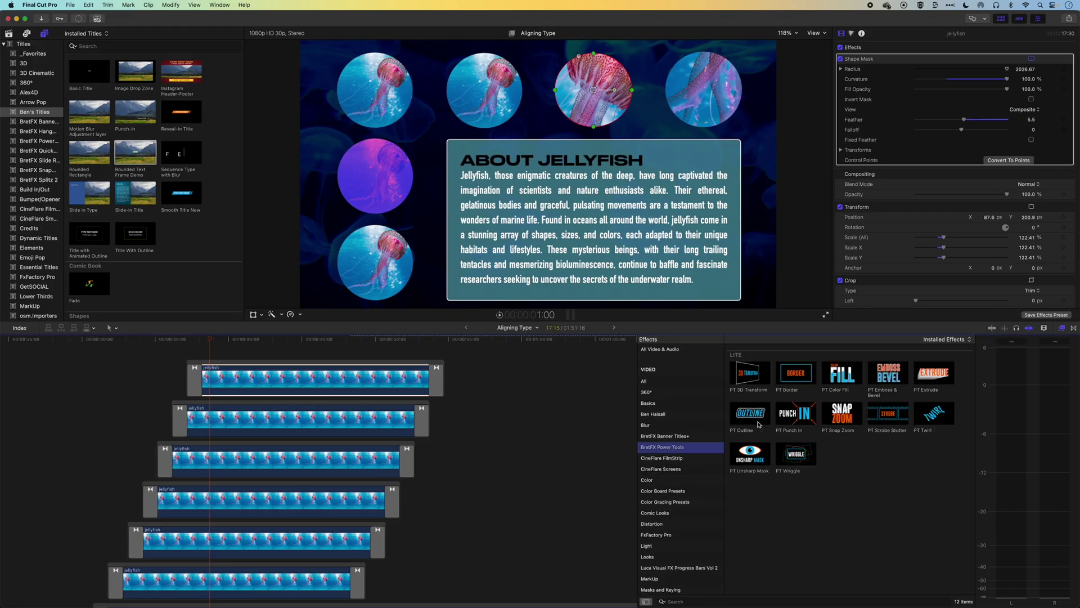
pyautogui.moveTo(747, 414); pyautogui.dragTo(353, 381)
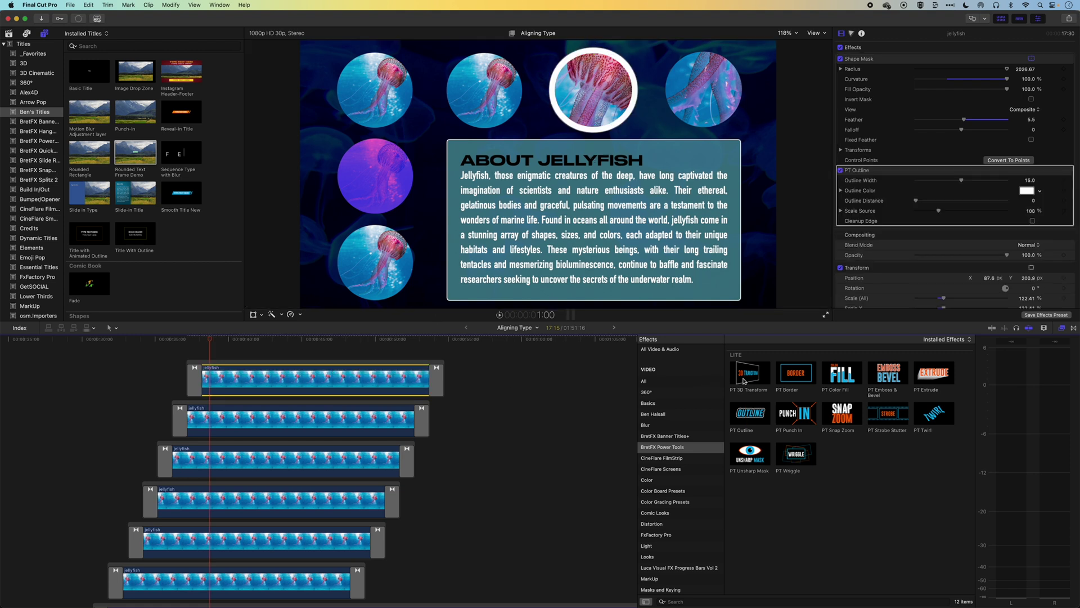
pyautogui.moveTo(751, 418); pyautogui.dragTo(331, 430)
pyautogui.moveTo(742, 418); pyautogui.dragTo(326, 466)
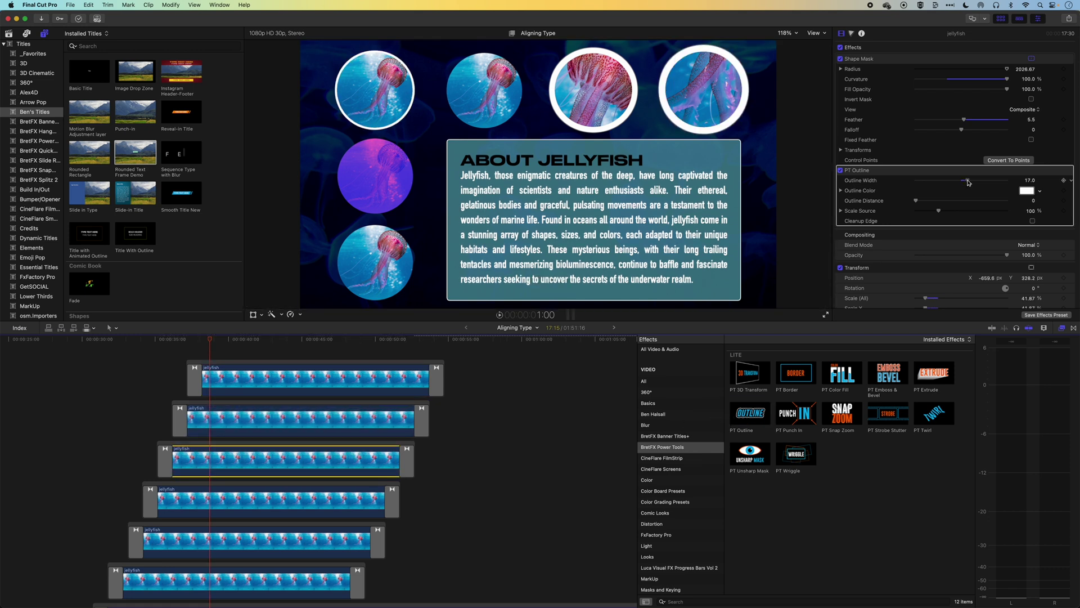
# Thin the Outline Width on the second and first clips to a matching smaller value.
pyautogui.click(401, 422)
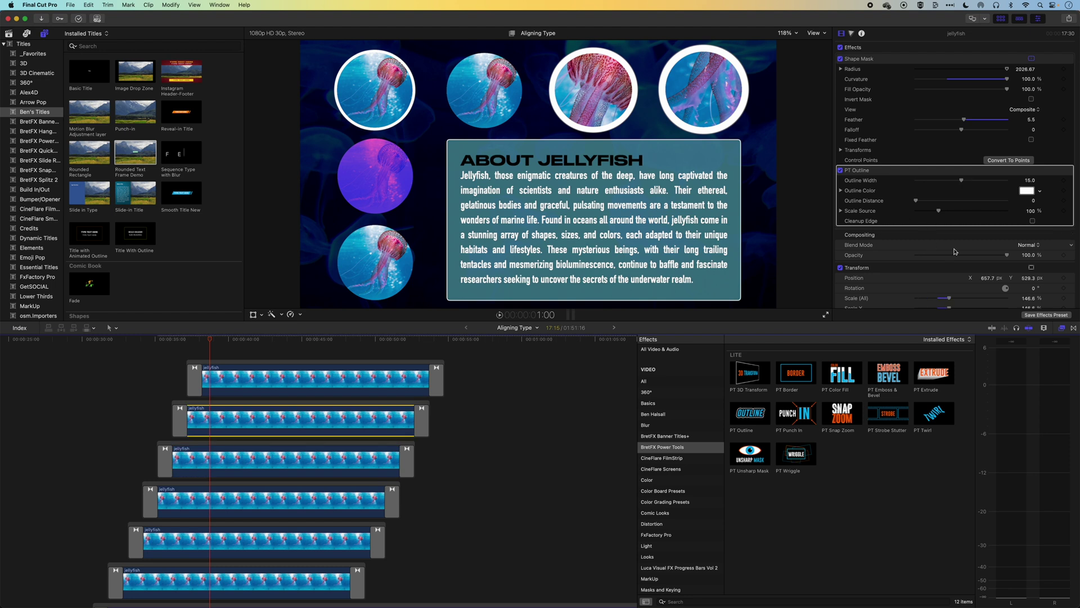
pyautogui.moveTo(955, 182); pyautogui.dragTo(938, 182)
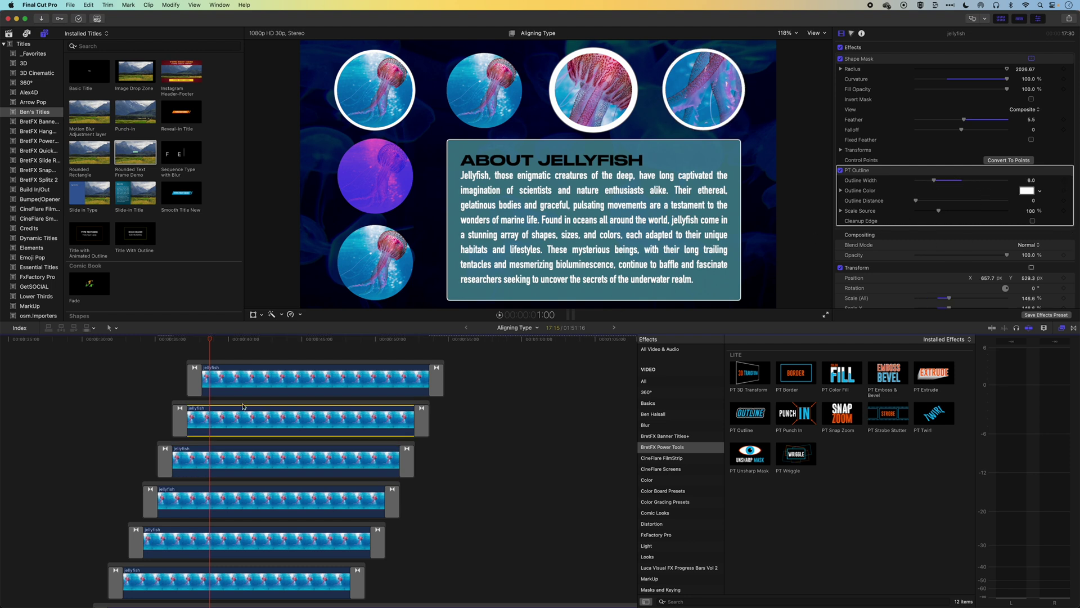
pyautogui.click(258, 391)
pyautogui.moveTo(958, 181); pyautogui.dragTo(922, 183)
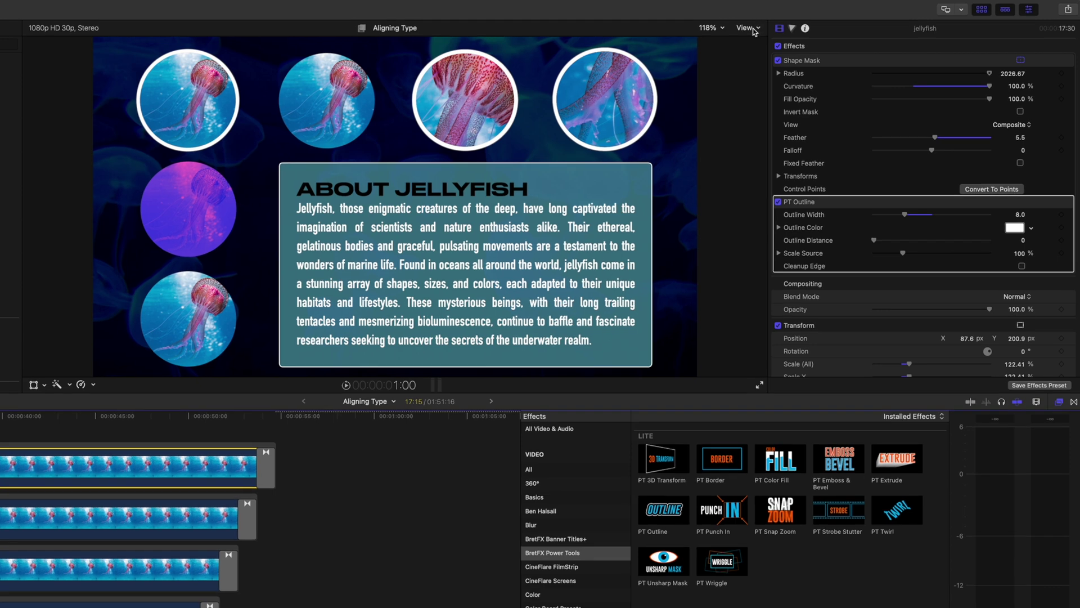
# Try the 04 - 6 Columns and 06 - 5 x 3 overlays, then settle on 09 - Circles 4 x 3.
pyautogui.click(816, 33)
pyautogui.moveTo(866, 300)
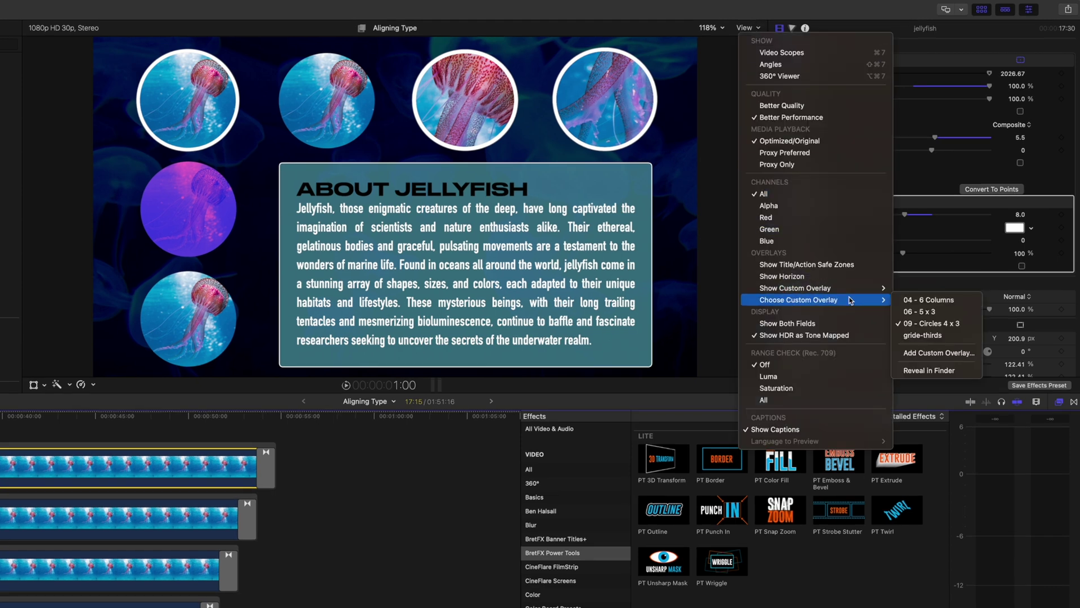
pyautogui.click(915, 302)
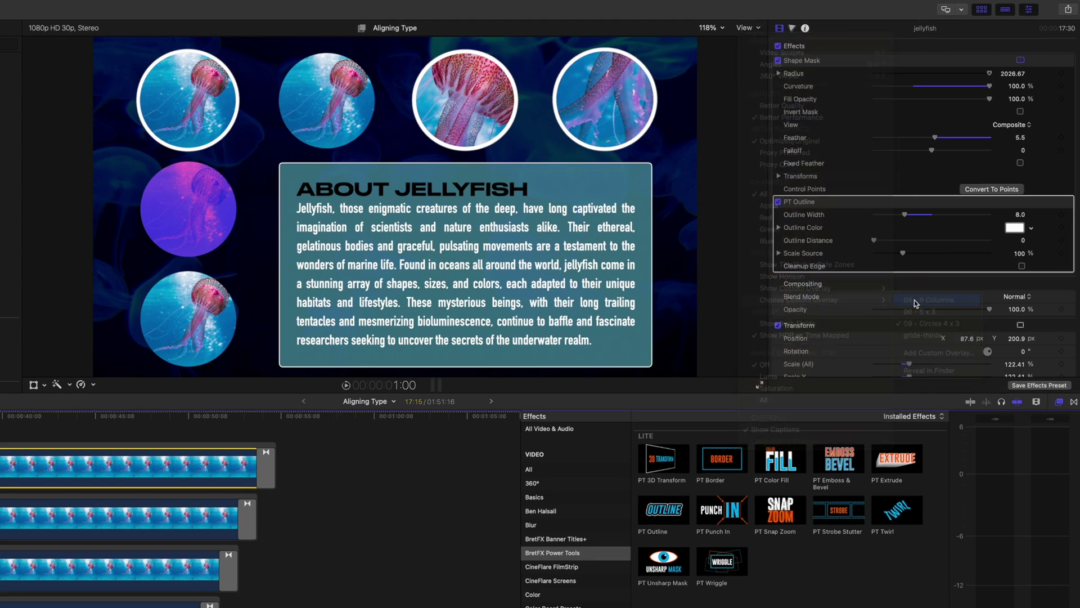
pyautogui.click(748, 27)
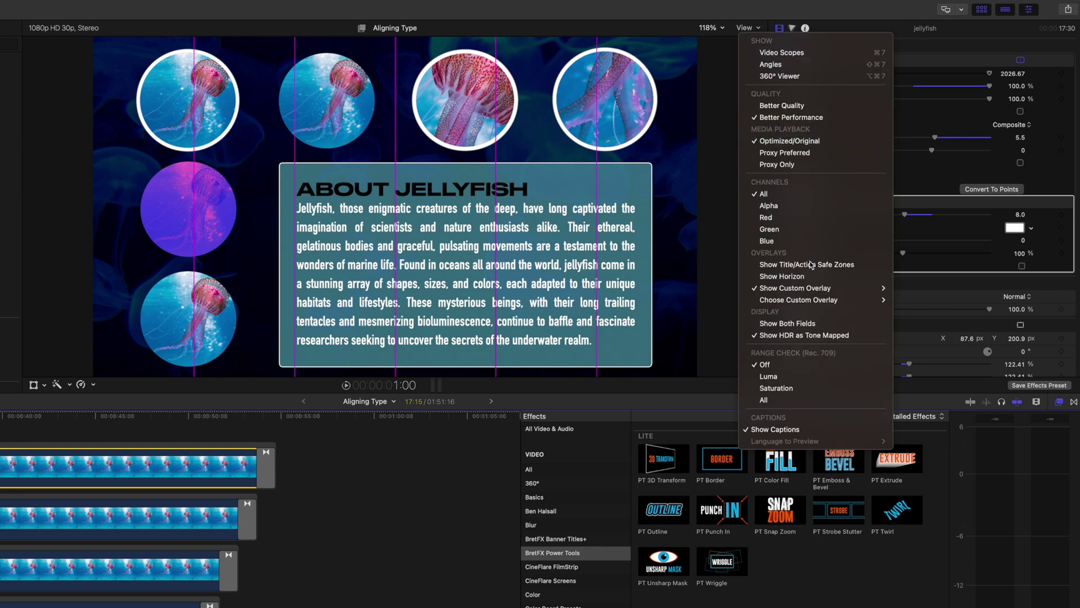
pyautogui.moveTo(833, 302)
pyautogui.click(919, 311)
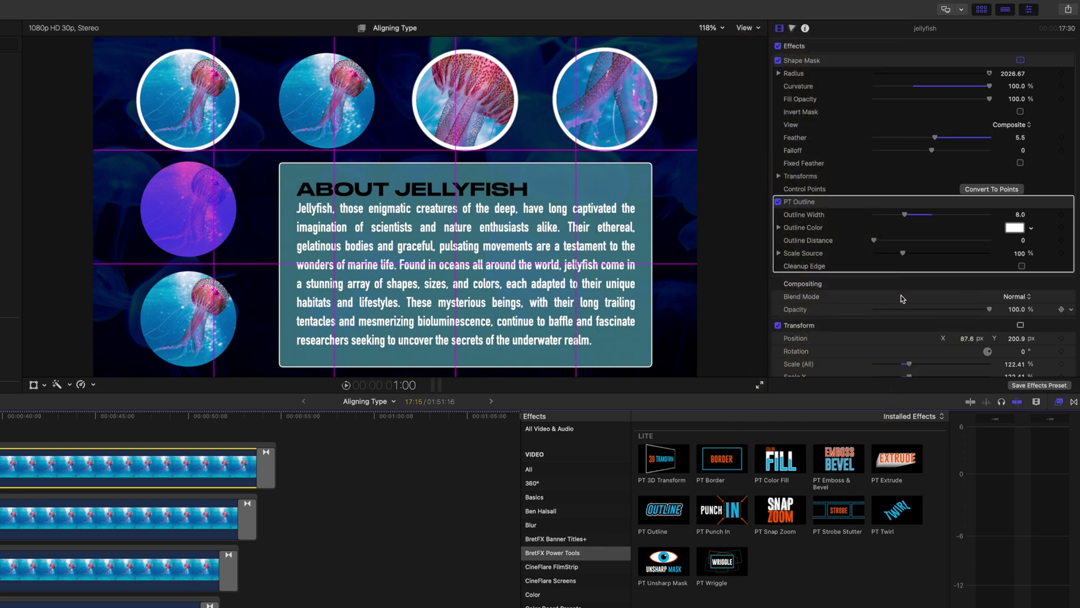
pyautogui.click(750, 31)
pyautogui.moveTo(811, 303)
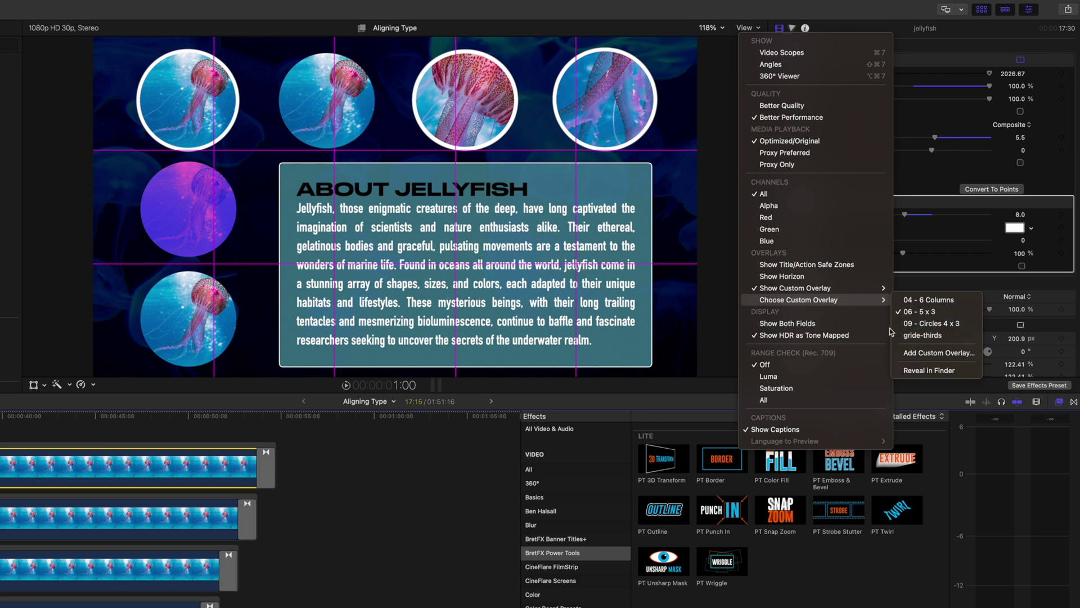
pyautogui.click(931, 323)
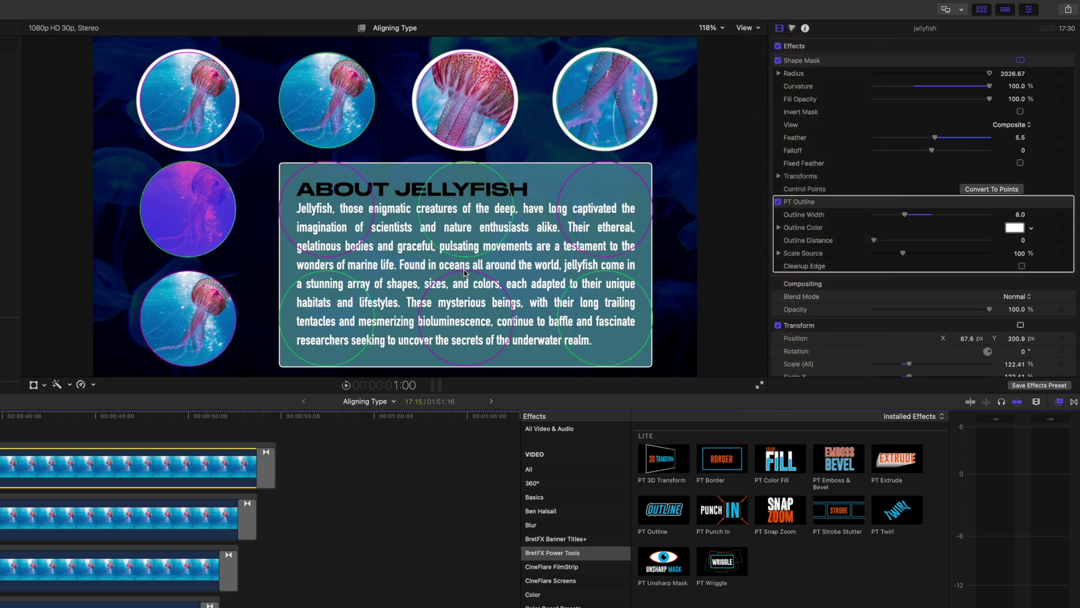